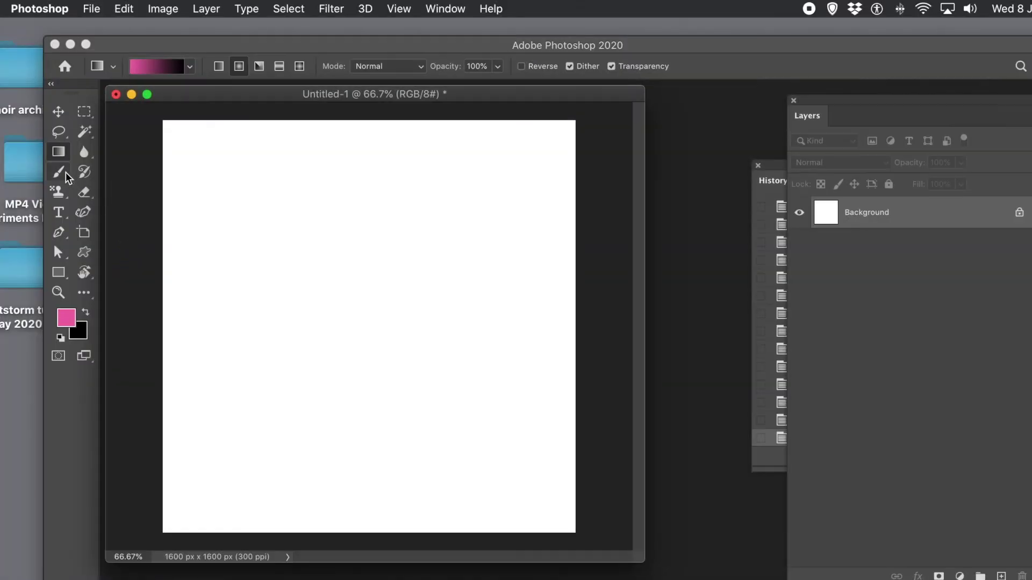
- Activate the Gradient tool and look over its available preset groups
{"action": "left_click", "coordinate": [61, 154]}
{"action": "left_click", "coordinate": [190, 68]}
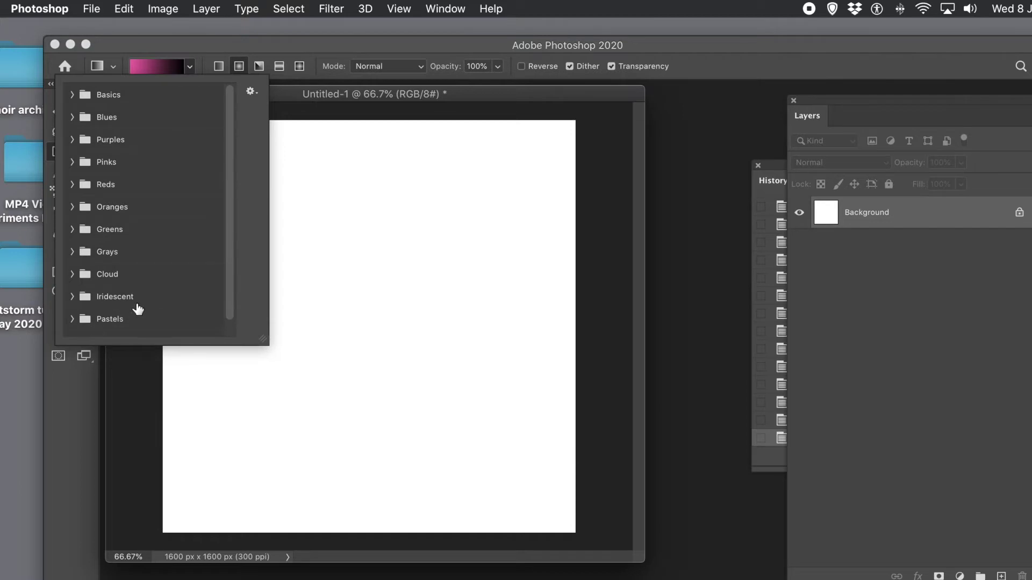
{"action": "left_click", "coordinate": [279, 95]}
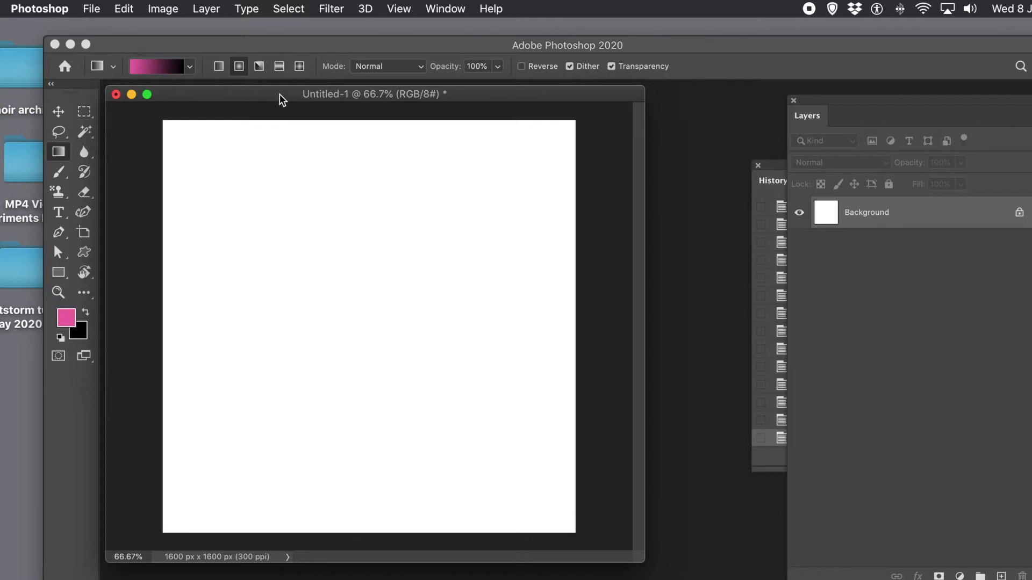
- Examine the preset groups offered for a new gradient fill layer, and cancel without creating the layer
{"action": "left_click", "coordinate": [204, 13]}
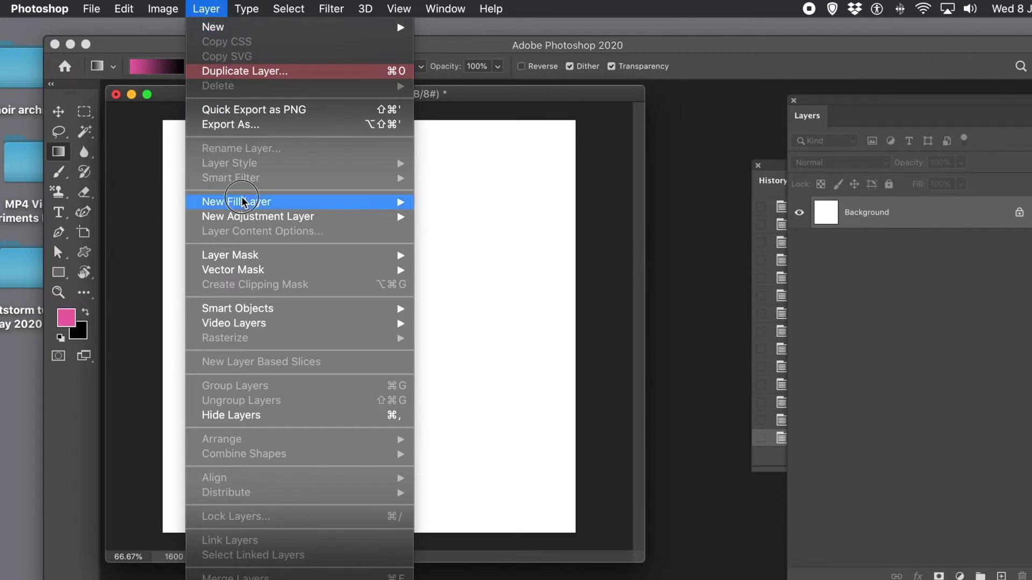
{"action": "mouse_move", "coordinate": [334, 203]}
{"action": "left_click", "coordinate": [452, 216]}
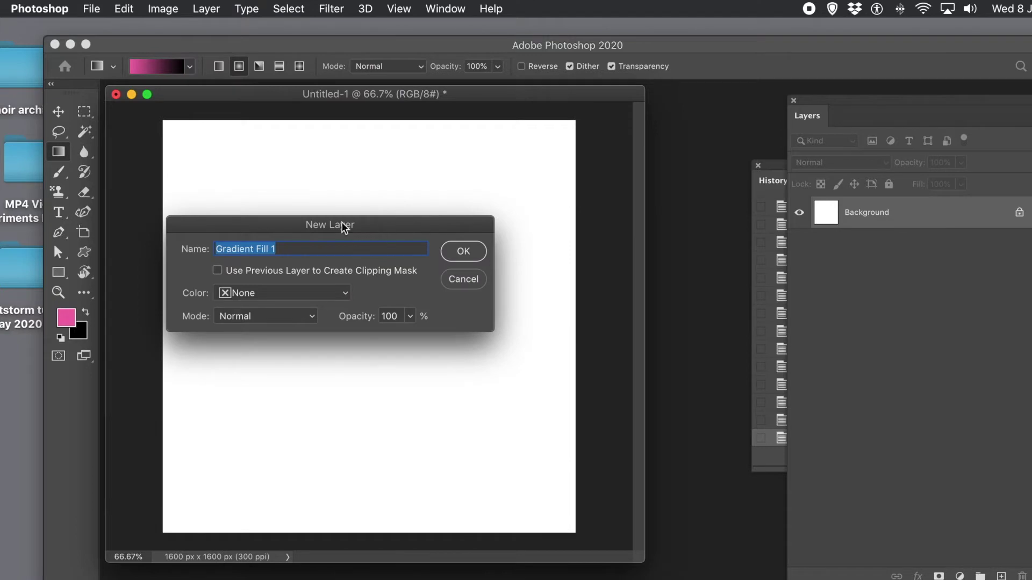
{"action": "left_click", "coordinate": [460, 251]}
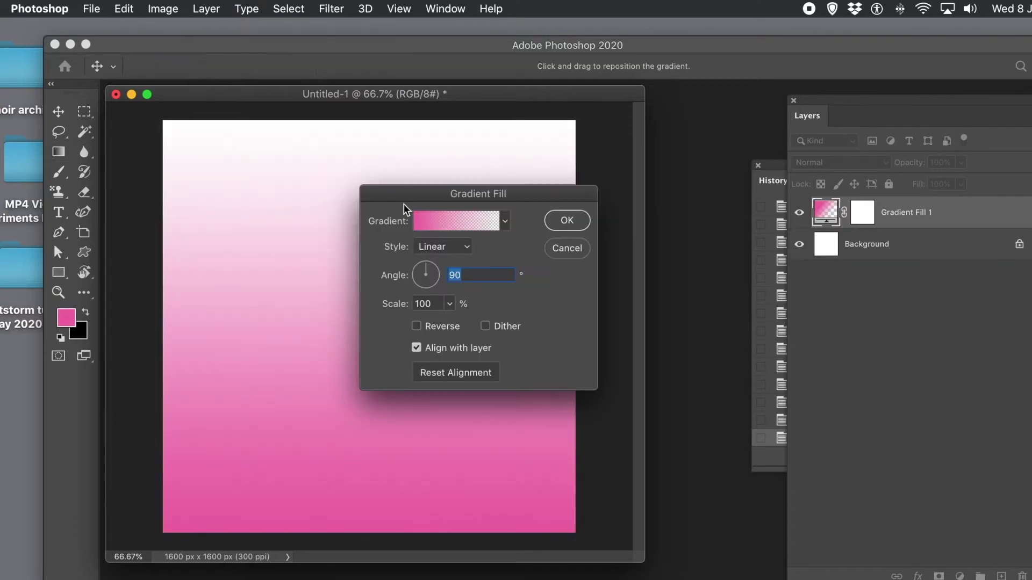
{"action": "left_click_drag", "start_coordinate": [473, 201], "coordinate": [346, 141]}
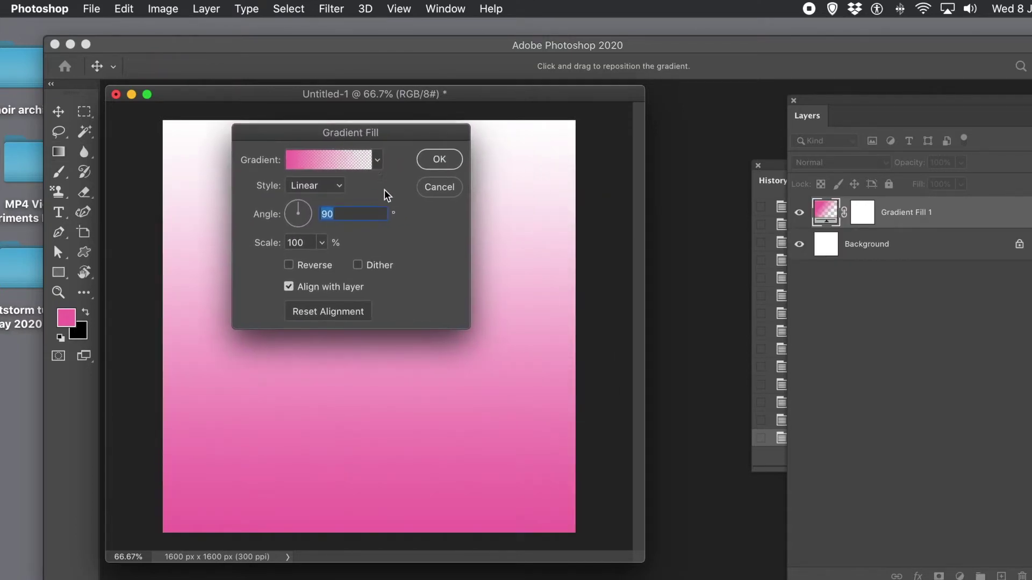
{"action": "left_click", "coordinate": [378, 163]}
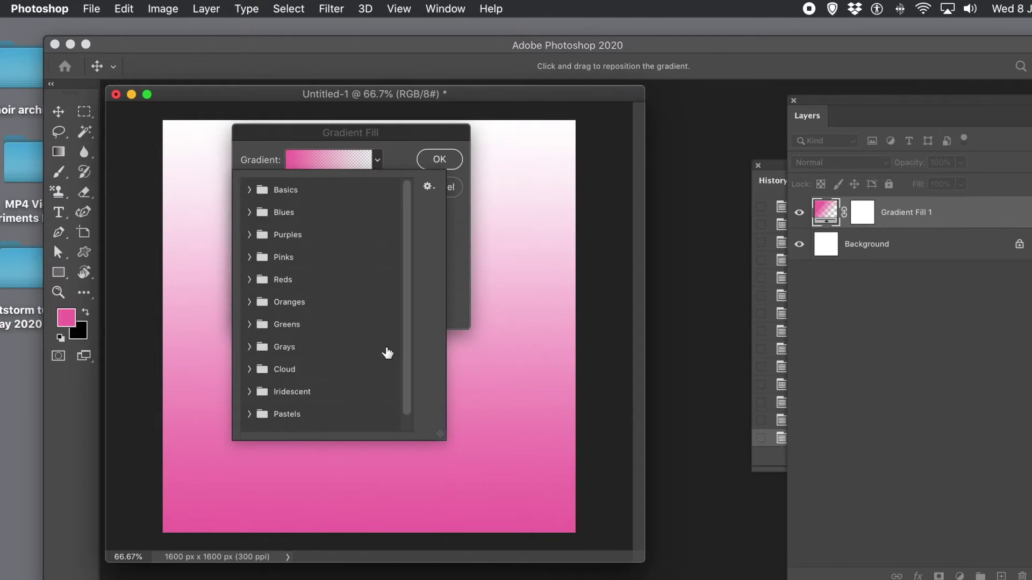
{"action": "left_click", "coordinate": [463, 245]}
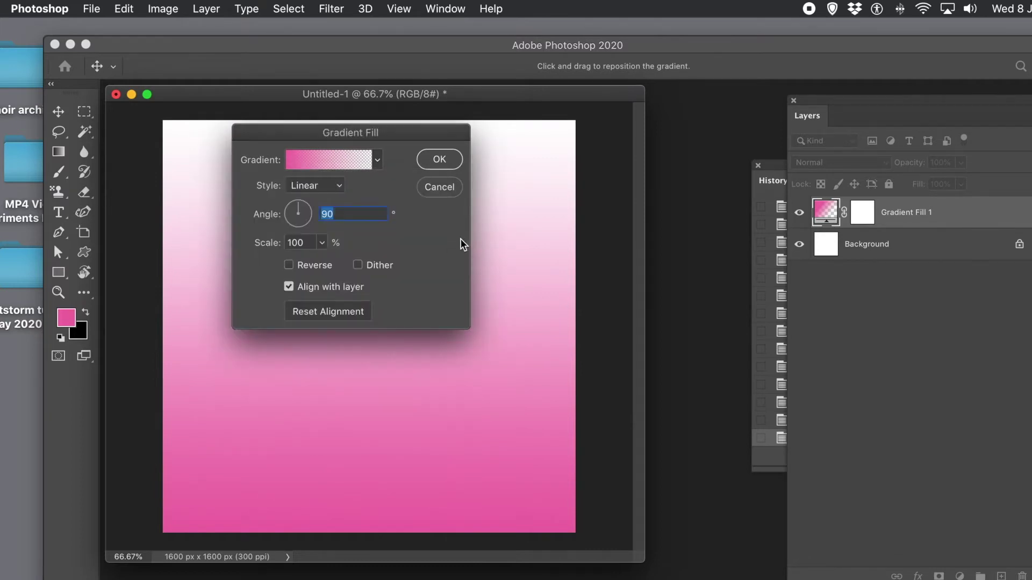
{"action": "left_click", "coordinate": [437, 189]}
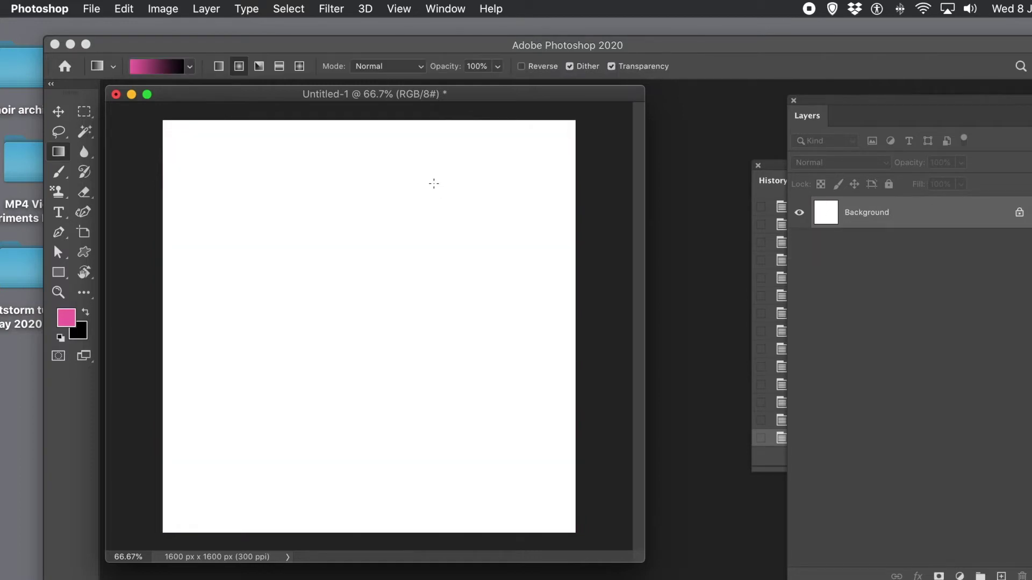
- Create a new empty layer named Layer 1 above the background with the default settings
{"action": "left_click", "coordinate": [207, 8]}
{"action": "mouse_move", "coordinate": [241, 28]}
{"action": "left_click", "coordinate": [475, 30]}
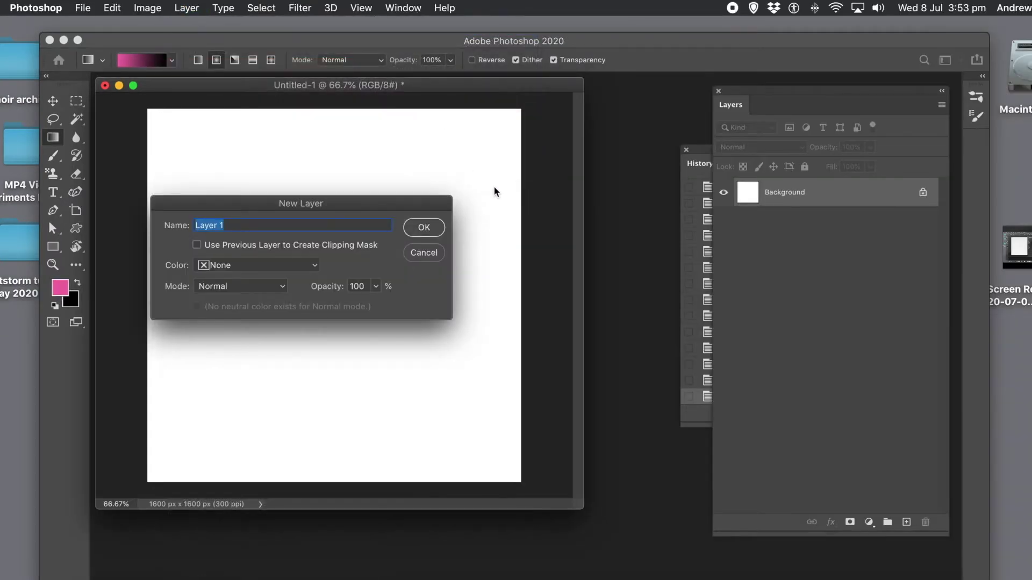
{"action": "left_click", "coordinate": [426, 230]}
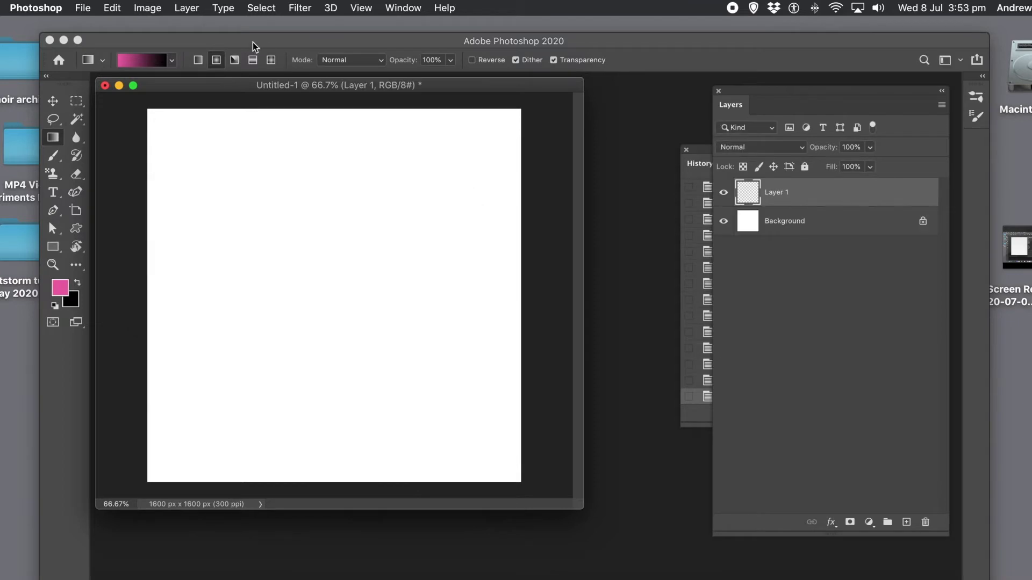
- Examine the gradient preset groups offered by Layer 1's Gradient Overlay style, and cancel the style
{"action": "left_click", "coordinate": [191, 11]}
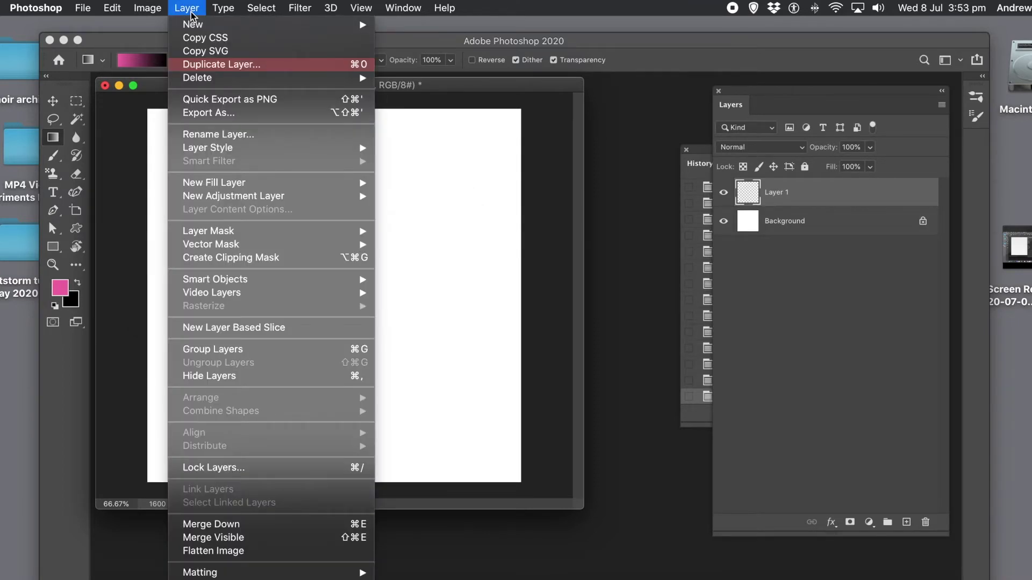
{"action": "mouse_move", "coordinate": [209, 153]}
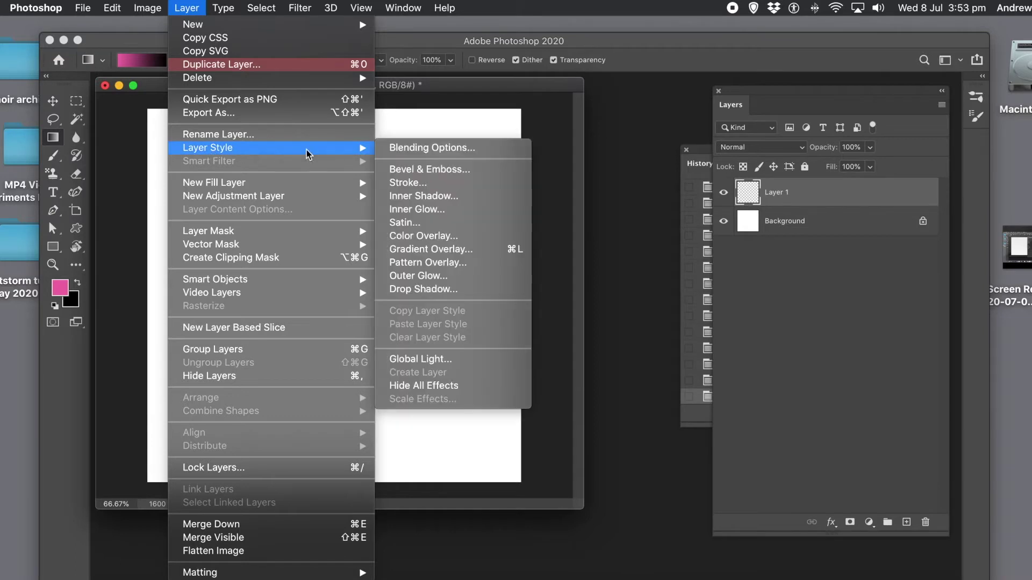
{"action": "left_click", "coordinate": [422, 253]}
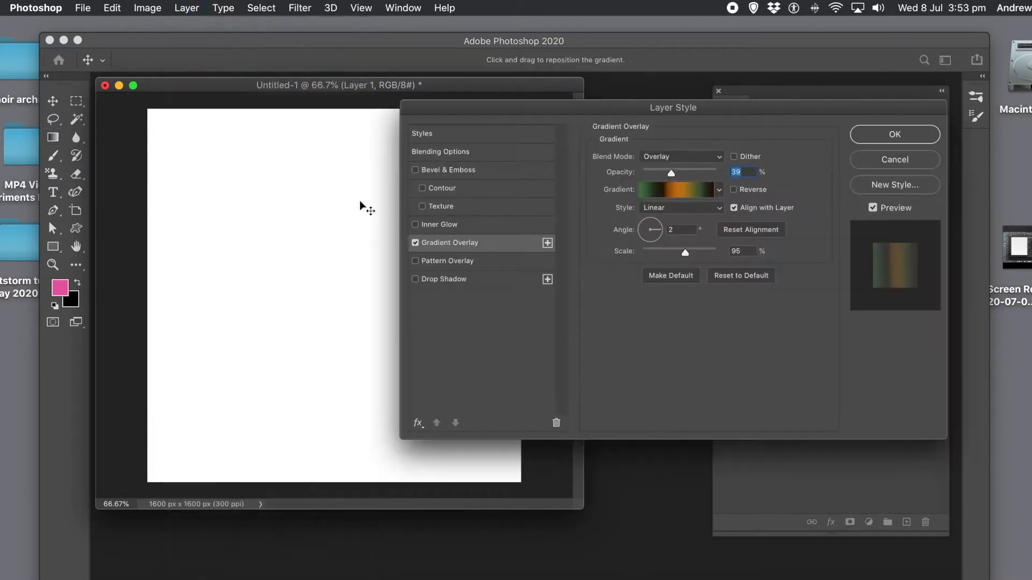
{"action": "left_click_drag", "start_coordinate": [535, 113], "coordinate": [202, 111]}
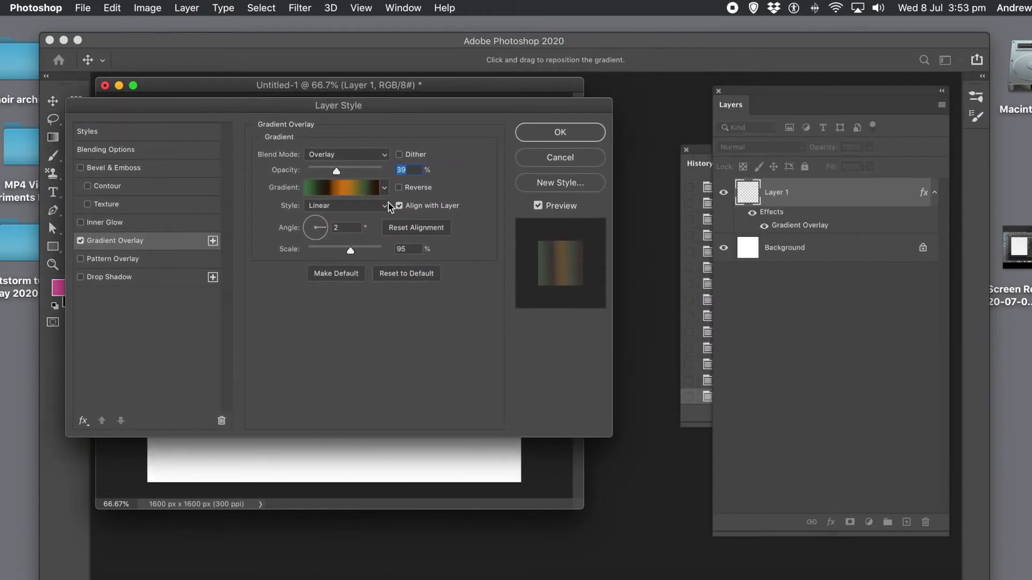
{"action": "left_click", "coordinate": [384, 189]}
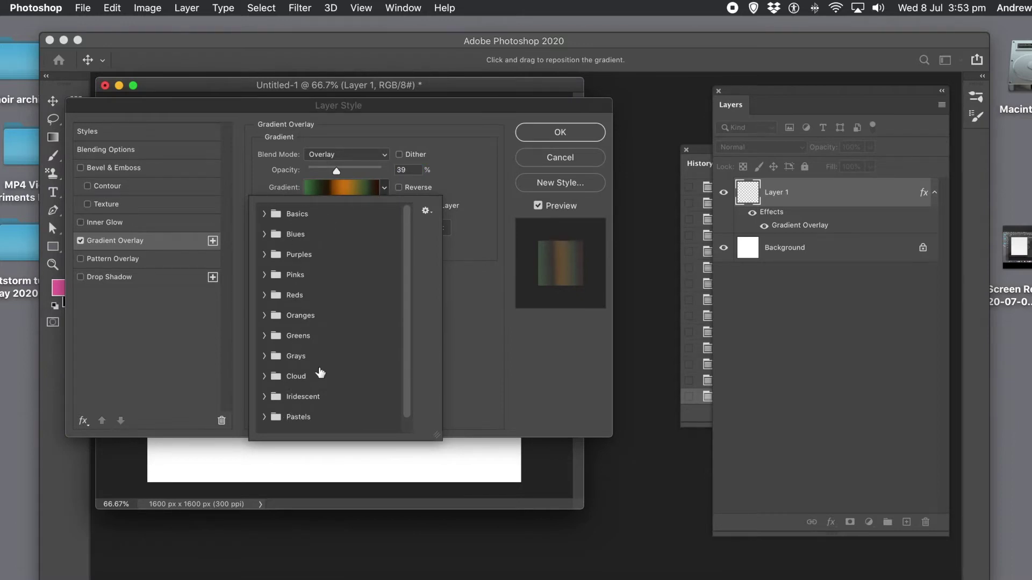
{"action": "left_click", "coordinate": [484, 356]}
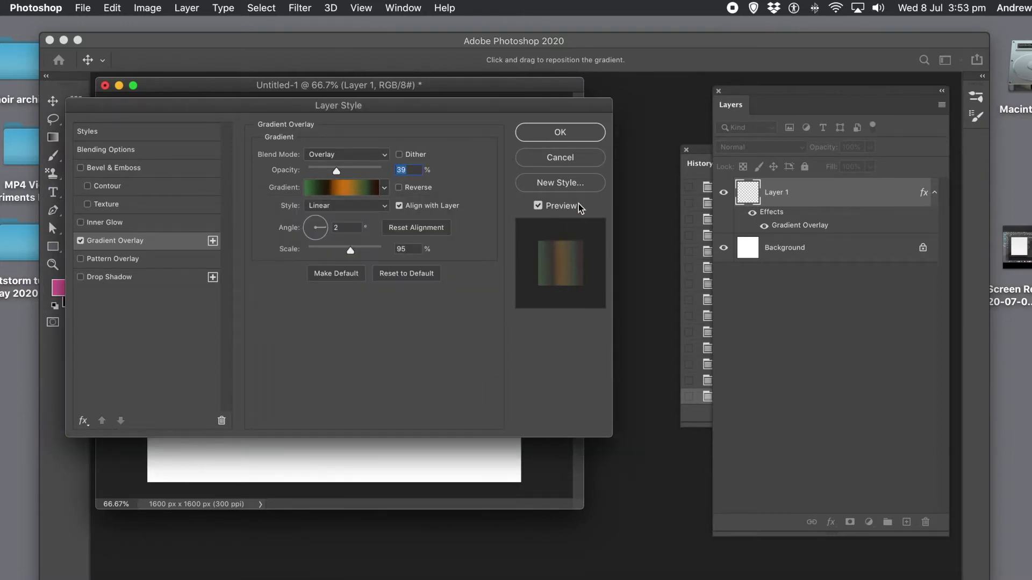
{"action": "left_click", "coordinate": [554, 159]}
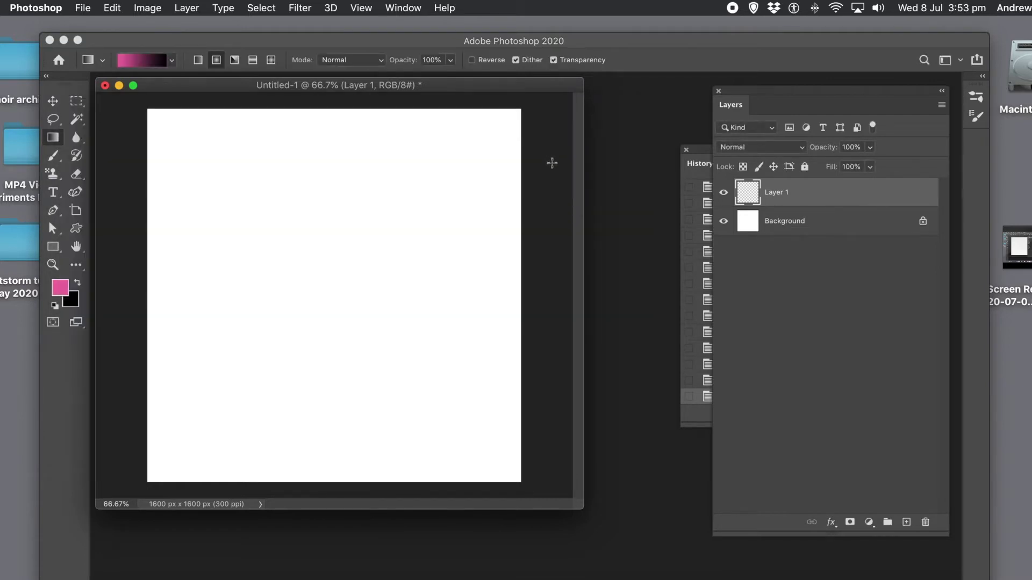
- Show the Gradients panel and place it over the canvas, clear of the layer list
{"action": "left_click", "coordinate": [406, 9]}
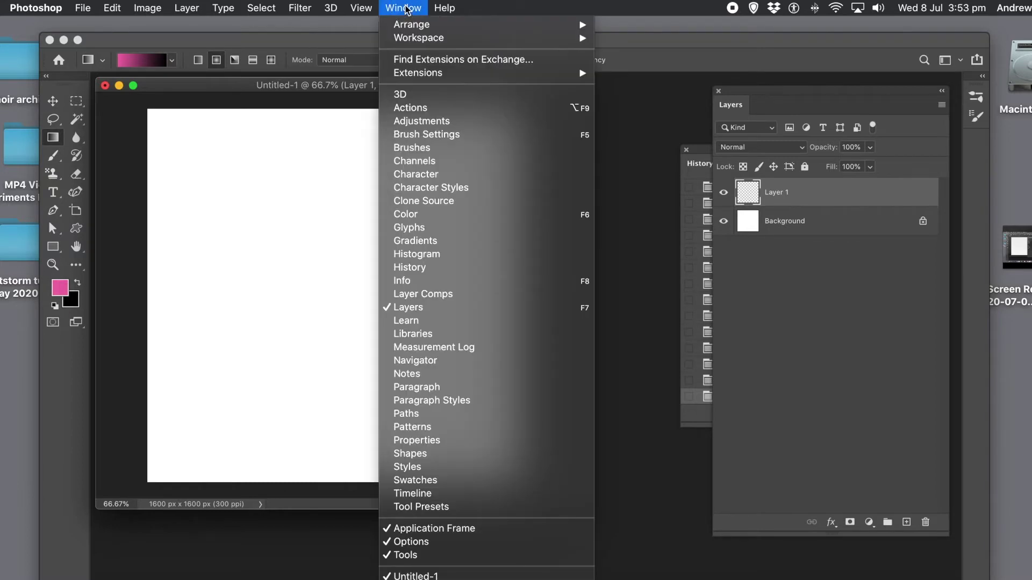
{"action": "left_click", "coordinate": [436, 246]}
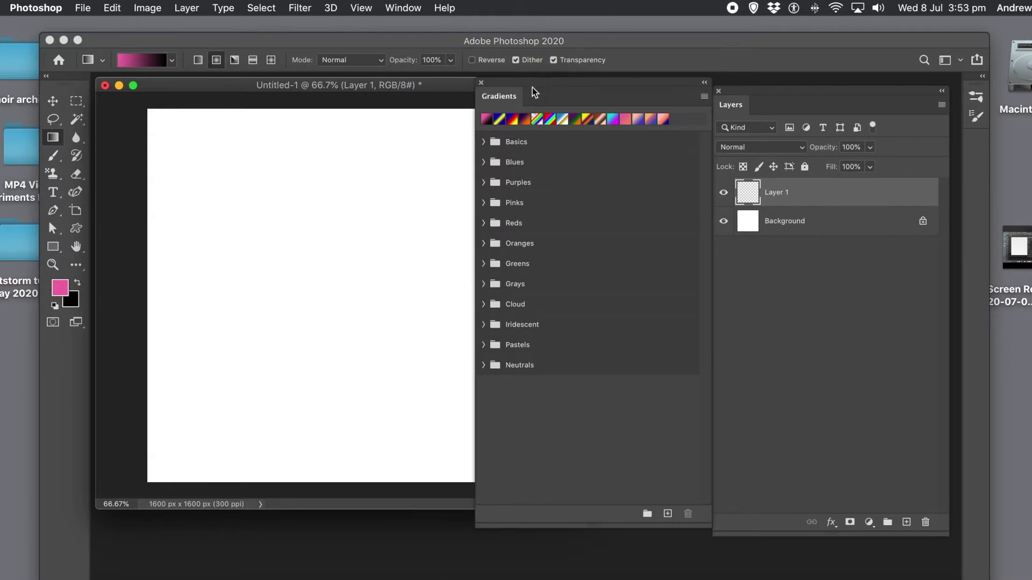
{"action": "left_click_drag", "start_coordinate": [531, 90], "coordinate": [430, 123]}
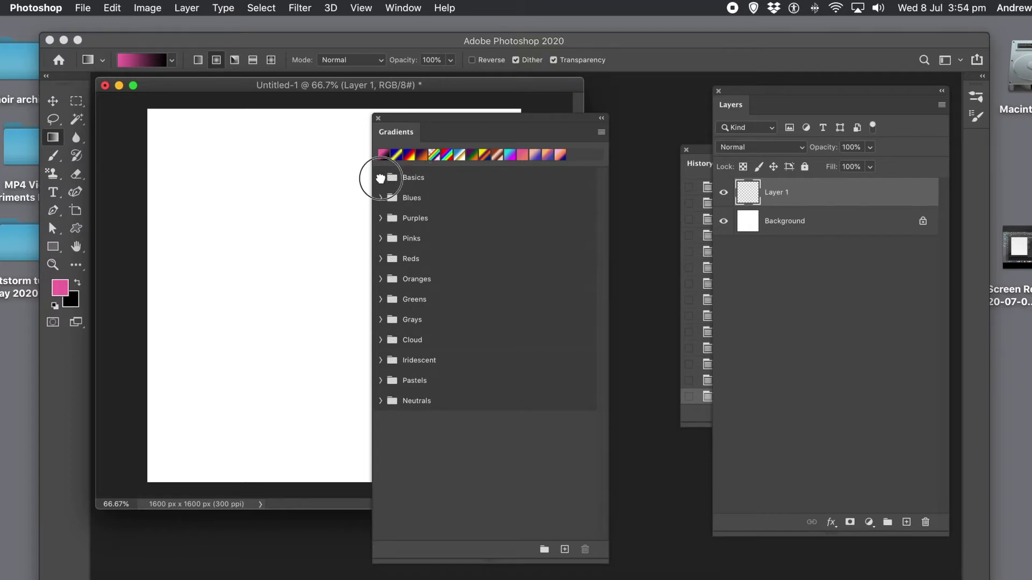
- Examine the presets in the Basics, Blues, Purples, Reds and Pinks gradient groups, collapsing each group again
{"action": "left_click", "coordinate": [381, 178]}
{"action": "left_click", "coordinate": [381, 178]}
{"action": "left_click", "coordinate": [381, 198]}
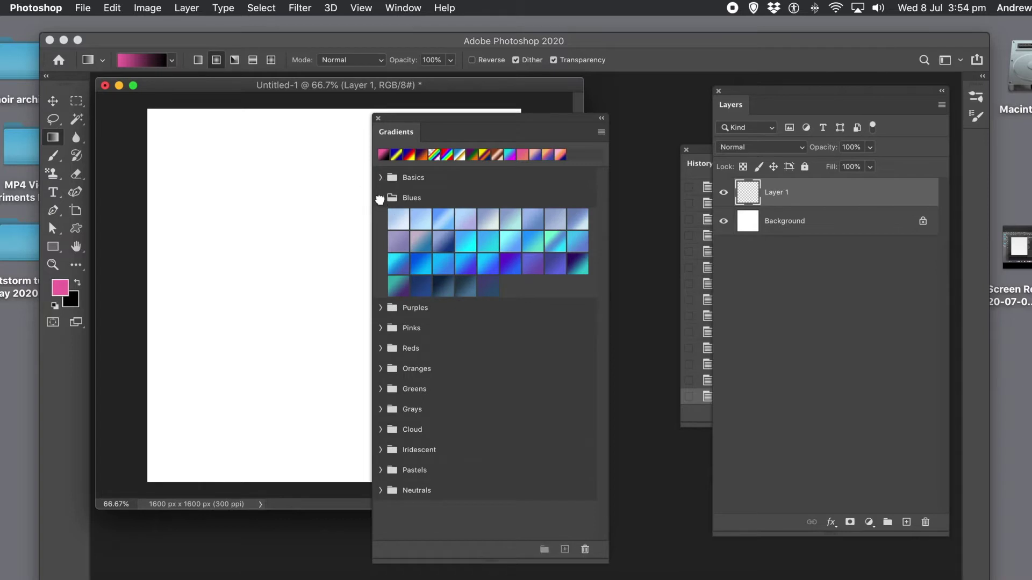
{"action": "left_click", "coordinate": [381, 197]}
{"action": "left_click", "coordinate": [381, 218]}
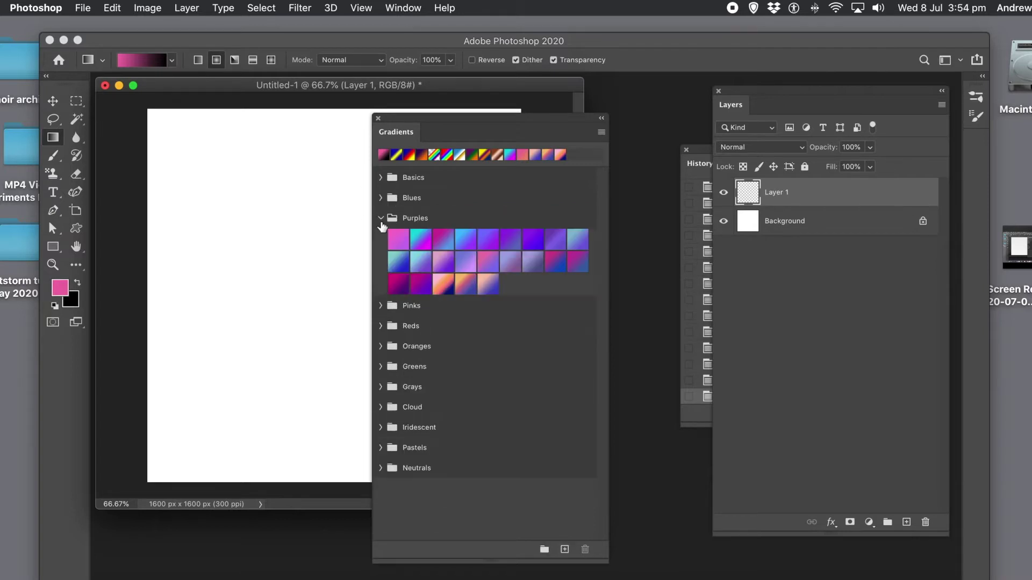
{"action": "left_click", "coordinate": [381, 218]}
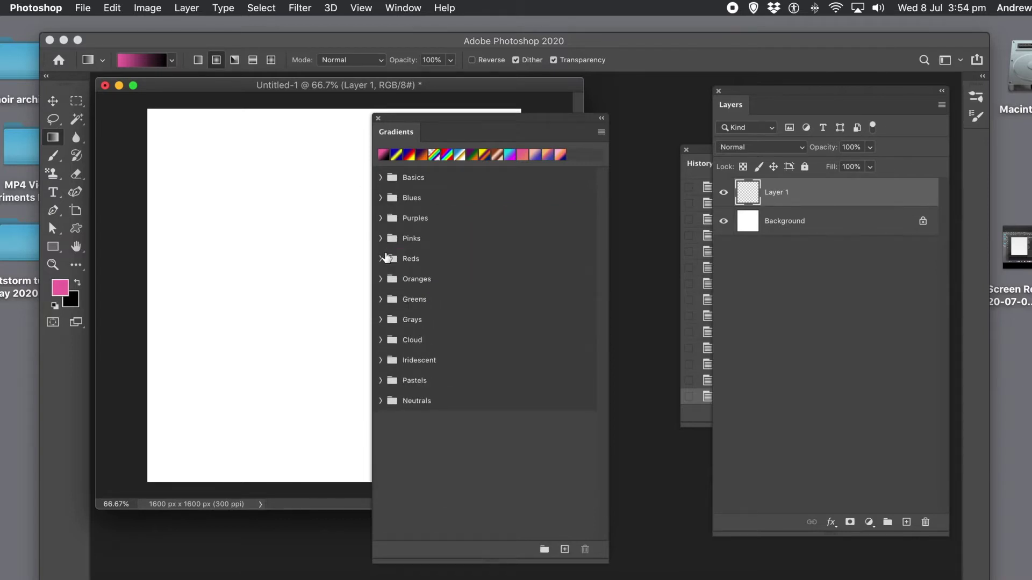
{"action": "left_click", "coordinate": [381, 259]}
{"action": "left_click", "coordinate": [381, 261]}
{"action": "left_click", "coordinate": [381, 239]}
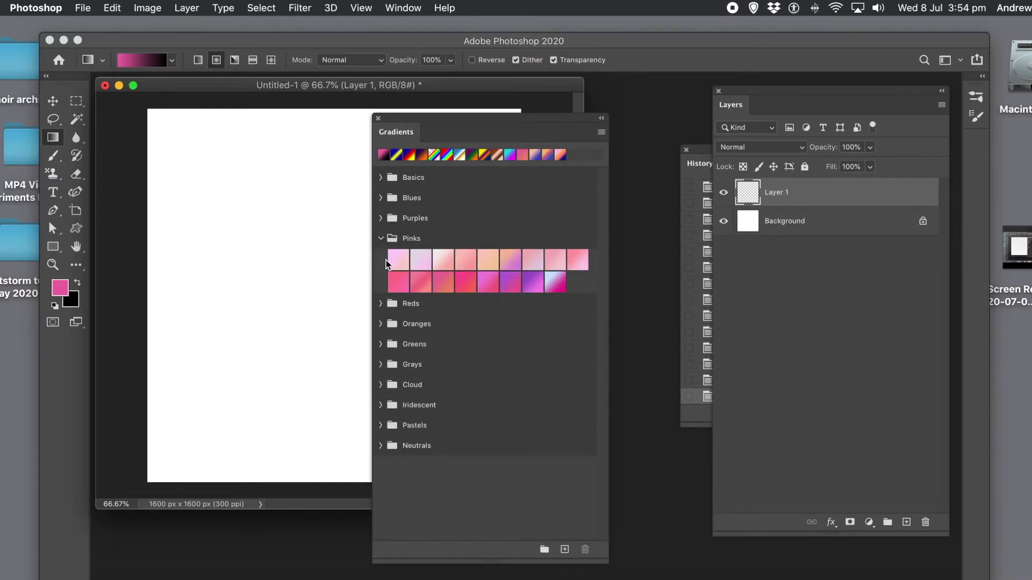
{"action": "left_click", "coordinate": [381, 239]}
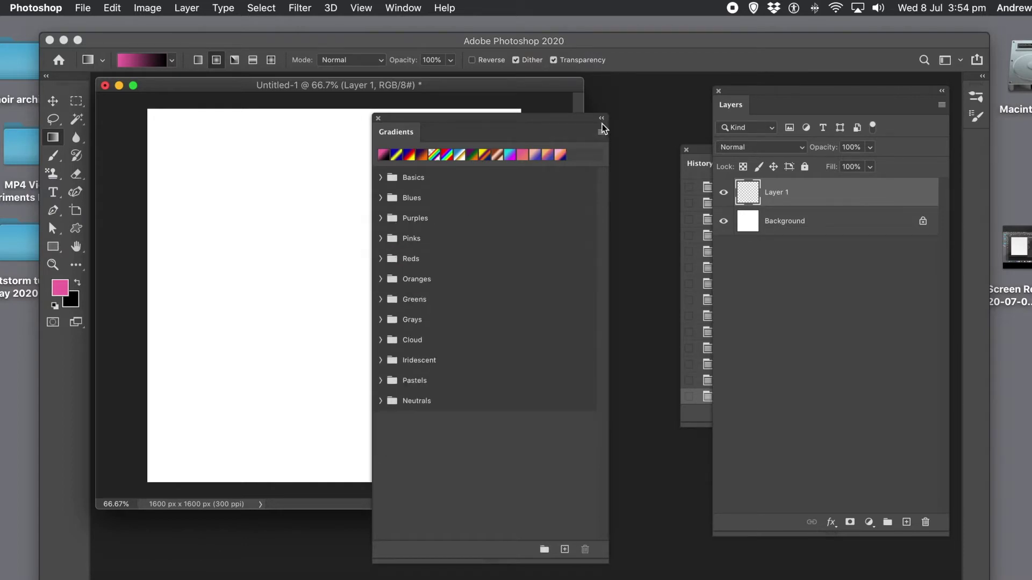
- Delete all gradient preset groups from Basics through Neutrals
{"action": "left_click", "coordinate": [601, 133]}
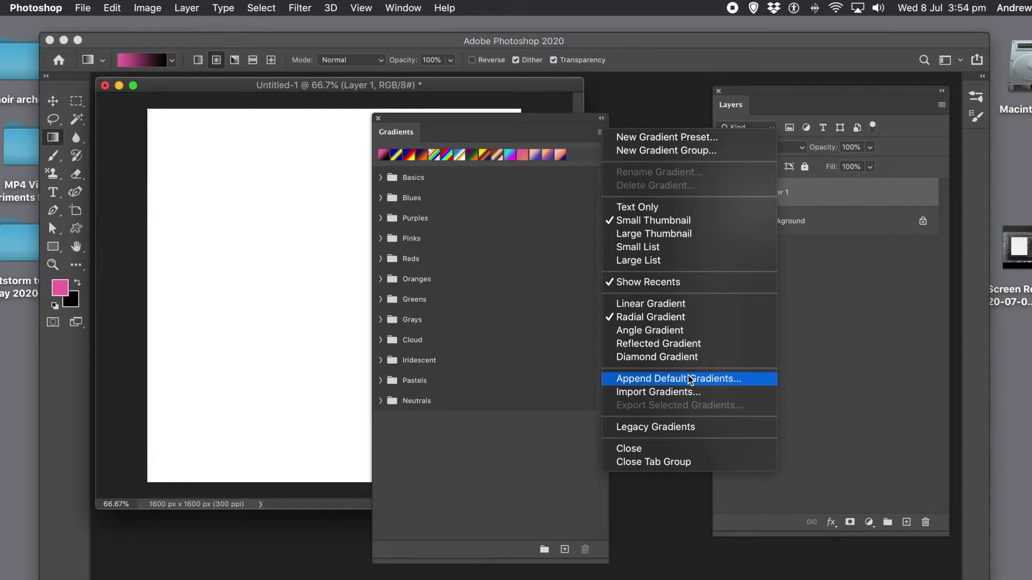
{"action": "left_click", "coordinate": [421, 189]}
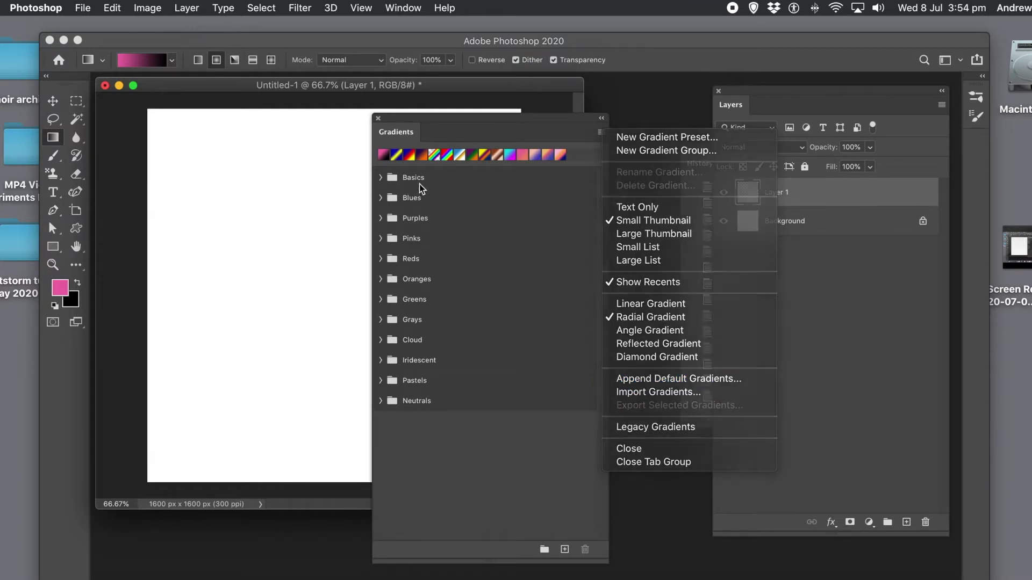
{"action": "left_click", "coordinate": [418, 179]}
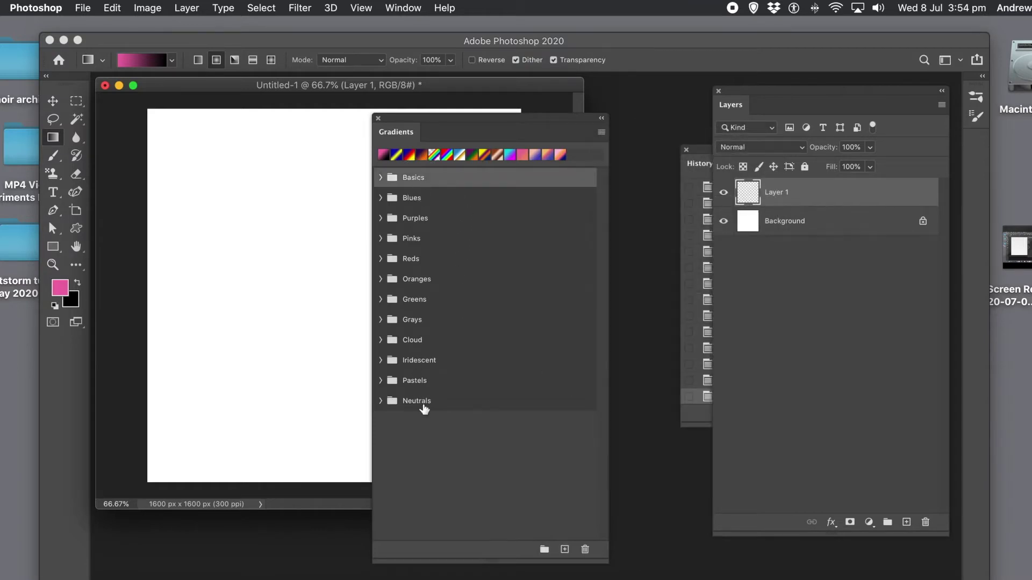
{"action": "left_click", "coordinate": [423, 402], "text": "shift"}
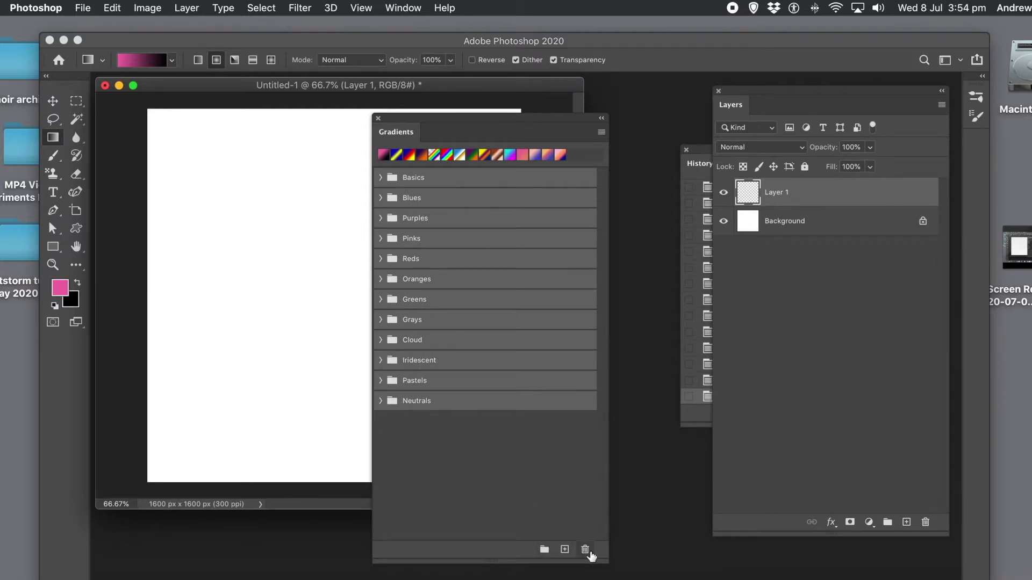
{"action": "left_click", "coordinate": [588, 552]}
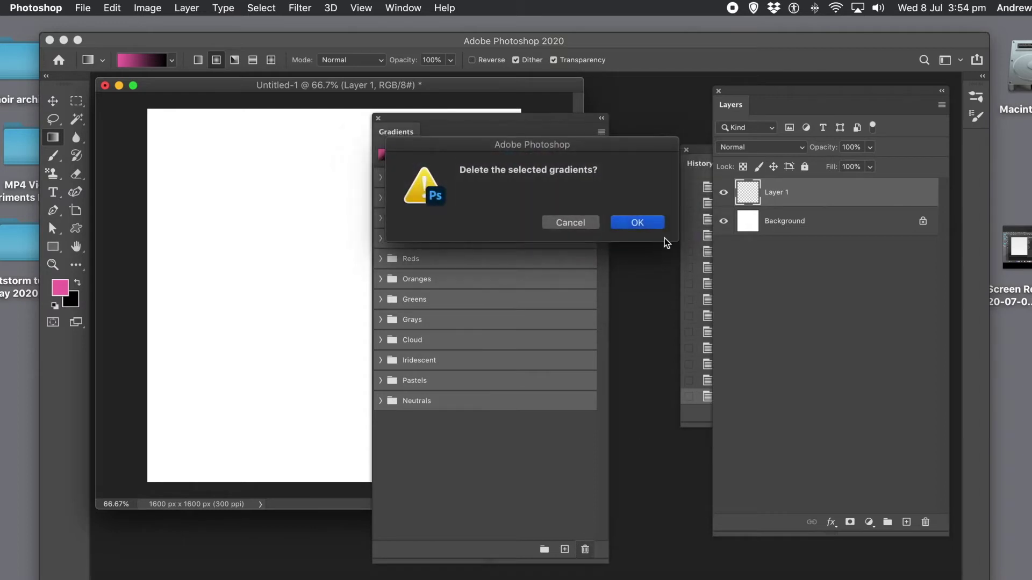
{"action": "left_click", "coordinate": [634, 223]}
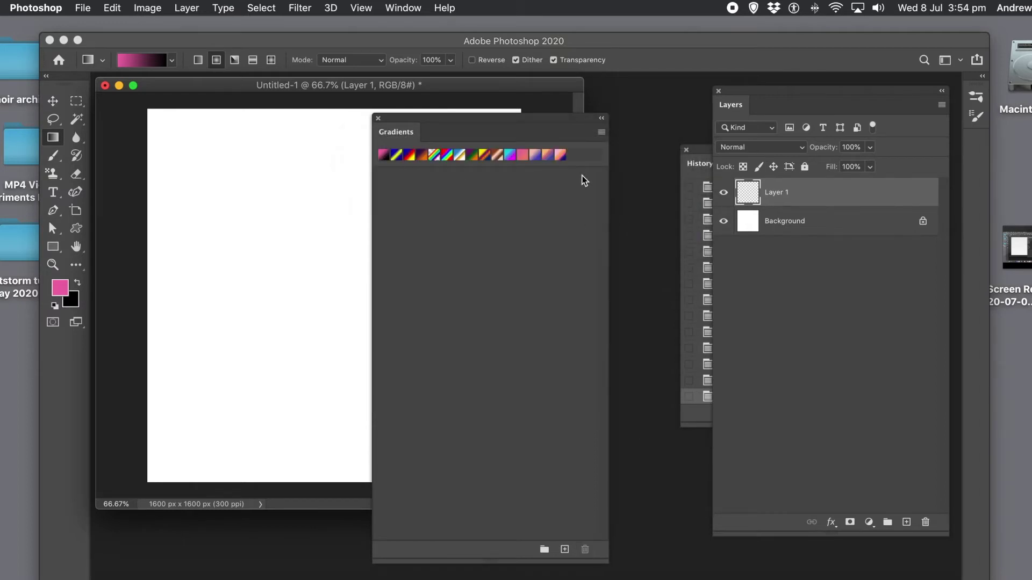
- Restore the preset groups by appending the default gradients
{"action": "left_click", "coordinate": [601, 132]}
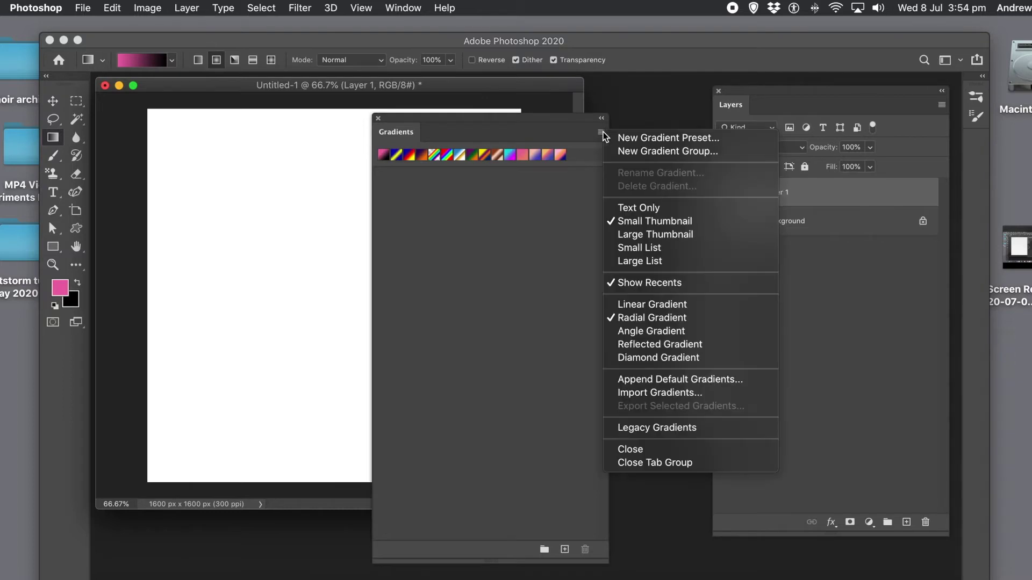
{"action": "left_click", "coordinate": [635, 382]}
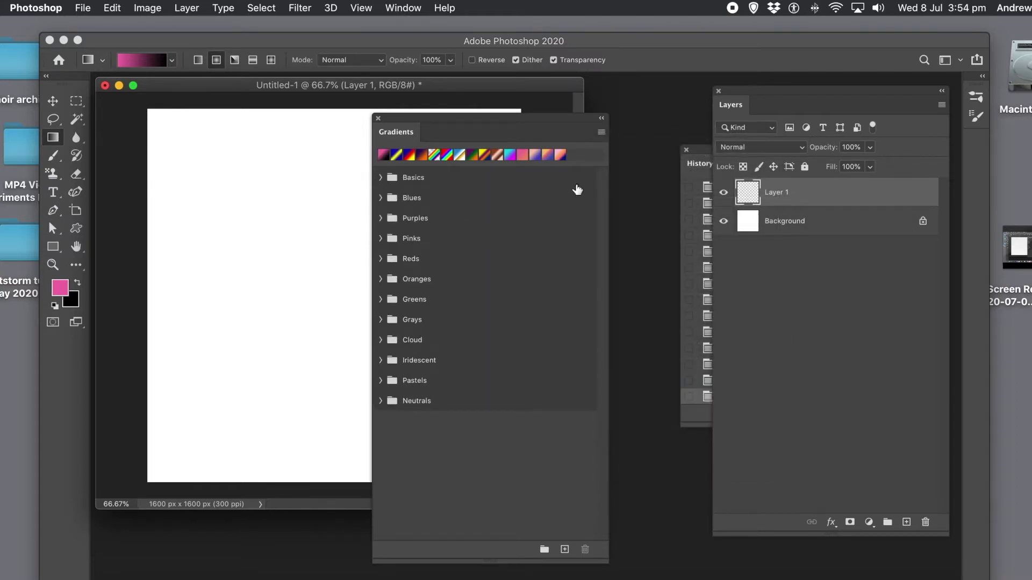
- Add the legacy gradients to the preset list and expand the Legacy Default Gradients group
{"action": "left_click", "coordinate": [601, 133]}
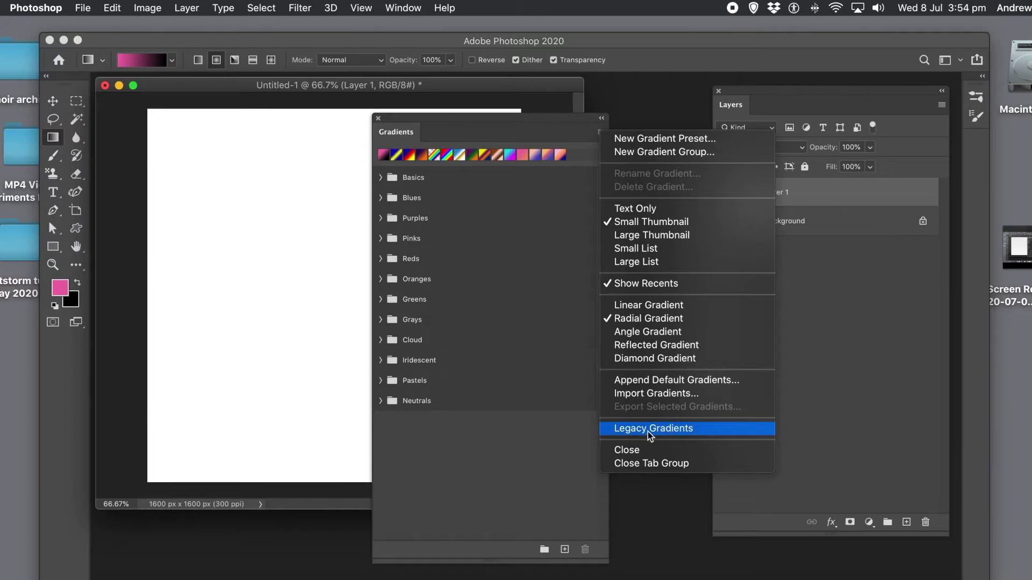
{"action": "left_click", "coordinate": [675, 430]}
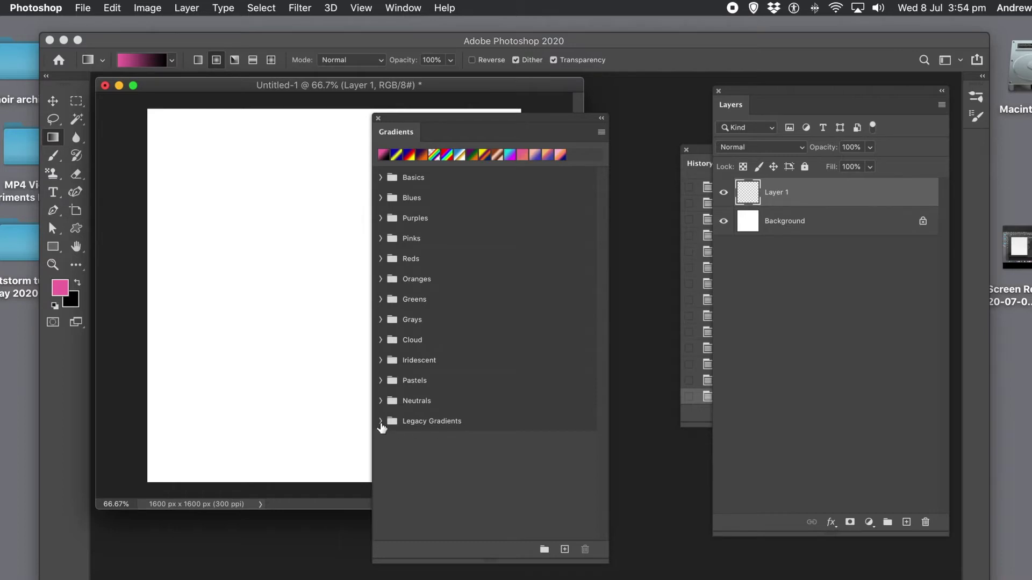
{"action": "left_click", "coordinate": [380, 422]}
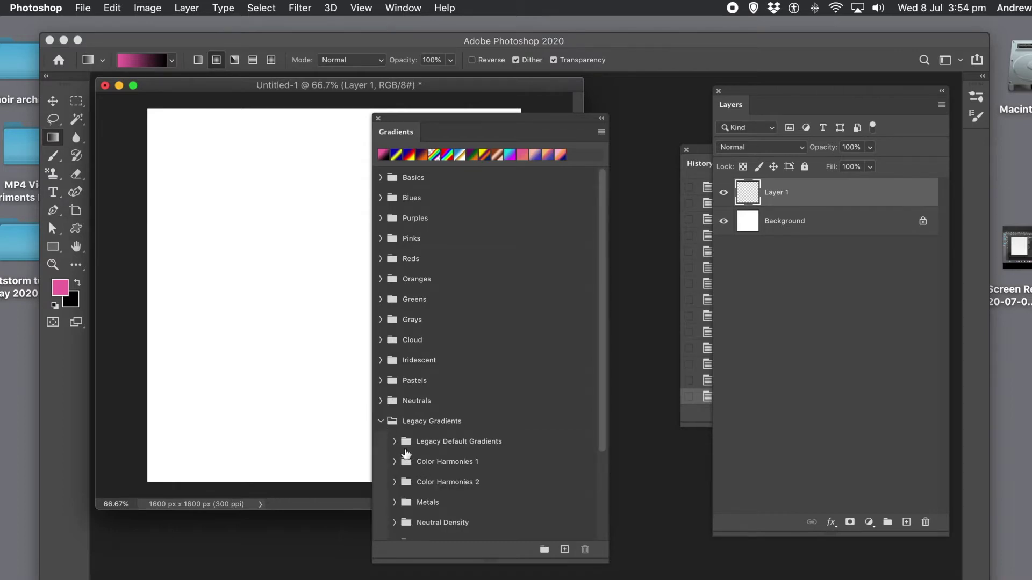
{"action": "left_click", "coordinate": [396, 442]}
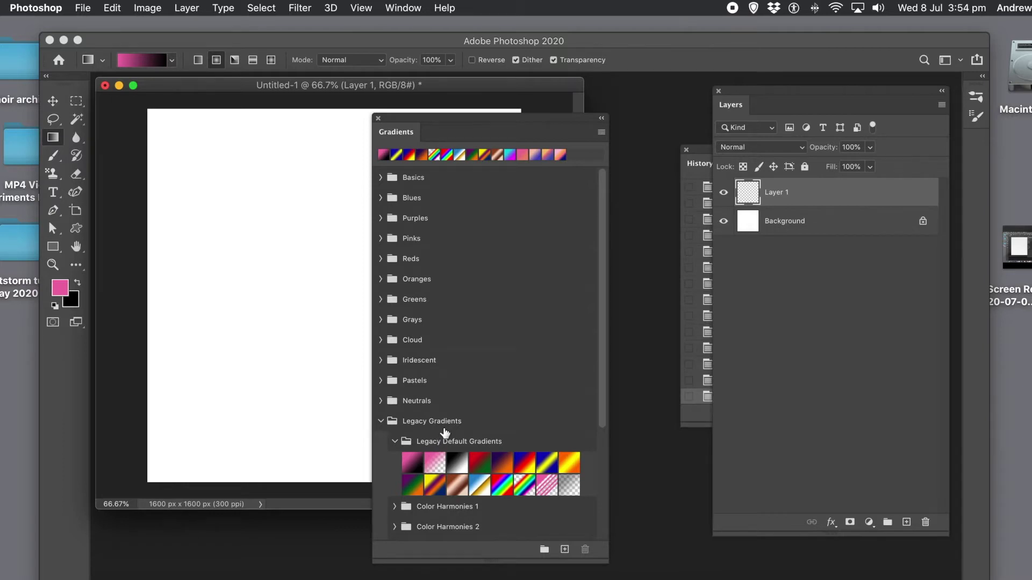
- Turn Layer 1 into a gradient fill with the pink-to-black legacy preset and move the Layers panel closer to the canvas
{"action": "left_click", "coordinate": [415, 464]}
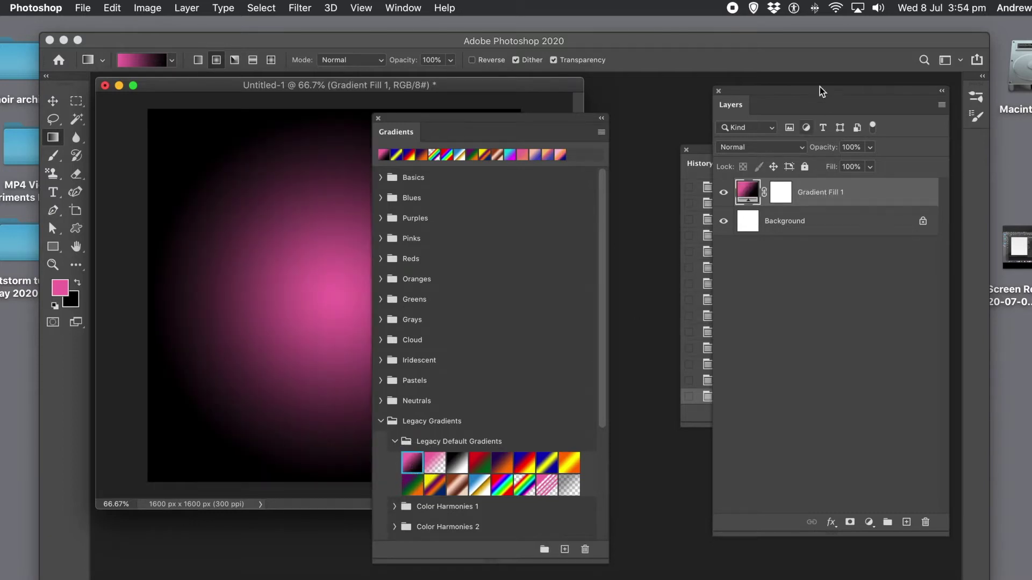
{"action": "left_click_drag", "start_coordinate": [797, 98], "coordinate": [589, 120]}
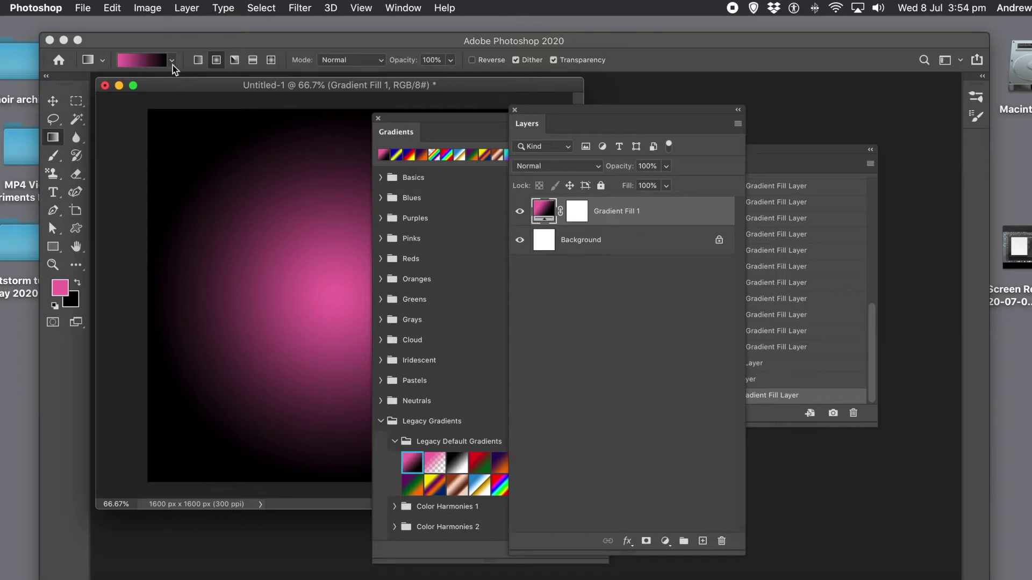
- Try out the other Legacy Default Gradients presets on the gradient fill layer, finishing with the red-to-green one
{"action": "left_click", "coordinate": [435, 462]}
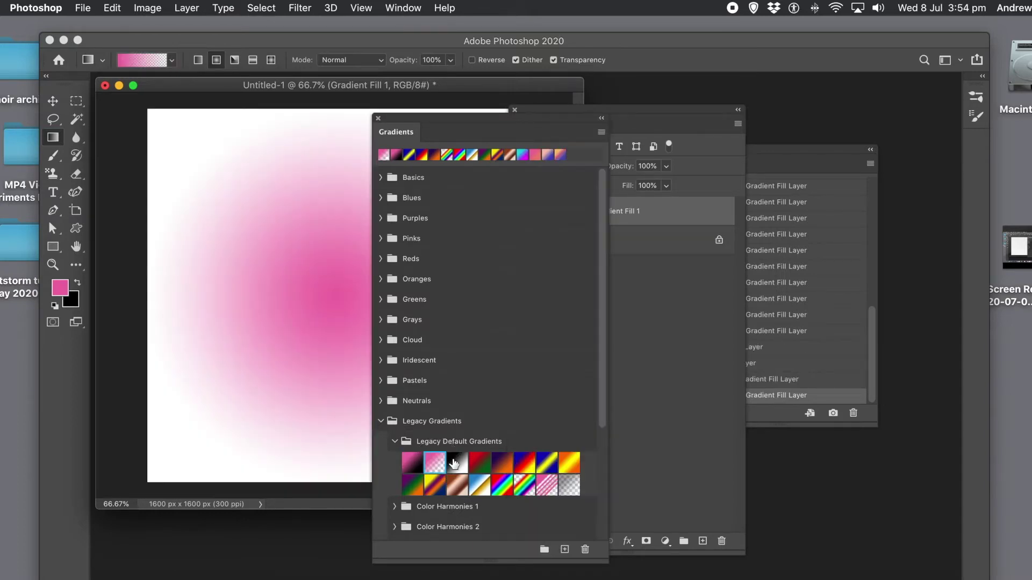
{"action": "left_click", "coordinate": [456, 462]}
{"action": "left_click", "coordinate": [478, 462]}
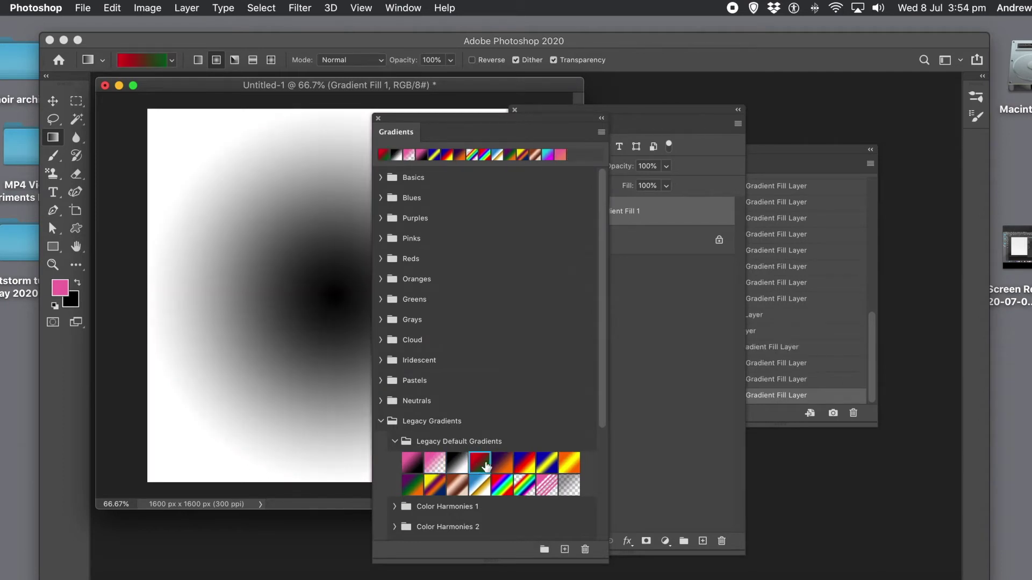
{"action": "left_click", "coordinate": [504, 464]}
{"action": "left_click", "coordinate": [521, 463]}
{"action": "left_click", "coordinate": [547, 463]}
{"action": "left_click", "coordinate": [569, 464]}
{"action": "left_click", "coordinate": [569, 485]}
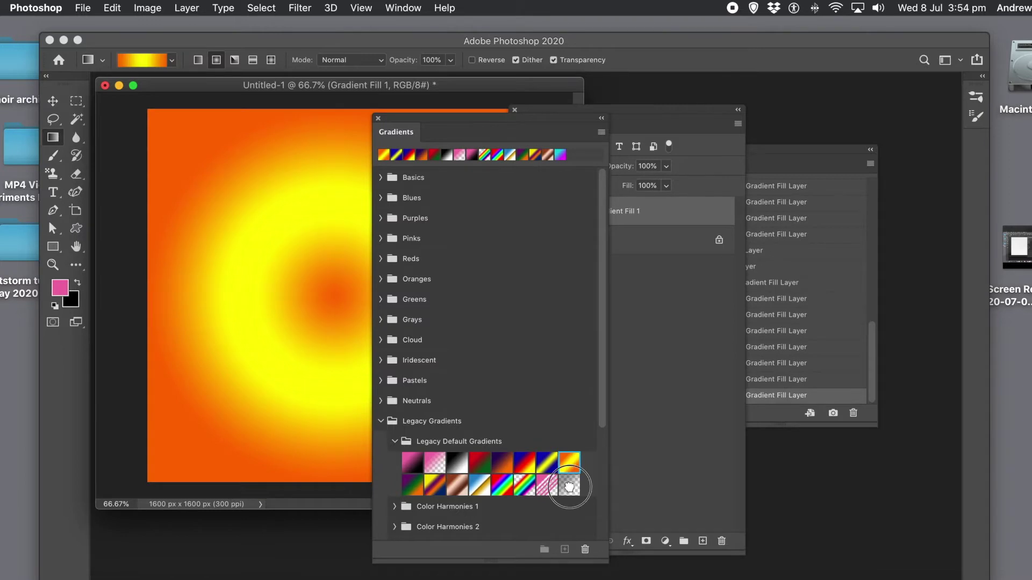
{"action": "left_click", "coordinate": [543, 490]}
{"action": "left_click", "coordinate": [502, 487]}
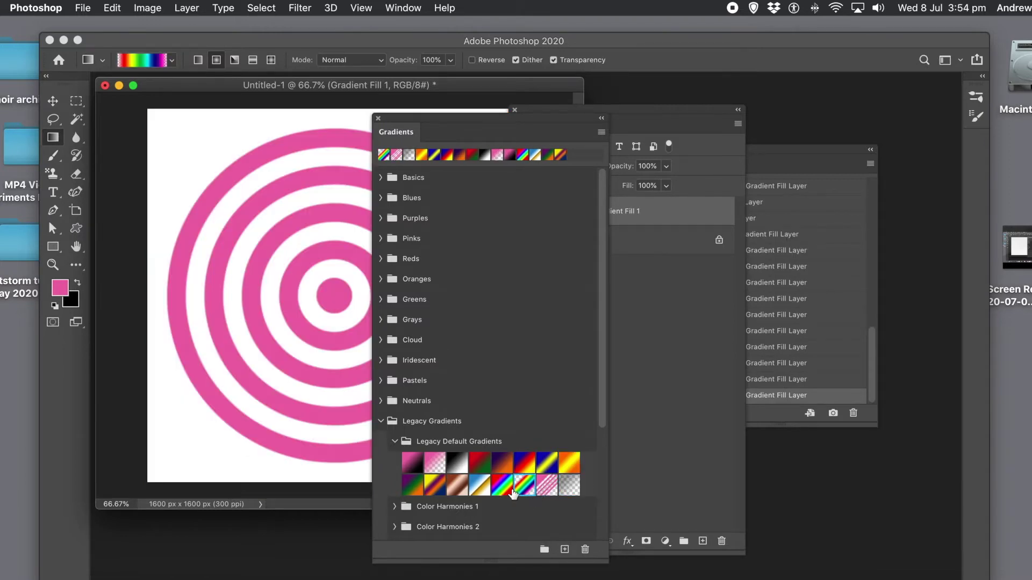
{"action": "left_click", "coordinate": [480, 485]}
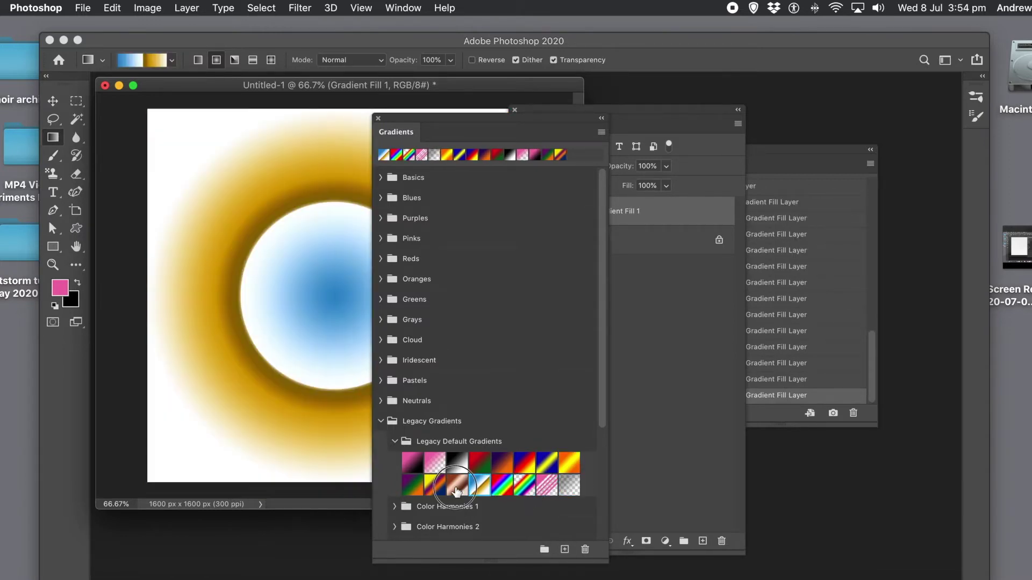
{"action": "left_click", "coordinate": [457, 485]}
{"action": "left_click", "coordinate": [434, 486]}
{"action": "left_click", "coordinate": [412, 485]}
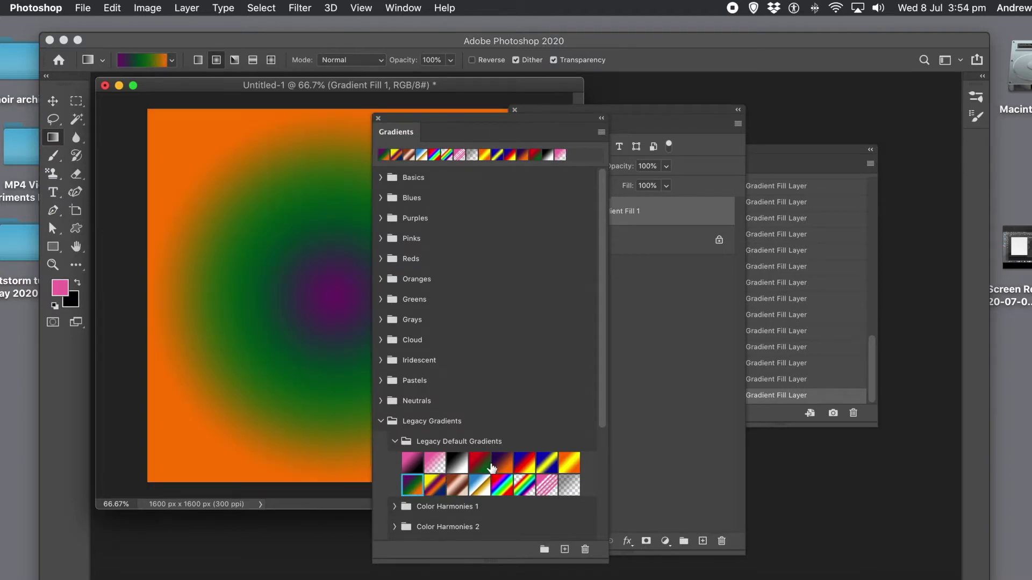
{"action": "left_click", "coordinate": [435, 464]}
{"action": "left_click", "coordinate": [456, 462]}
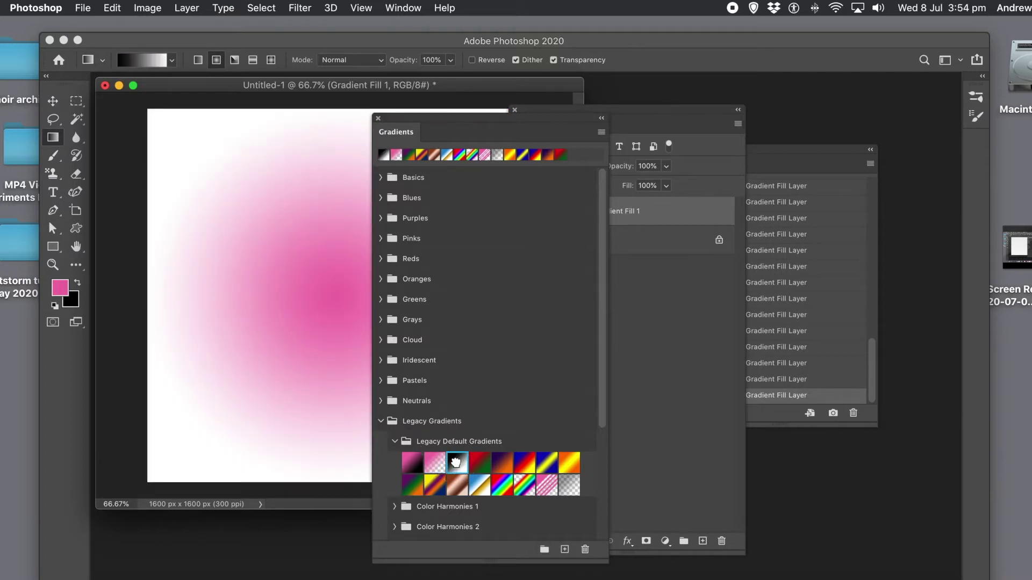
{"action": "left_click", "coordinate": [478, 463]}
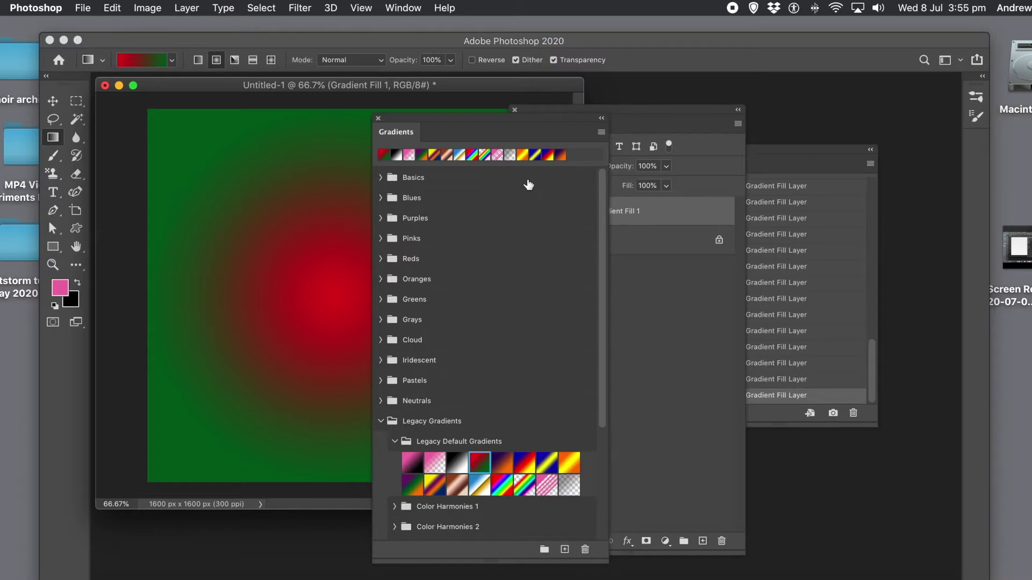
- Move the Gradients panel off the canvas and apply the last Greens preset, green through teal to dark, to the gradient fill layer
{"action": "left_click_drag", "start_coordinate": [487, 121], "coordinate": [755, 128]}
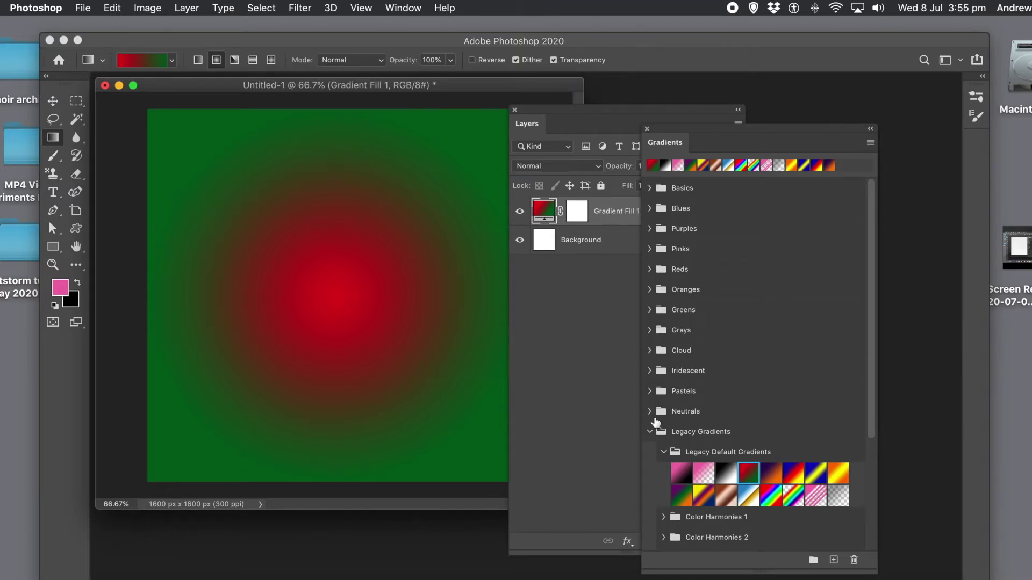
{"action": "left_click", "coordinate": [649, 311]}
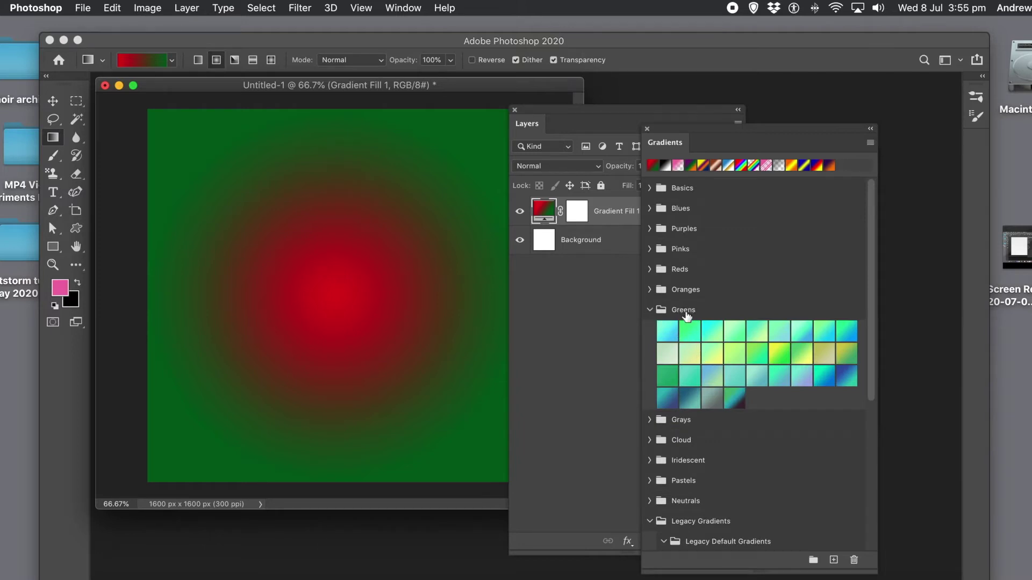
{"action": "left_click", "coordinate": [693, 333]}
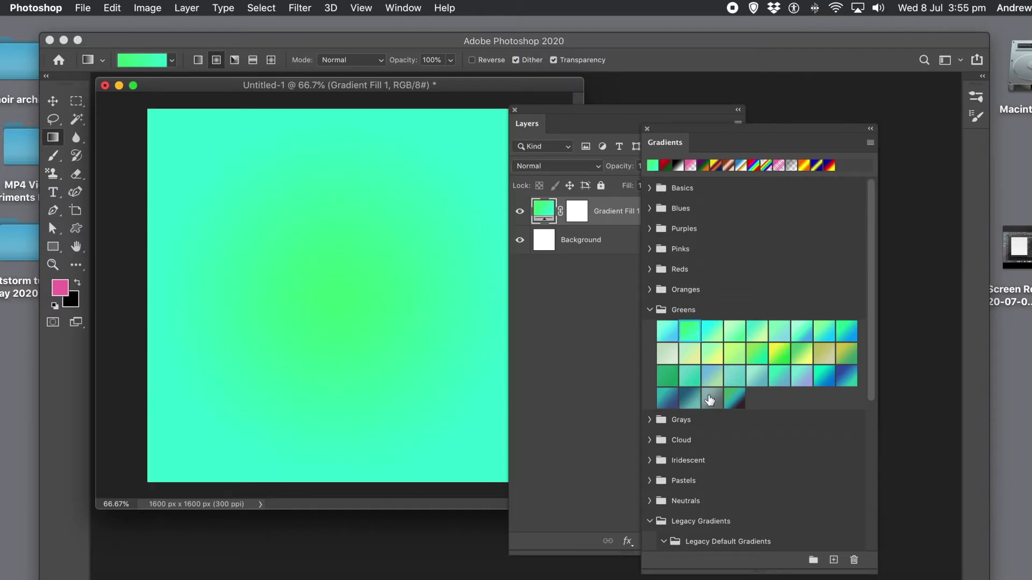
{"action": "left_click", "coordinate": [732, 396]}
{"action": "left_click_drag", "start_coordinate": [732, 396], "coordinate": [397, 279]}
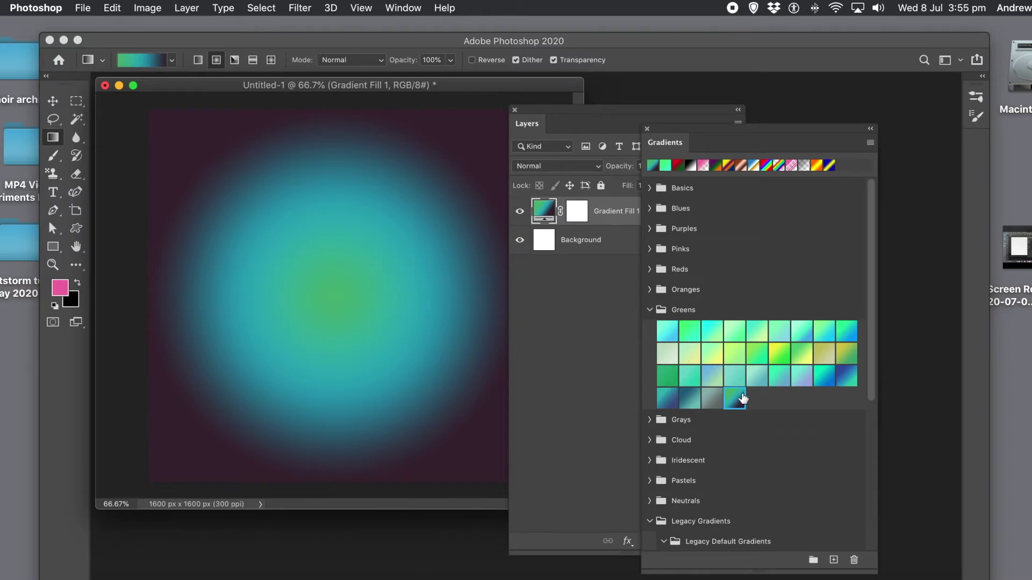
- Add three more gradient fill layers from the Greens presets: blue-to-green, green-to-turquoise and yellow-green
{"action": "left_click_drag", "start_coordinate": [843, 379], "coordinate": [344, 282]}
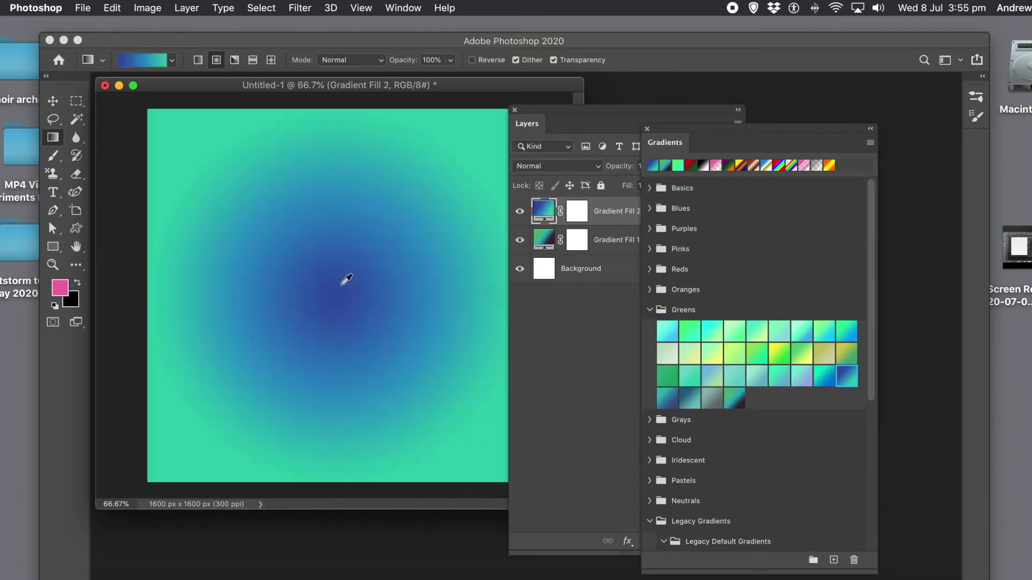
{"action": "left_click_drag", "start_coordinate": [697, 335], "coordinate": [397, 301]}
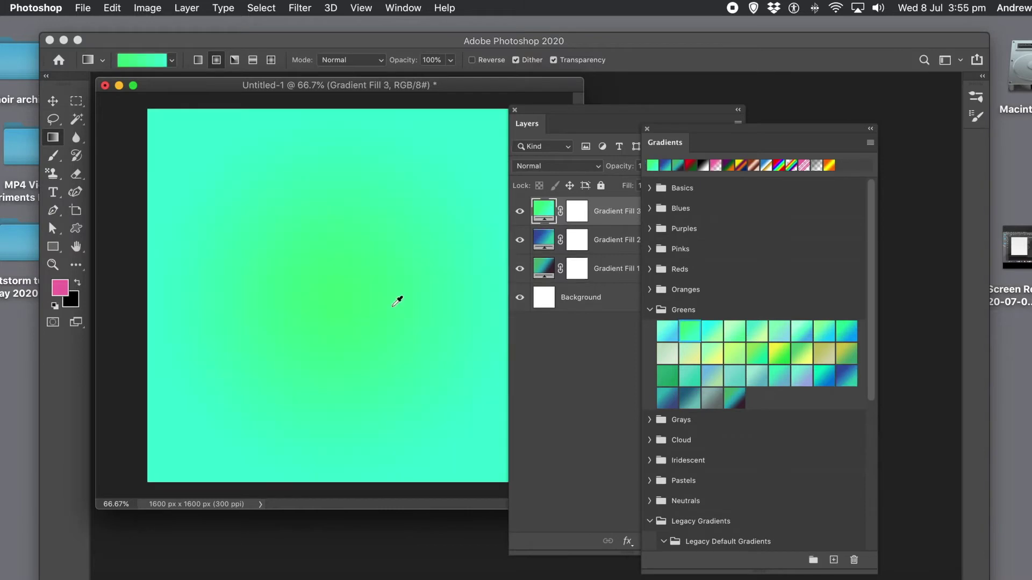
{"action": "left_click_drag", "start_coordinate": [734, 353], "coordinate": [396, 295]}
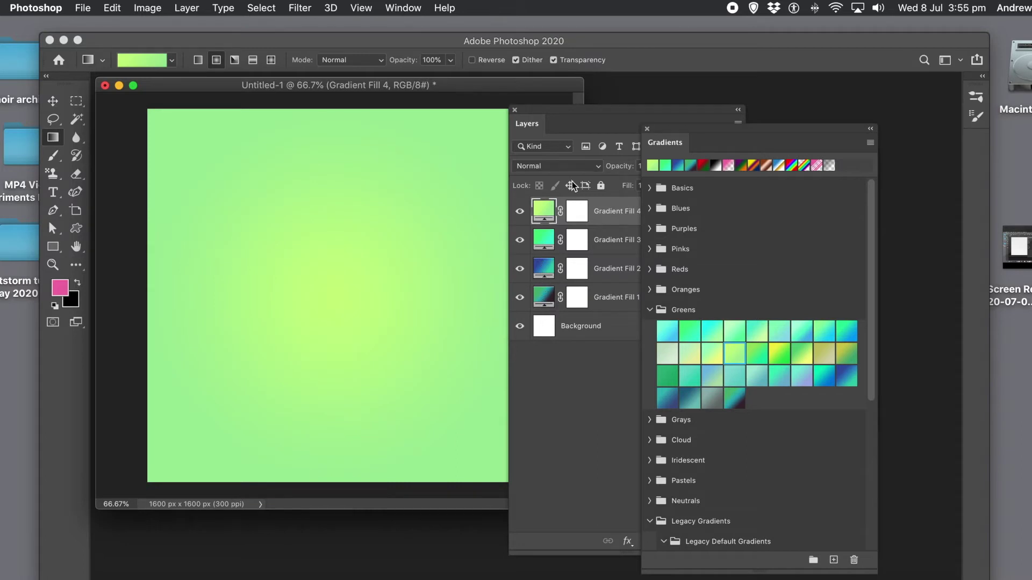
- Bring the Layers panel in front of the Gradients panel and move it lower, clear of the canvas
{"action": "left_click", "coordinate": [617, 110]}
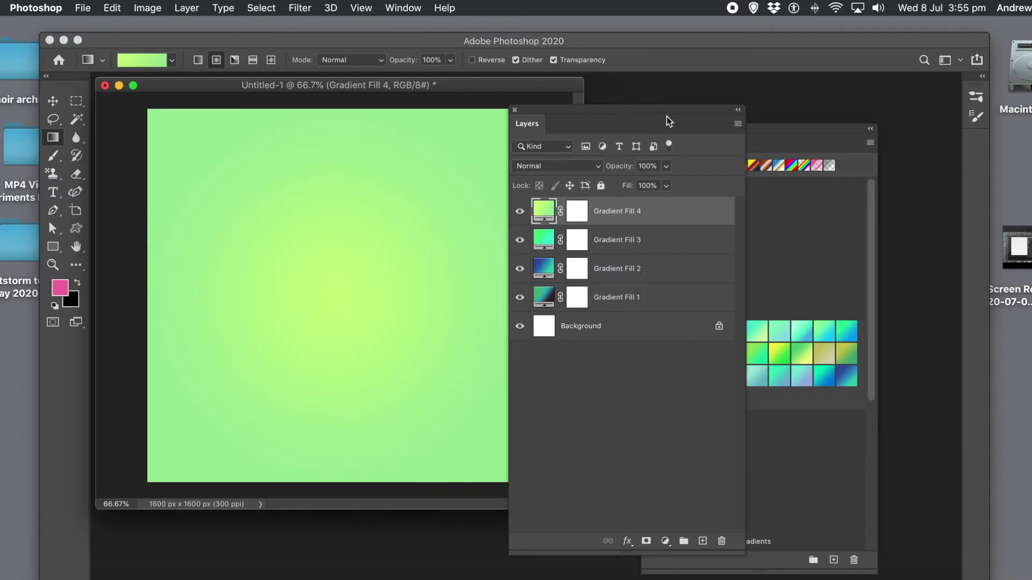
{"action": "left_click", "coordinate": [737, 124]}
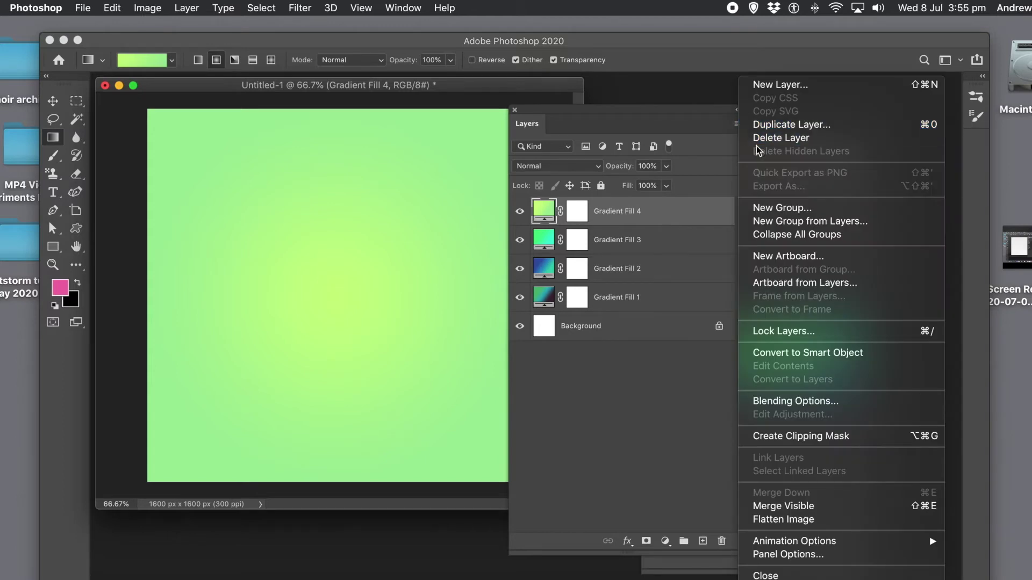
{"action": "left_click", "coordinate": [689, 110]}
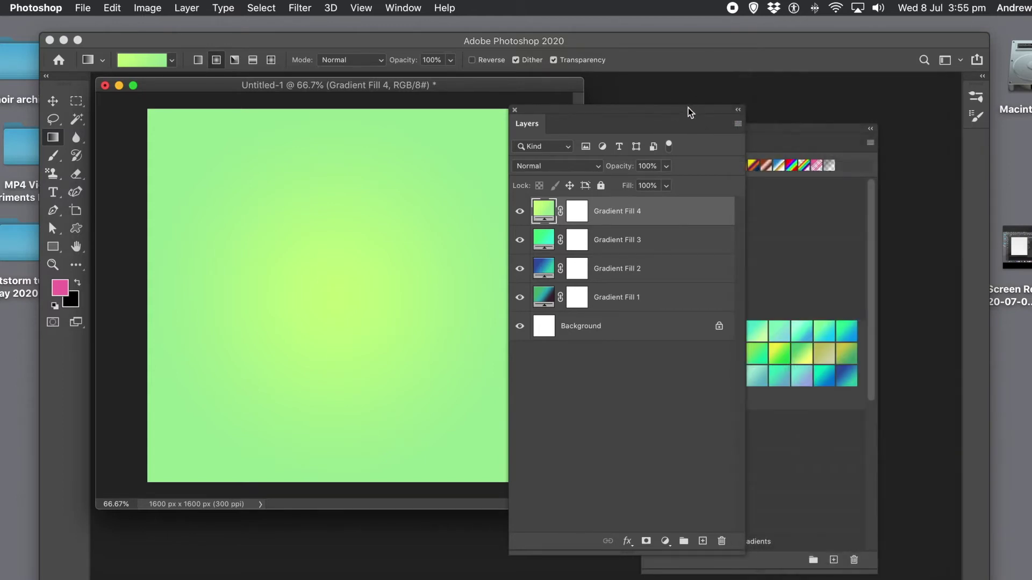
{"action": "left_click_drag", "start_coordinate": [697, 111], "coordinate": [710, 182]}
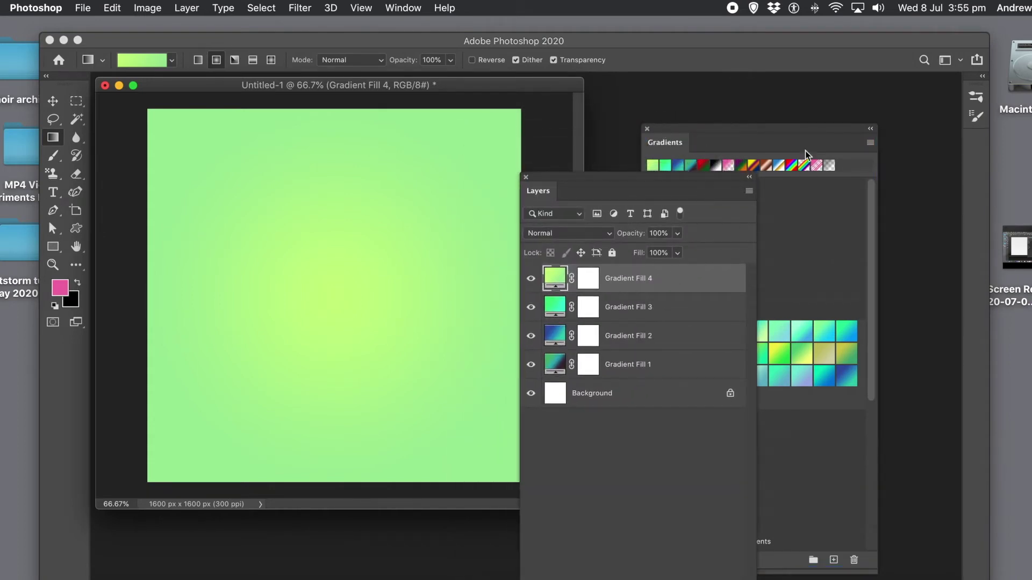
- Move the Gradients panel over the canvas and set its gradient style to Linear Gradient
{"action": "left_click_drag", "start_coordinate": [787, 132], "coordinate": [483, 140]}
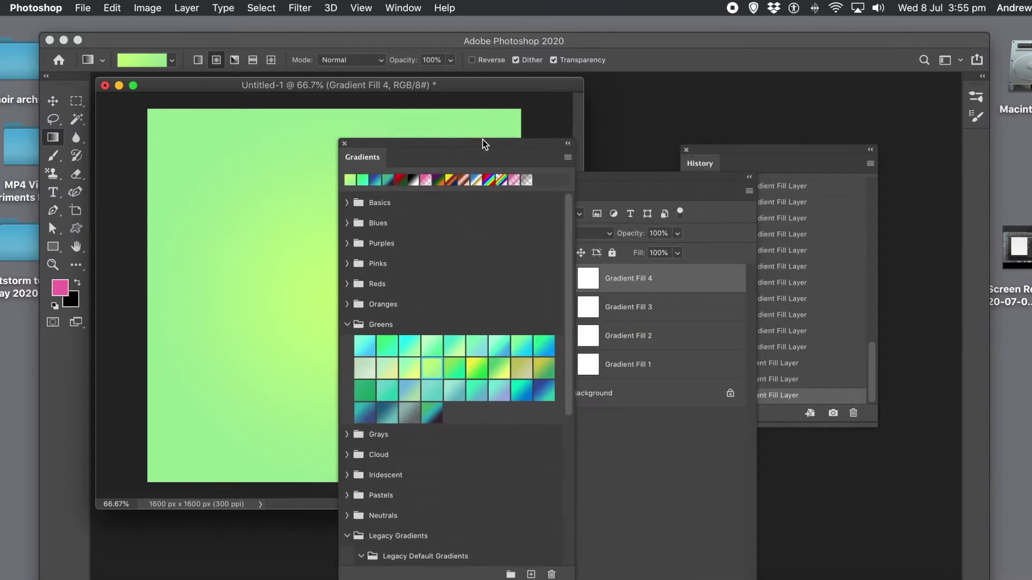
{"action": "left_click", "coordinate": [568, 158]}
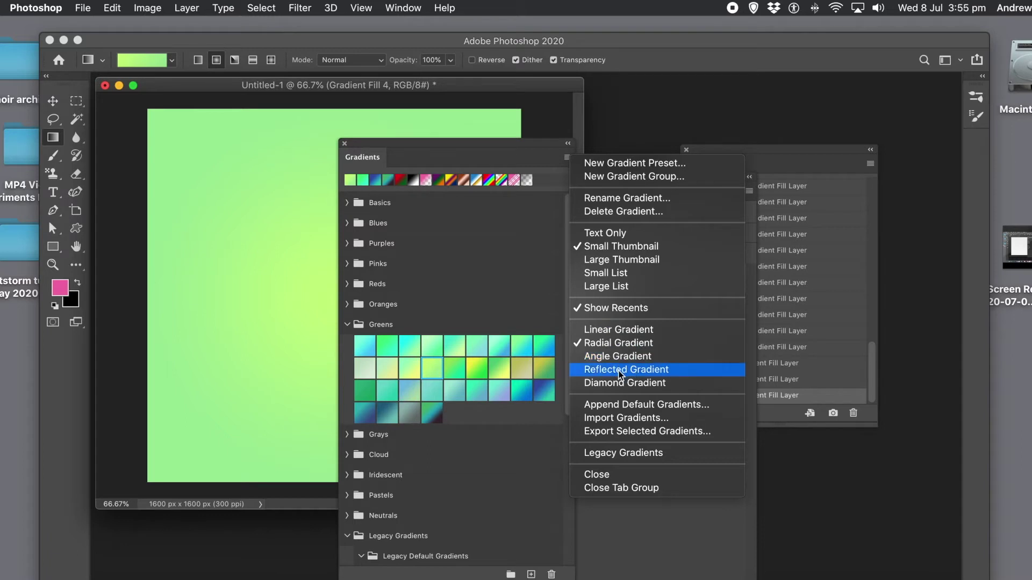
{"action": "left_click", "coordinate": [622, 330]}
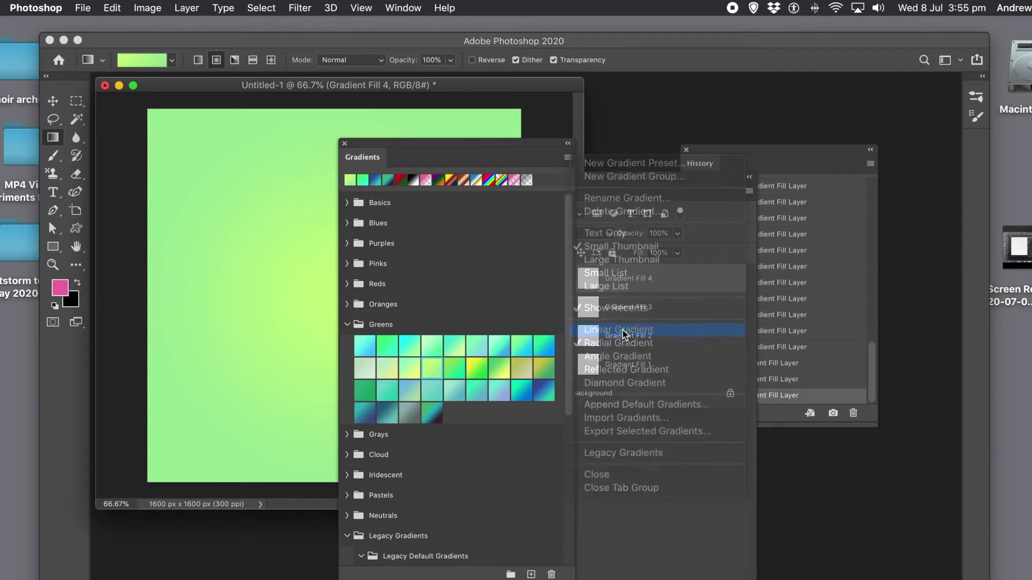
- Move the Gradients panel off the canvas and apply the pink-to-black Basics preset to the Gradient Fill 4 layer
{"action": "left_click_drag", "start_coordinate": [383, 146], "coordinate": [635, 117]}
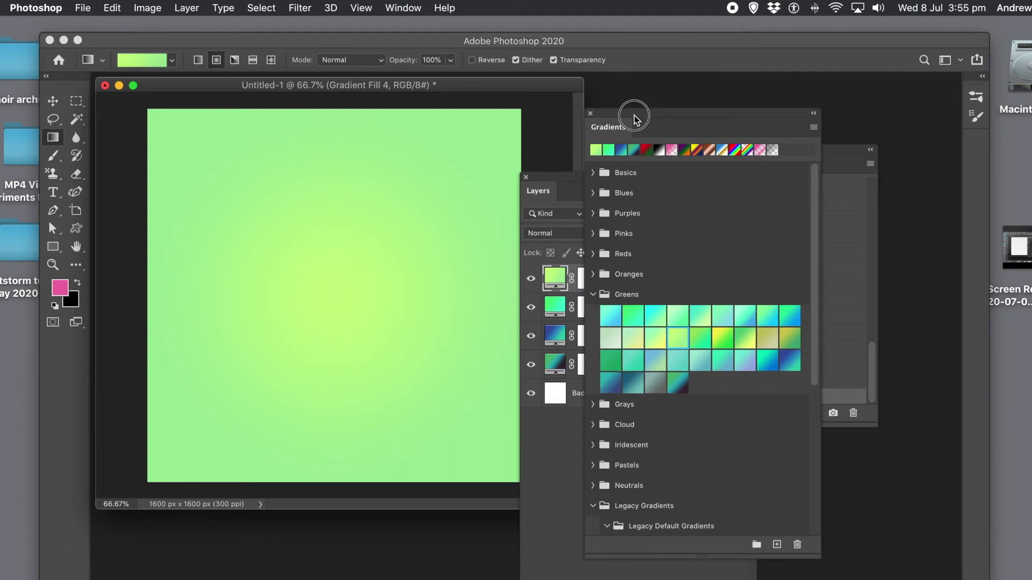
{"action": "left_click", "coordinate": [593, 172]}
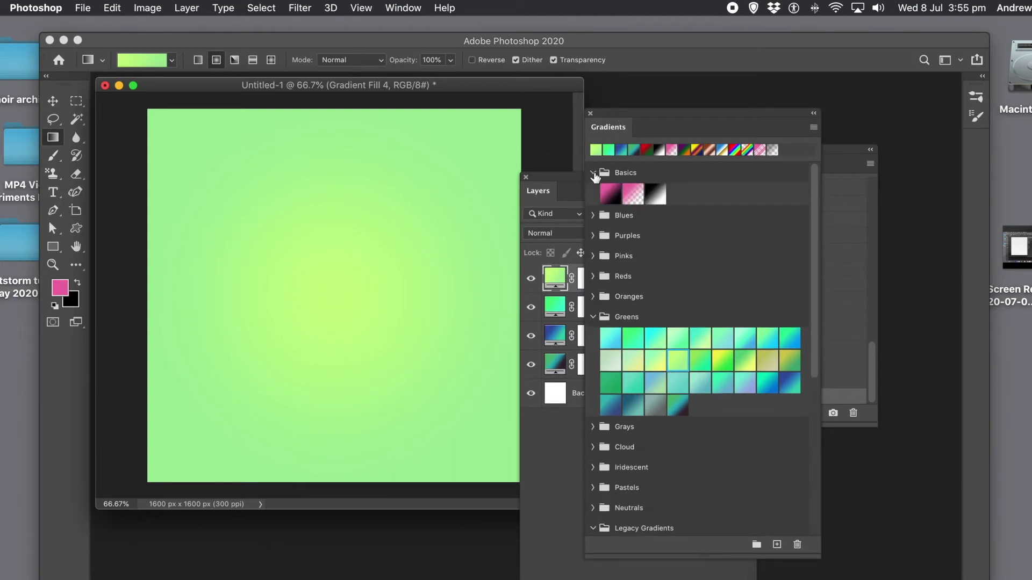
{"action": "left_click_drag", "start_coordinate": [614, 200], "coordinate": [405, 210]}
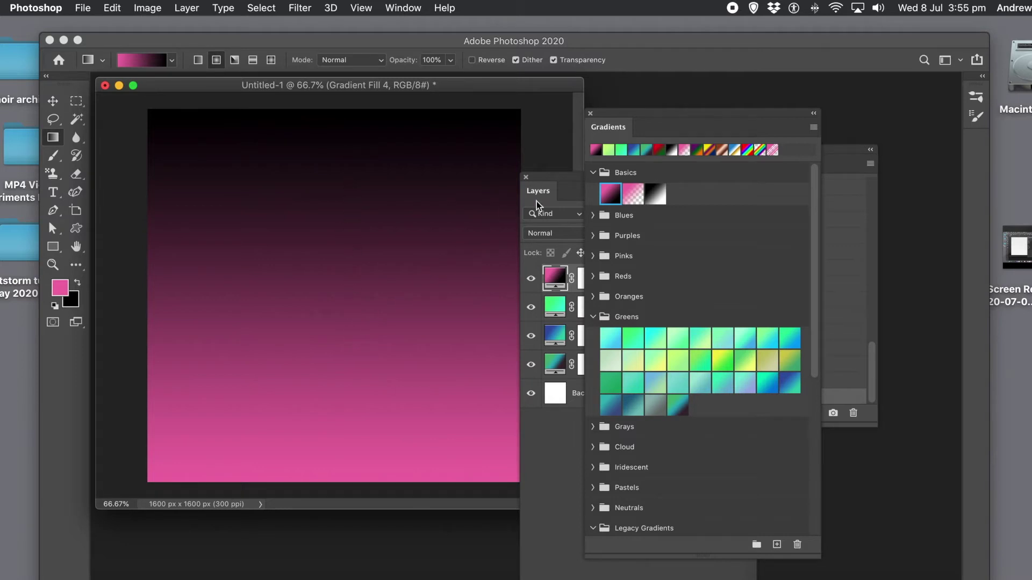
- Check the style and angle in the Gradient Fill 4 layer's settings, leaving them without changes
{"action": "left_click", "coordinate": [550, 180]}
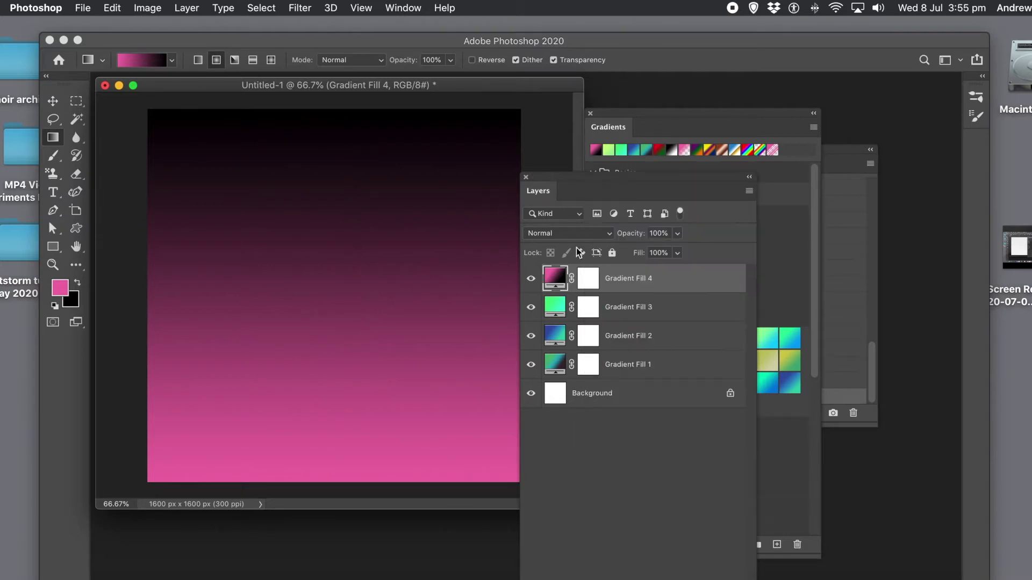
{"action": "double_click", "coordinate": [556, 280]}
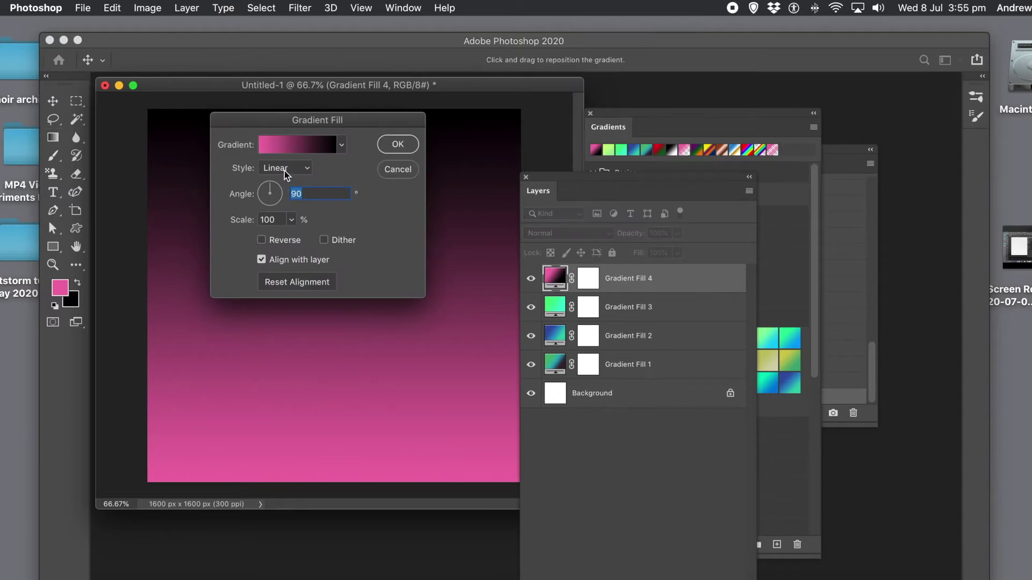
{"action": "left_click", "coordinate": [389, 170]}
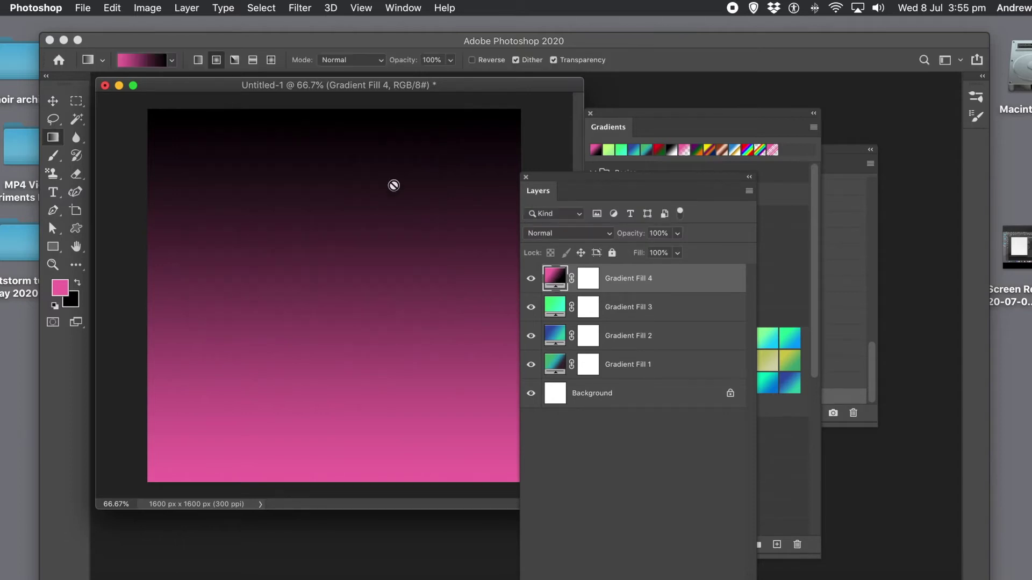
- Set the gradient style to Angle Gradient and apply the last Greens preset, green-blue-dark, to the Gradient Fill 4 layer
{"action": "left_click", "coordinate": [744, 111]}
{"action": "left_click", "coordinate": [813, 127]}
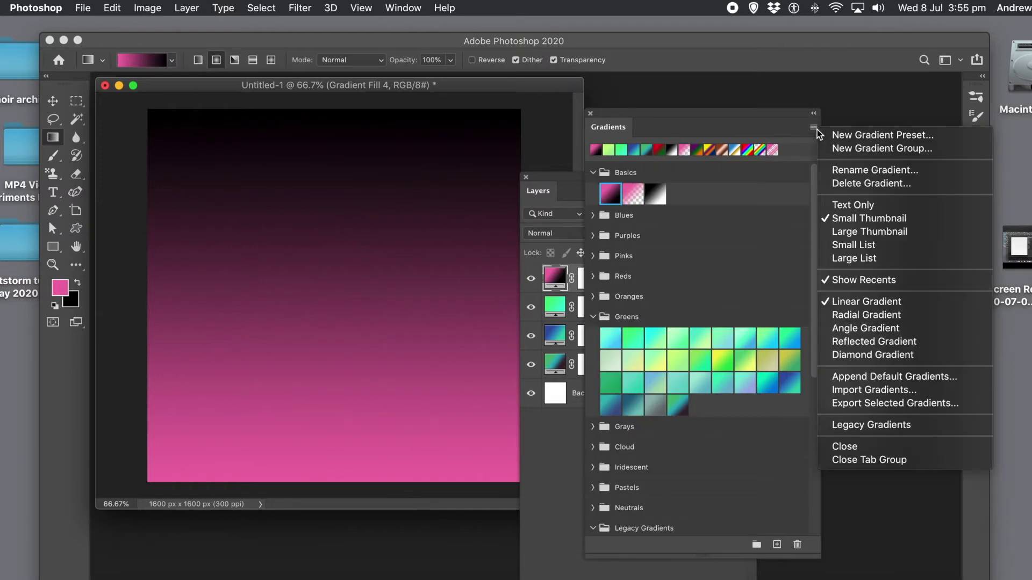
{"action": "left_click", "coordinate": [860, 327]}
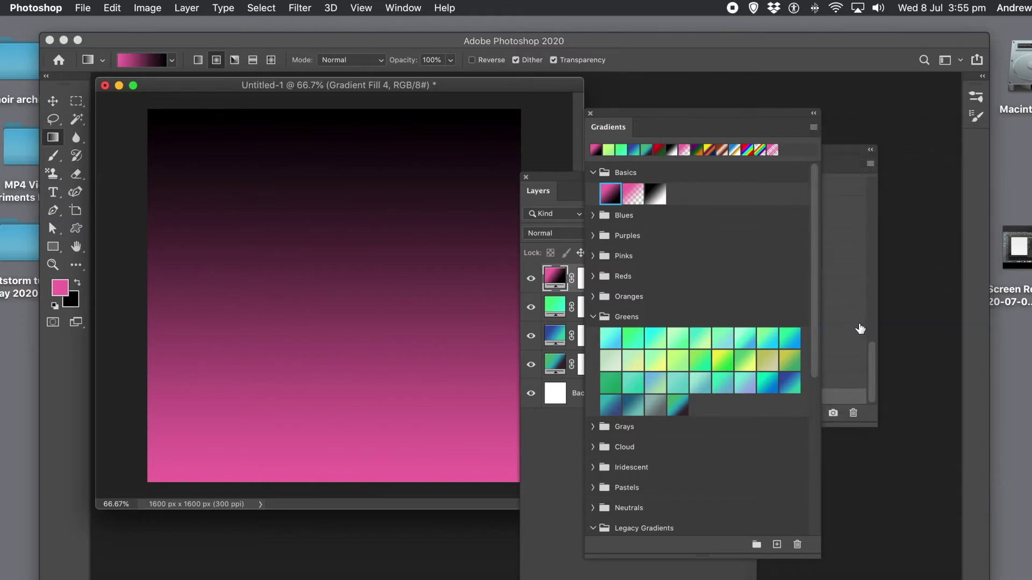
{"action": "left_click_drag", "start_coordinate": [676, 407], "coordinate": [381, 317]}
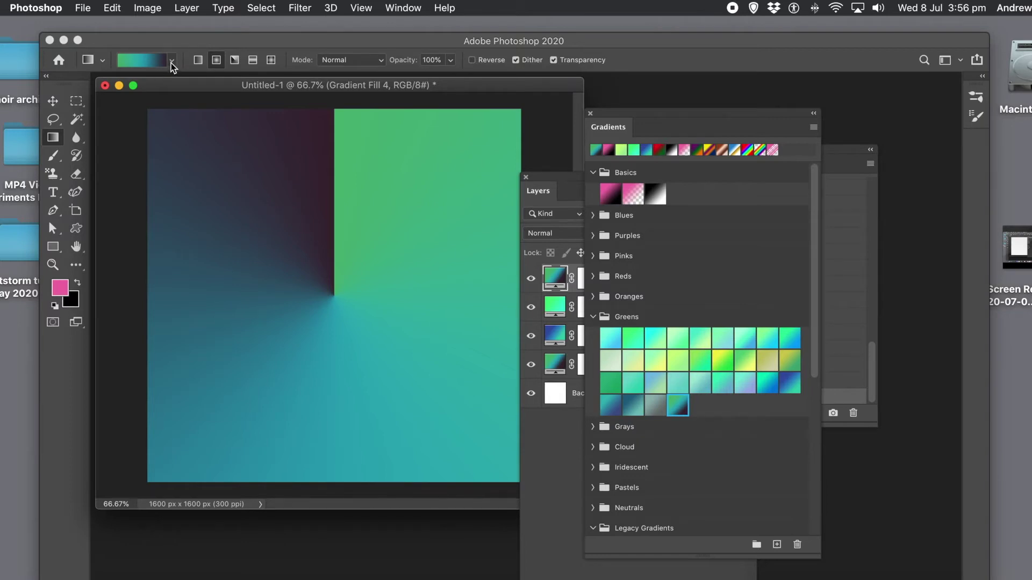
- Flatten the image into a single Background layer
{"action": "left_click", "coordinate": [188, 8]}
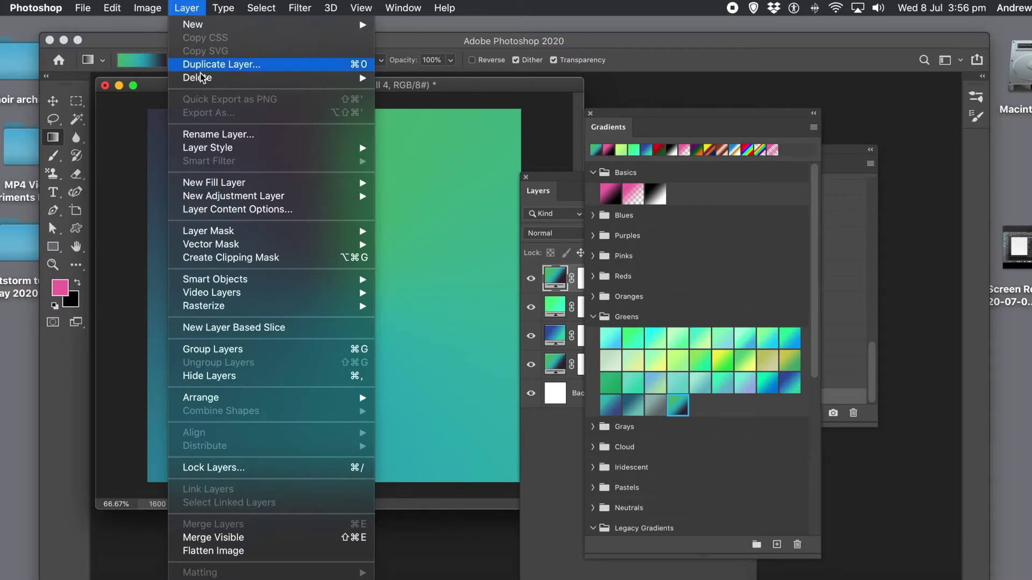
{"action": "left_click", "coordinate": [229, 552]}
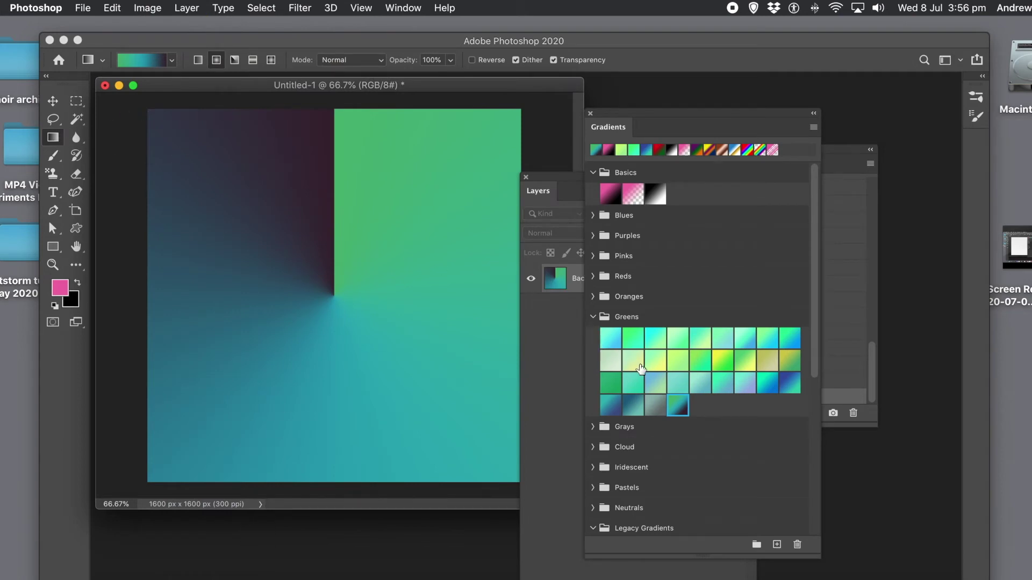
- Try a series of Greens presets as the active gradient, ending with the olive-to-green one
{"action": "left_click", "coordinate": [611, 338]}
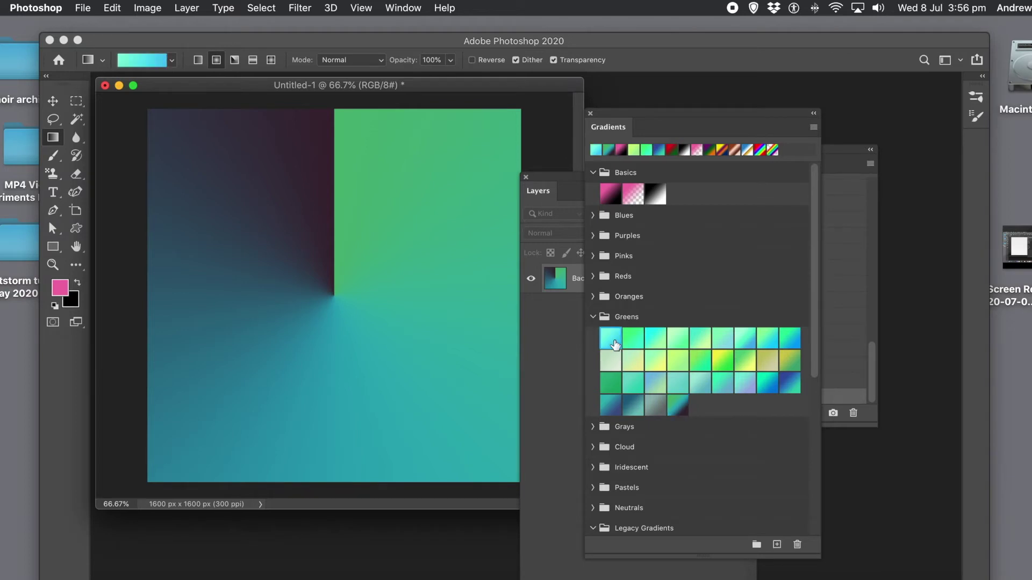
{"action": "left_click", "coordinate": [634, 339]}
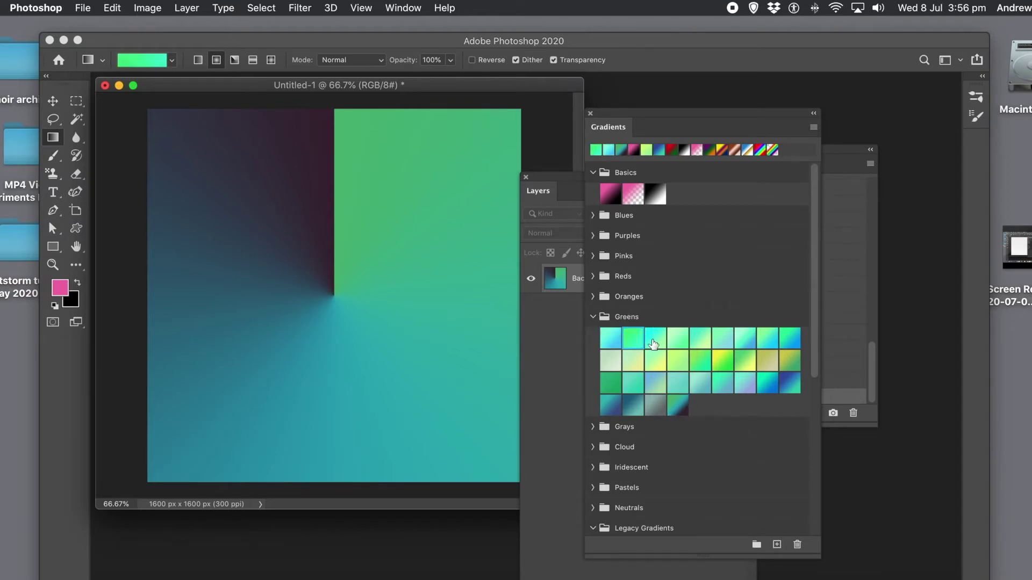
{"action": "left_click", "coordinate": [656, 342]}
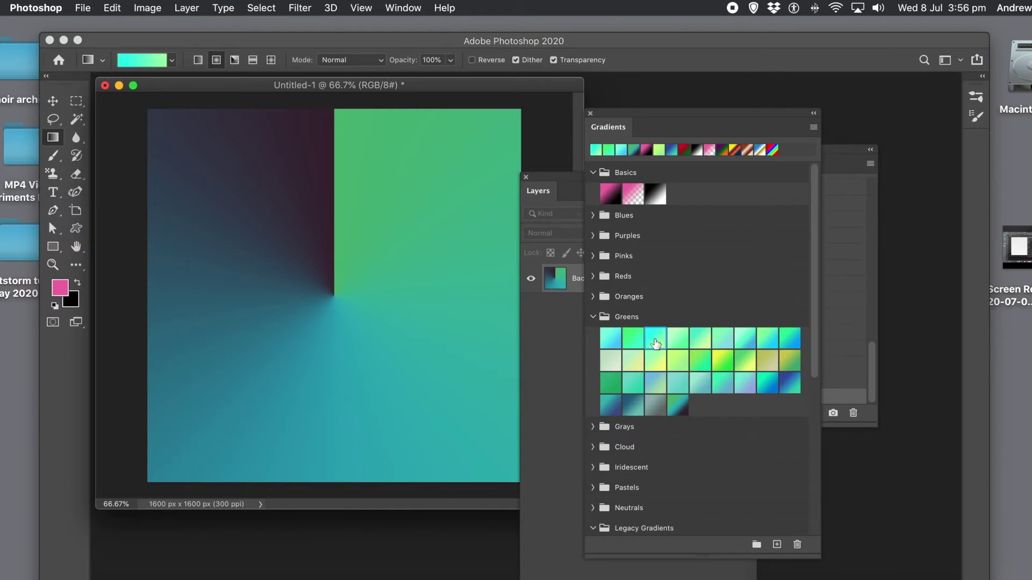
{"action": "left_click", "coordinate": [682, 344]}
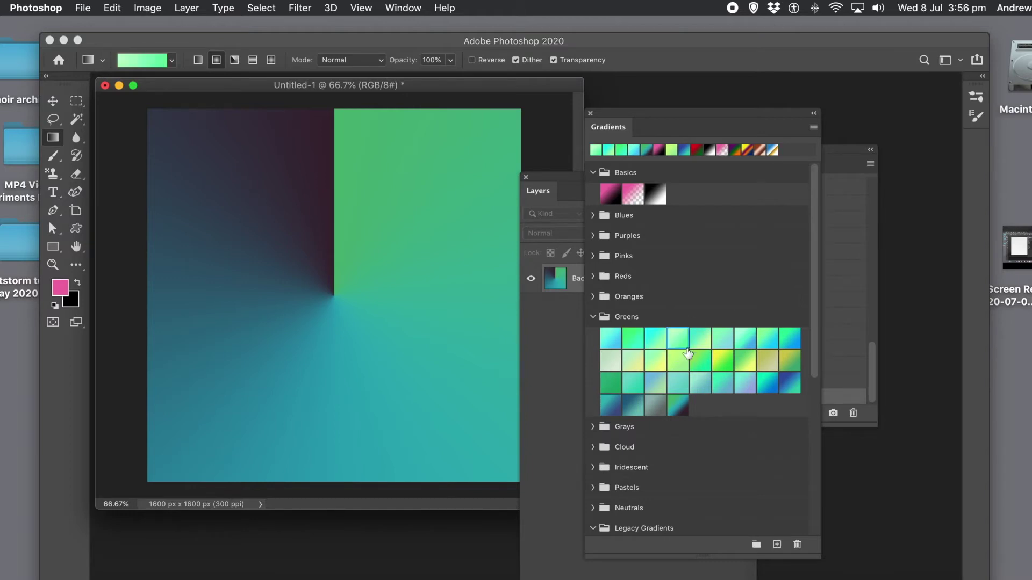
{"action": "left_click", "coordinate": [670, 369]}
{"action": "left_click", "coordinate": [632, 382]}
{"action": "left_click", "coordinate": [634, 408]}
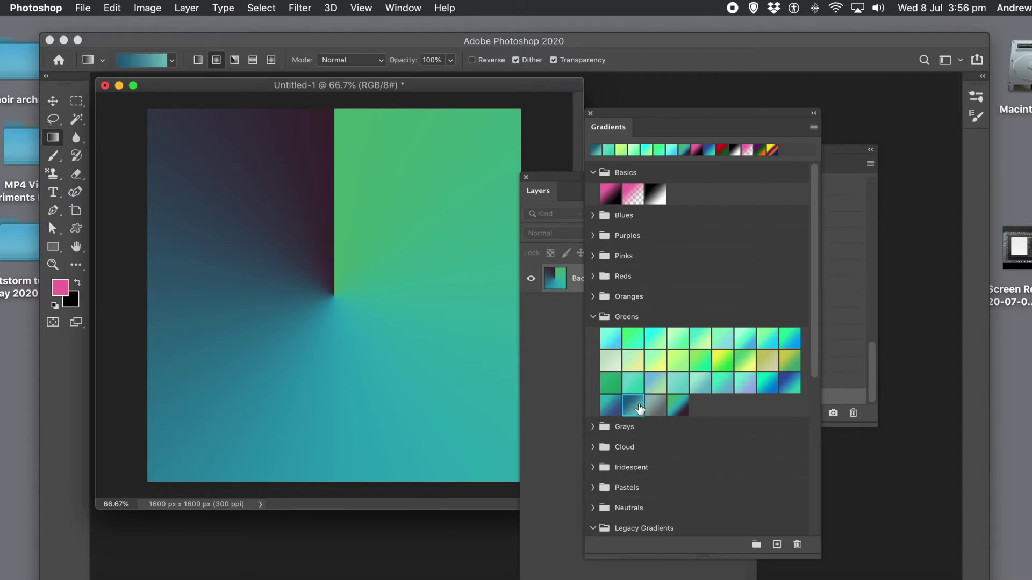
{"action": "left_click", "coordinate": [679, 407]}
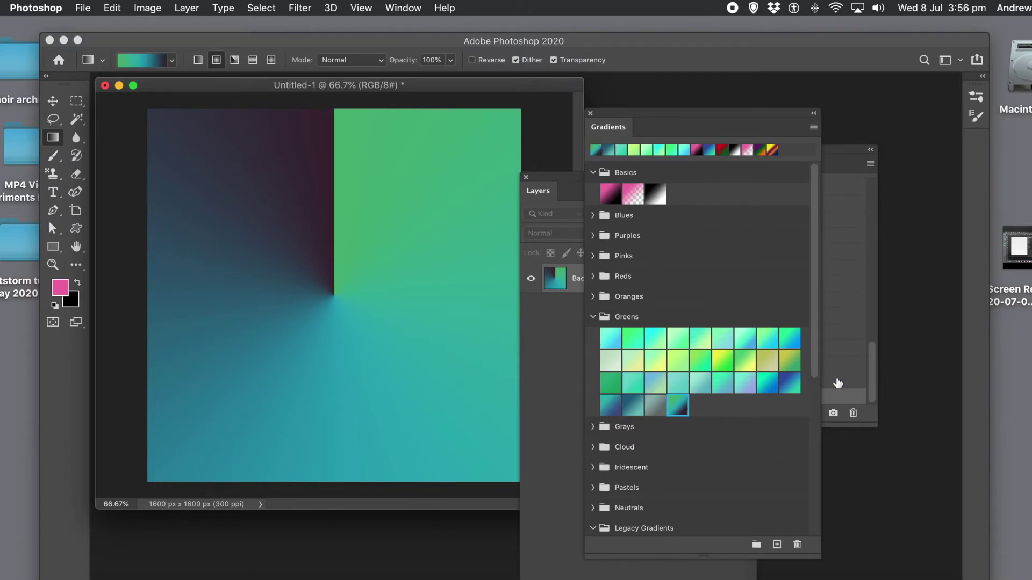
{"action": "left_click", "coordinate": [794, 385]}
{"action": "left_click", "coordinate": [793, 365]}
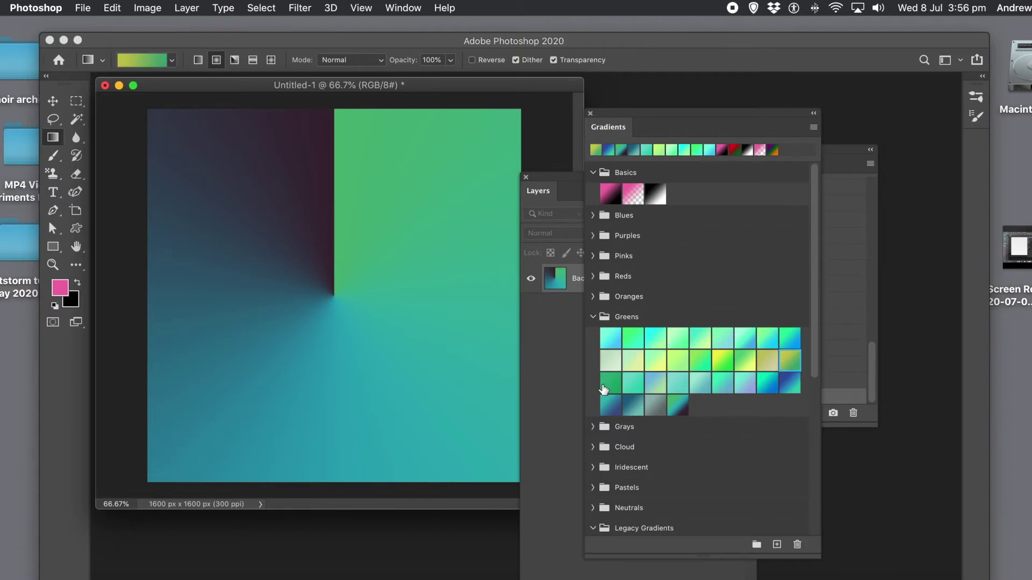
- Try the teal-to-indigo Greens preset as a fill layer and undo it, selecting the pink-to-black Basics preset instead
{"action": "left_click_drag", "start_coordinate": [612, 408], "coordinate": [370, 294]}
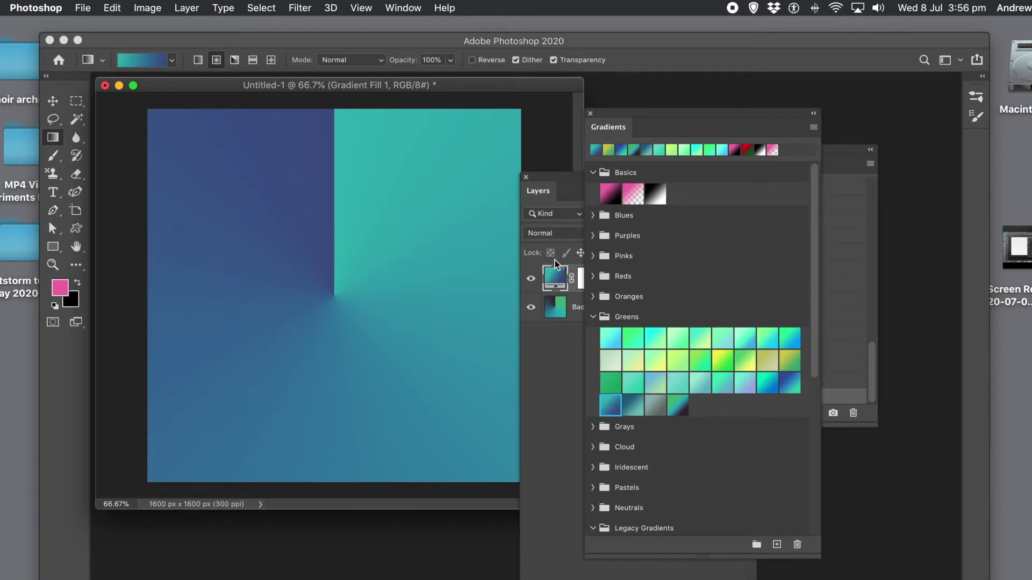
{"action": "key", "text": "BackSpace"}
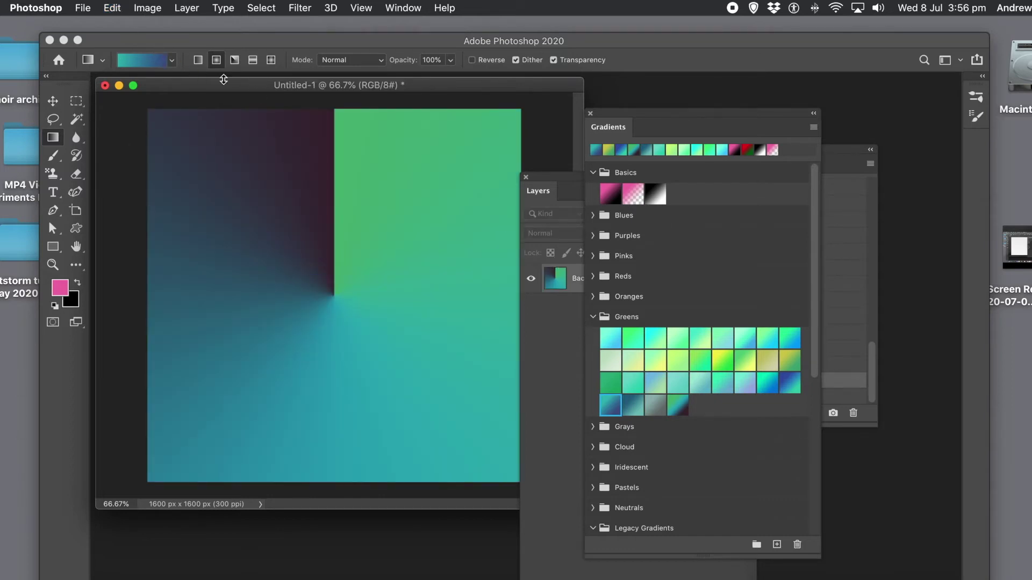
{"action": "left_click", "coordinate": [610, 195]}
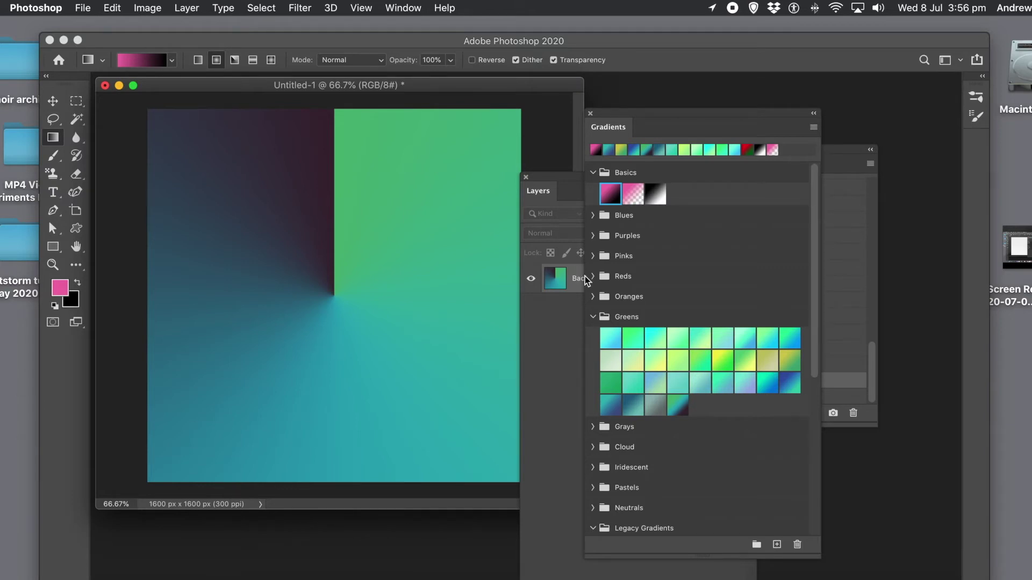
- Move the Gradients panel over the canvas edge and collapse the Greens, Basics and Legacy Gradients groups
{"action": "left_click_drag", "start_coordinate": [731, 111], "coordinate": [615, 102]}
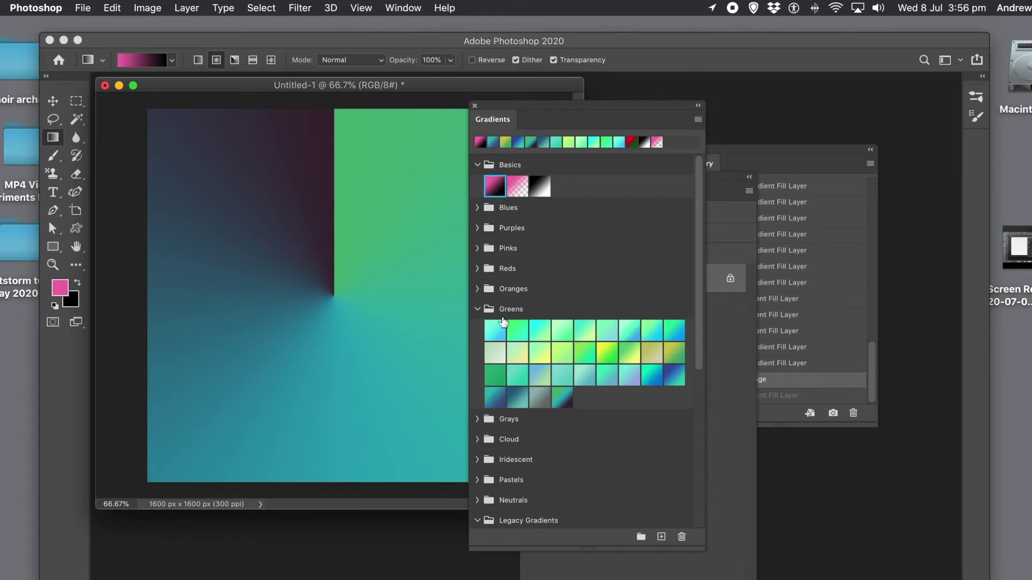
{"action": "left_click", "coordinate": [478, 310]}
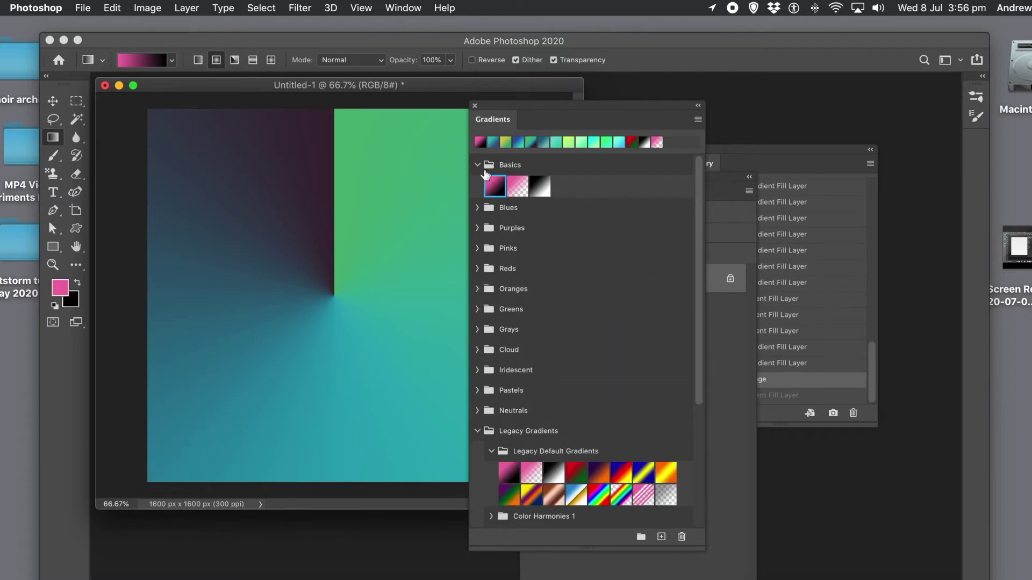
{"action": "left_click", "coordinate": [477, 166]}
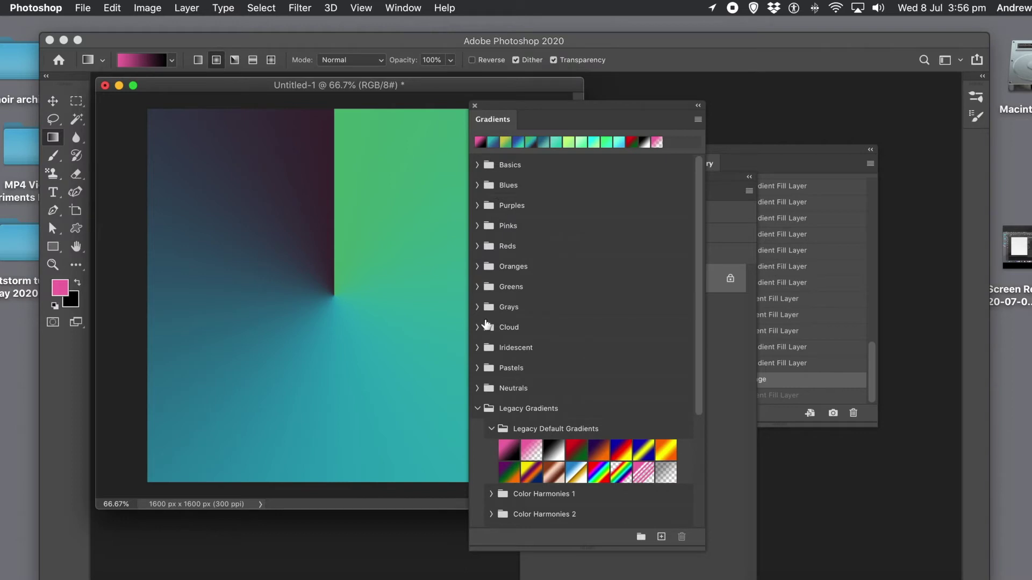
{"action": "left_click", "coordinate": [476, 409]}
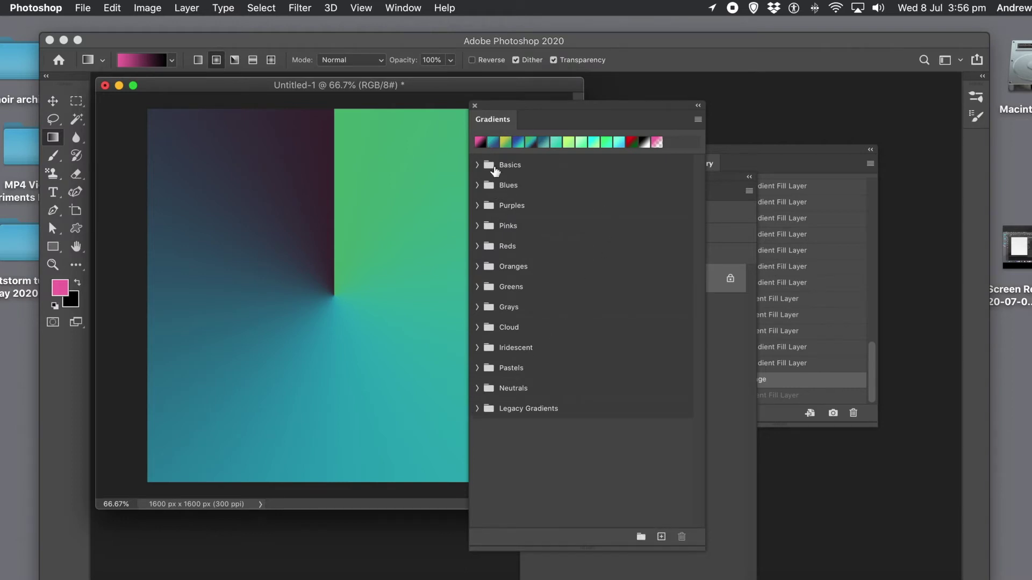
- Reorder the Basics gradient group below Blues and return it to the top of the list
{"action": "left_click", "coordinate": [511, 166]}
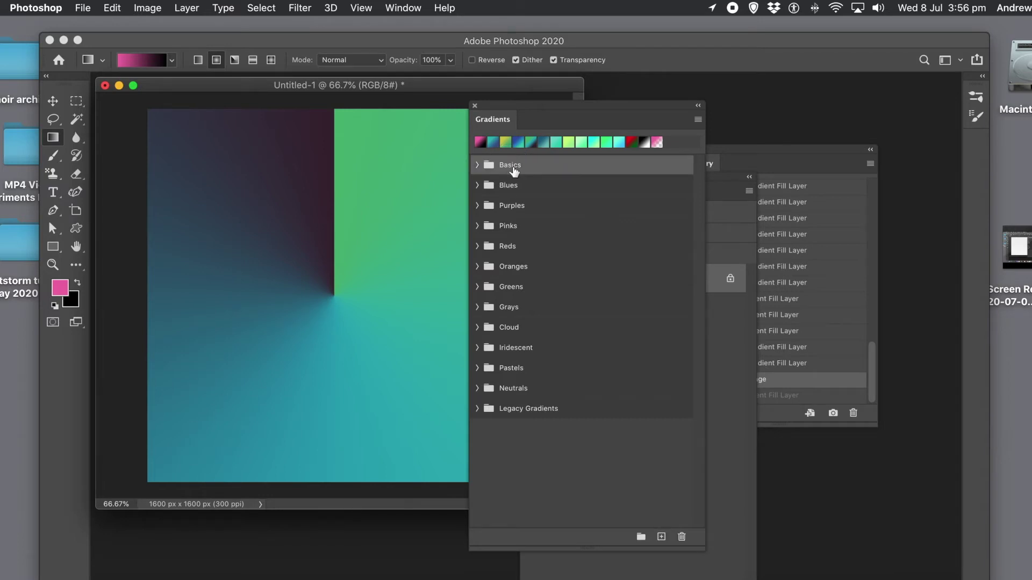
{"action": "left_click_drag", "start_coordinate": [514, 166], "coordinate": [509, 196]}
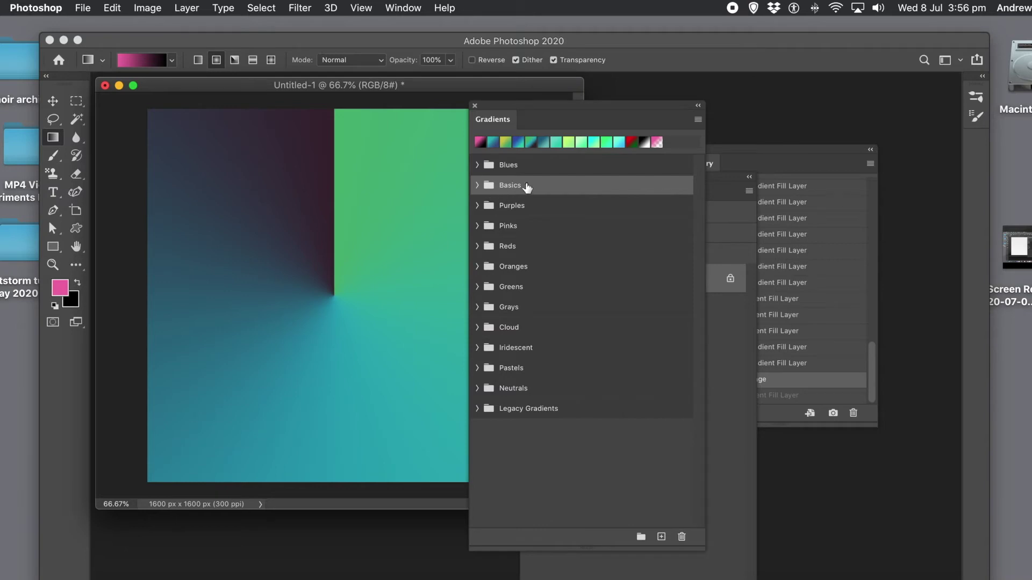
{"action": "left_click_drag", "start_coordinate": [510, 185], "coordinate": [512, 153]}
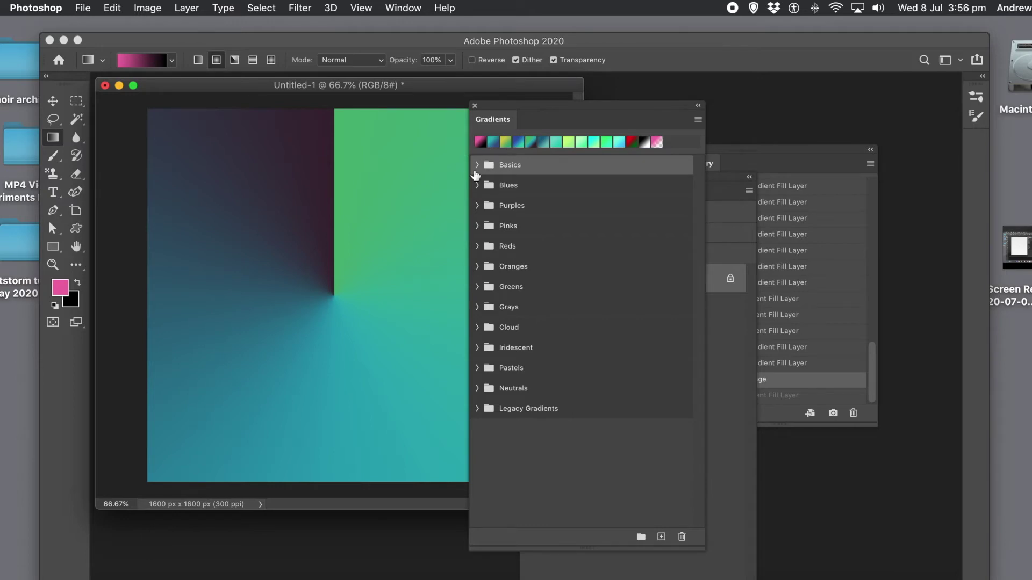
- Nest the Basics group inside the Blues group and move it back out above Blues
{"action": "left_click_drag", "start_coordinate": [509, 166], "coordinate": [513, 180]}
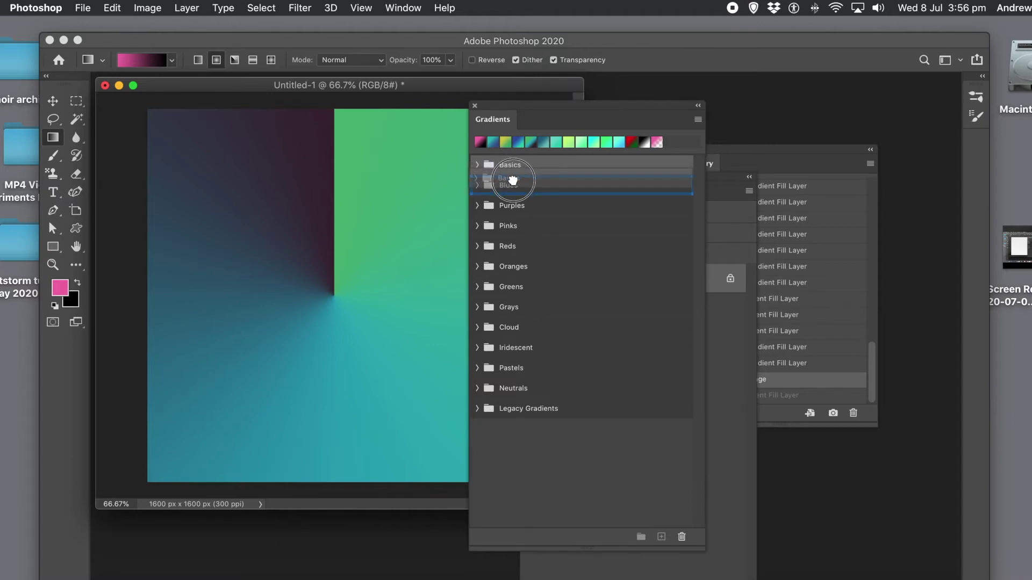
{"action": "left_click_drag", "start_coordinate": [513, 179], "coordinate": [512, 180]}
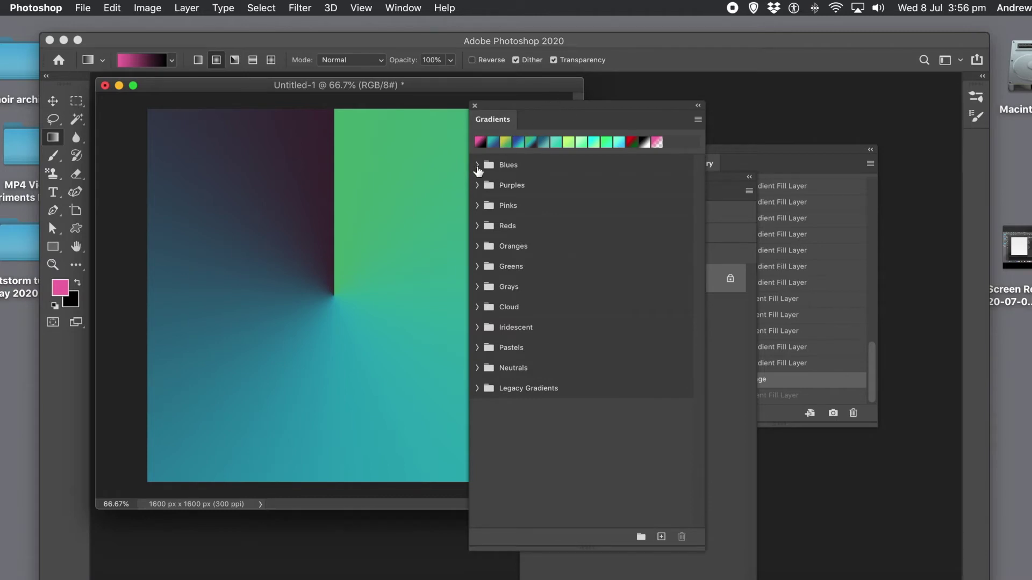
{"action": "left_click", "coordinate": [477, 165]}
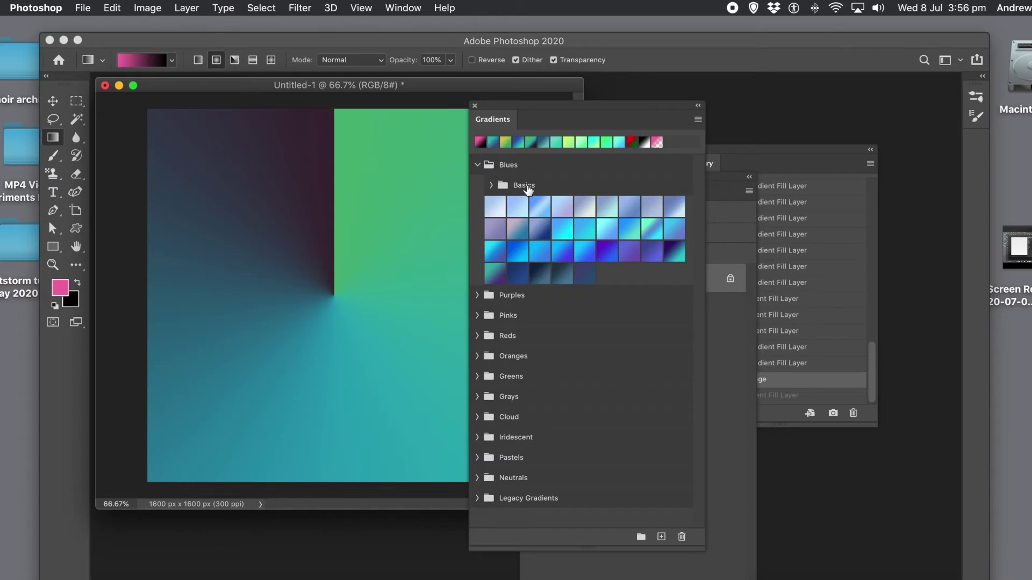
{"action": "left_click", "coordinate": [526, 185]}
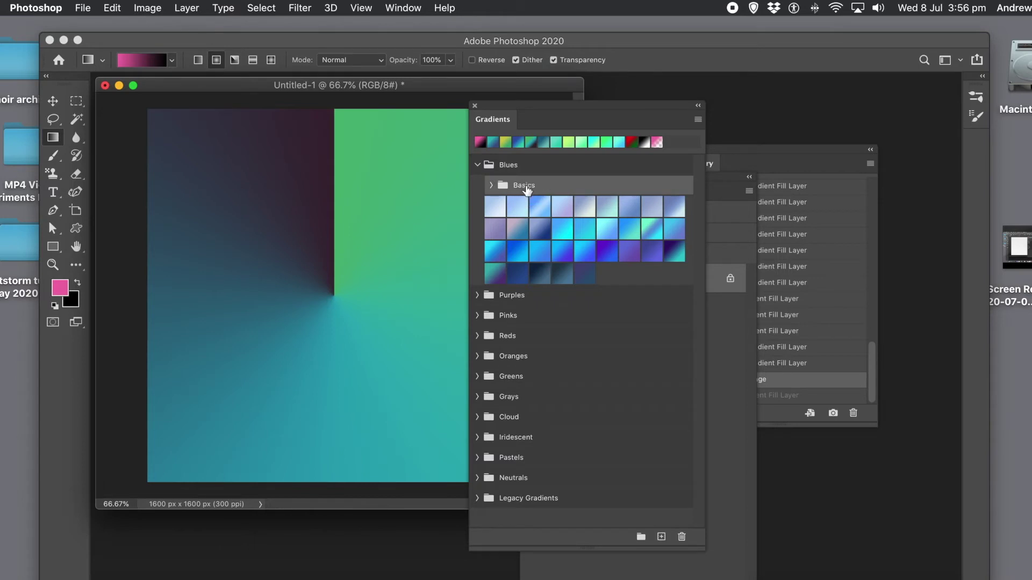
{"action": "left_click", "coordinate": [519, 185]}
{"action": "left_click_drag", "start_coordinate": [519, 185], "coordinate": [518, 157]}
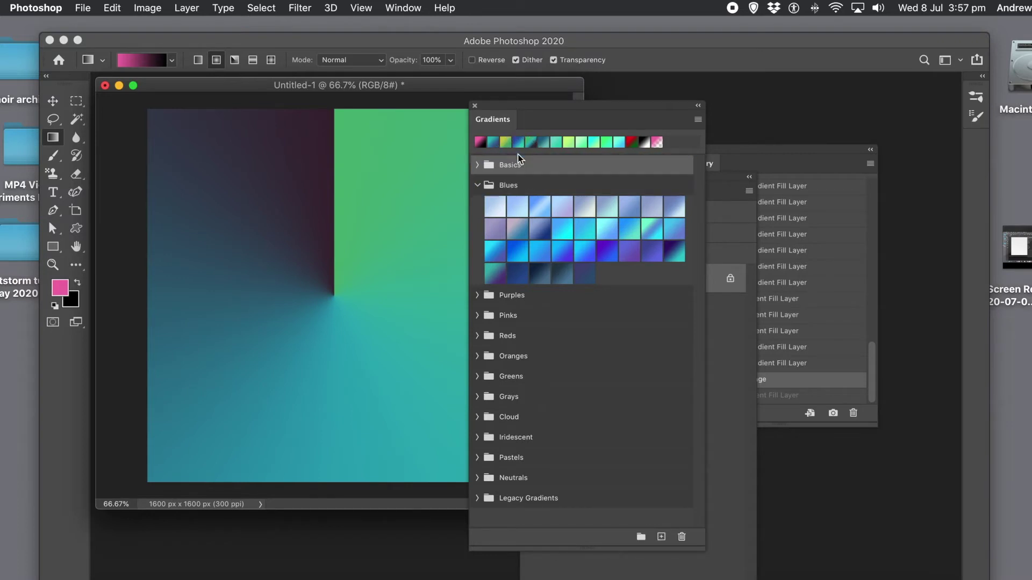
- Move the second to fourth Blues presets into the Basics group and expand Basics
{"action": "left_click", "coordinate": [478, 186]}
{"action": "left_click", "coordinate": [477, 186]}
{"action": "left_click", "coordinate": [520, 213]}
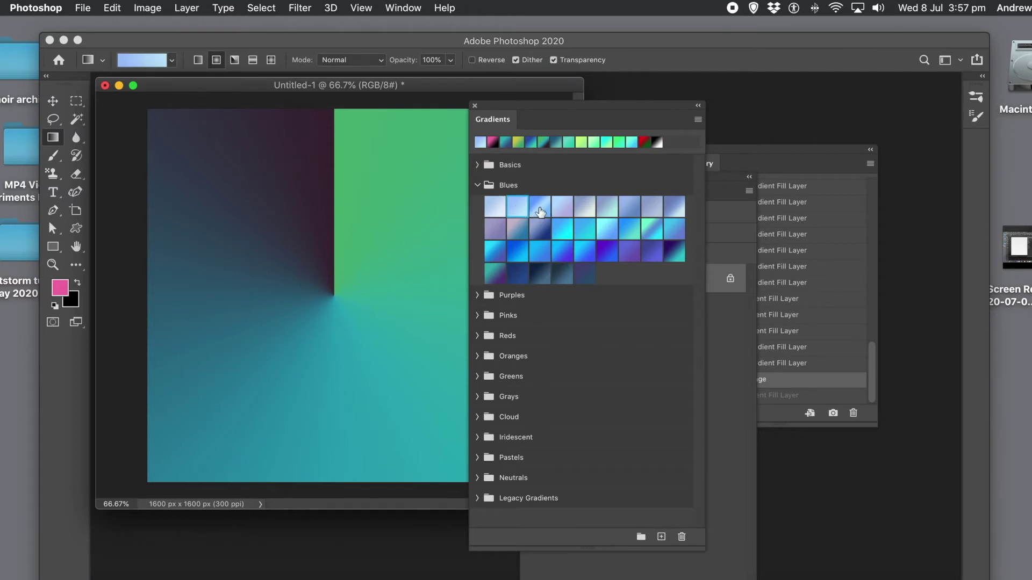
{"action": "left_click", "coordinate": [565, 210], "text": "shift"}
{"action": "left_click_drag", "start_coordinate": [562, 210], "coordinate": [524, 166]}
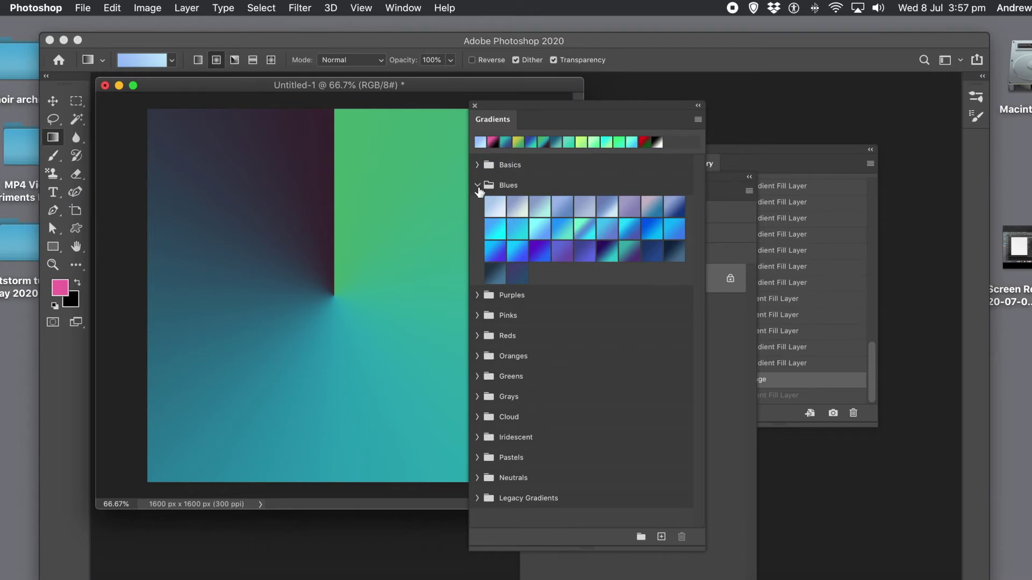
{"action": "left_click", "coordinate": [477, 165]}
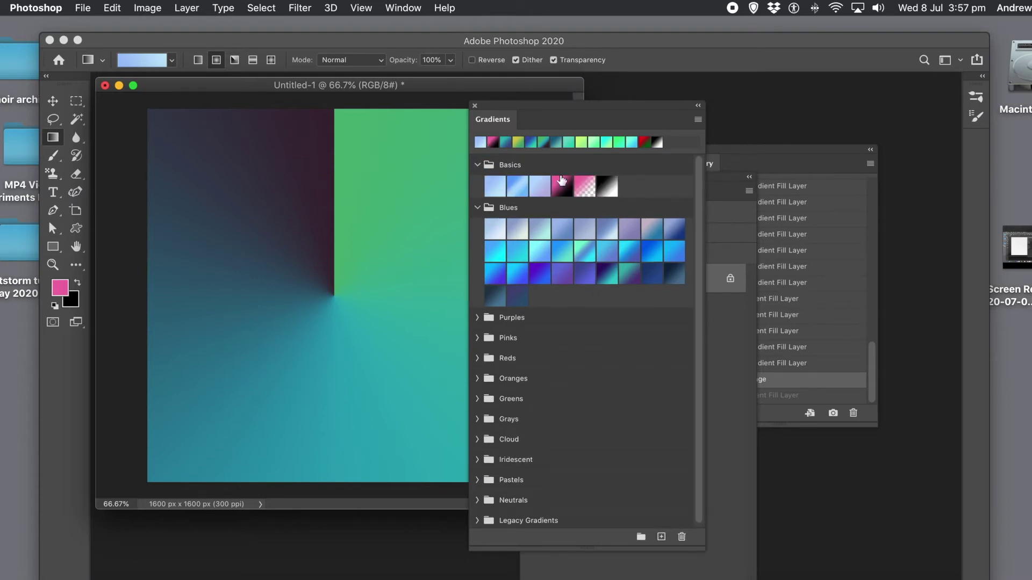
- Move the three blue presets out of the Basics group so they sit ungrouped between Basics and Blues
{"action": "left_click", "coordinate": [495, 188]}
{"action": "left_click", "coordinate": [539, 189], "text": "shift"}
{"action": "left_click_drag", "start_coordinate": [539, 187], "coordinate": [482, 200]}
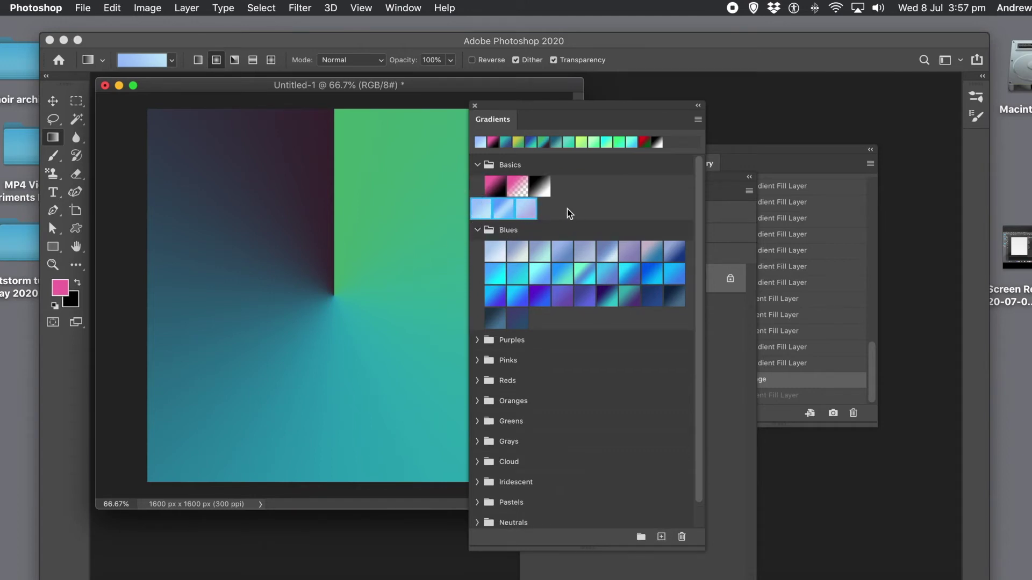
- Collapse the Blues and Basics groups and delete the three selected ungrouped blue gradient presets
{"action": "left_click", "coordinate": [479, 231]}
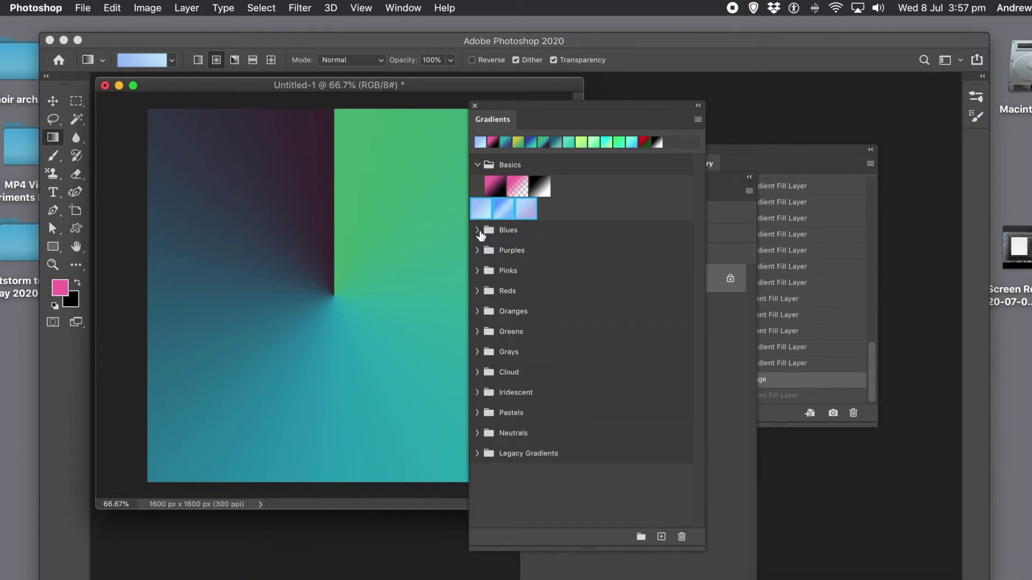
{"action": "left_click", "coordinate": [474, 168]}
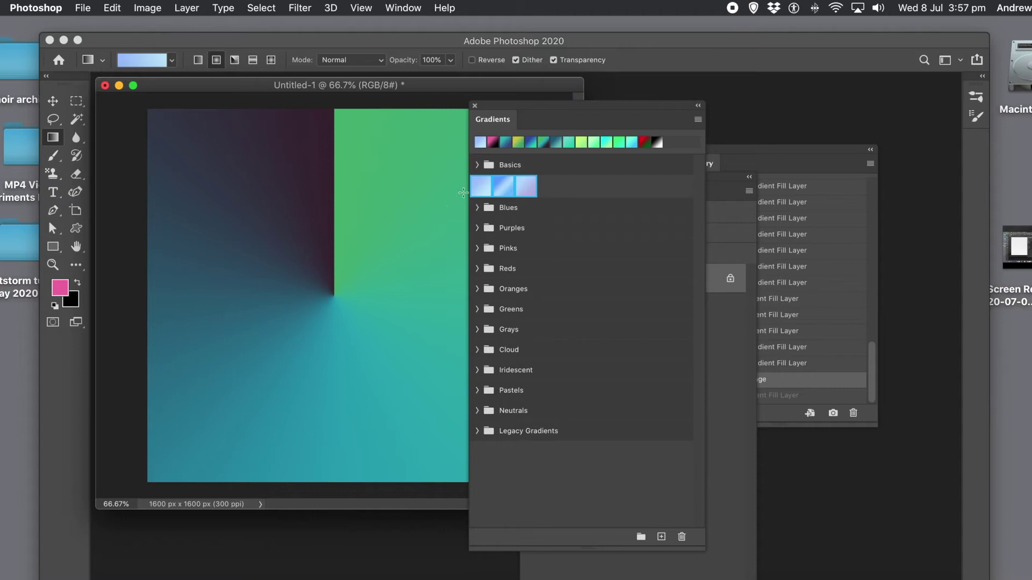
{"action": "right_click", "coordinate": [524, 192]}
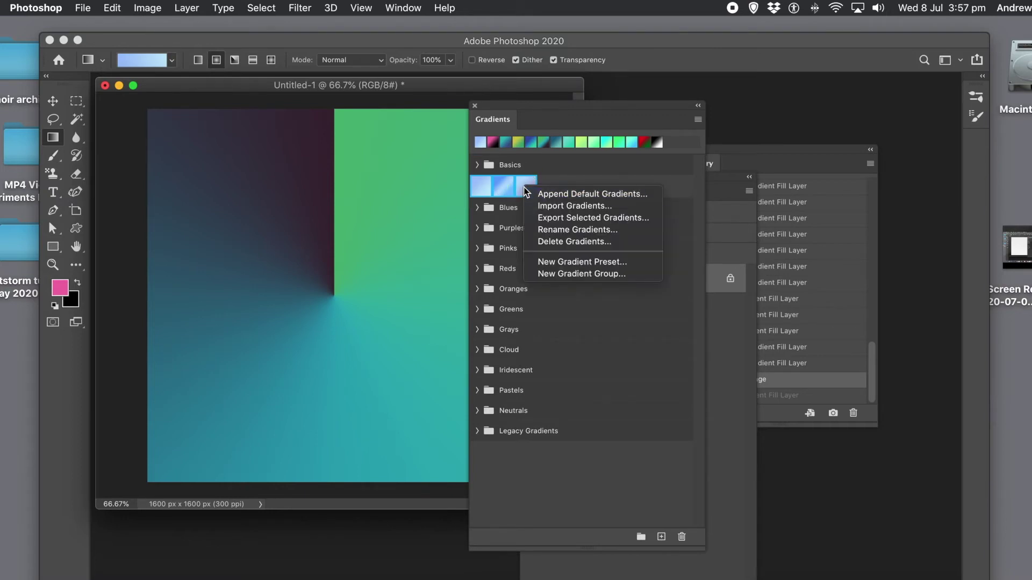
{"action": "left_click", "coordinate": [552, 242]}
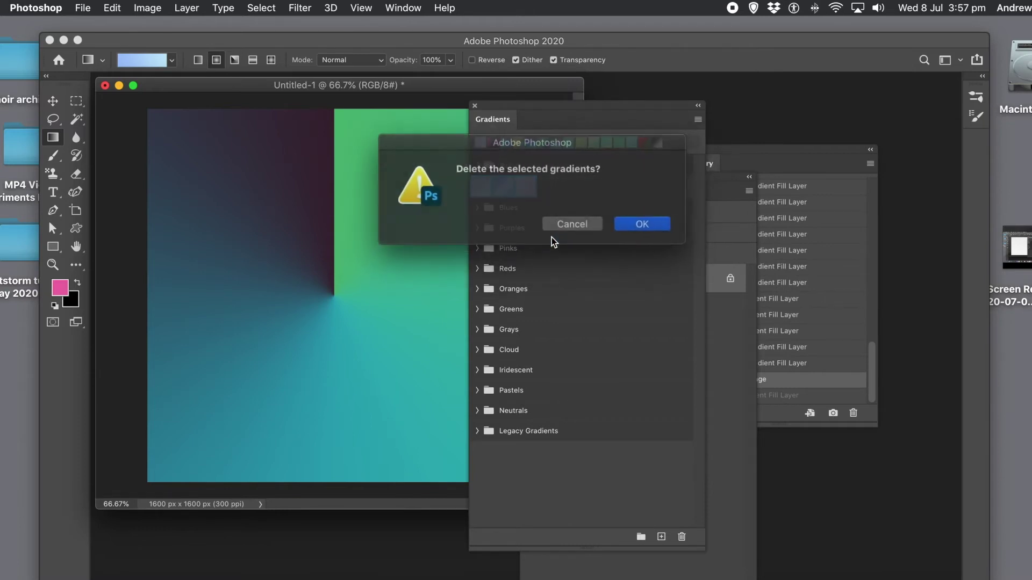
{"action": "left_click", "coordinate": [636, 223]}
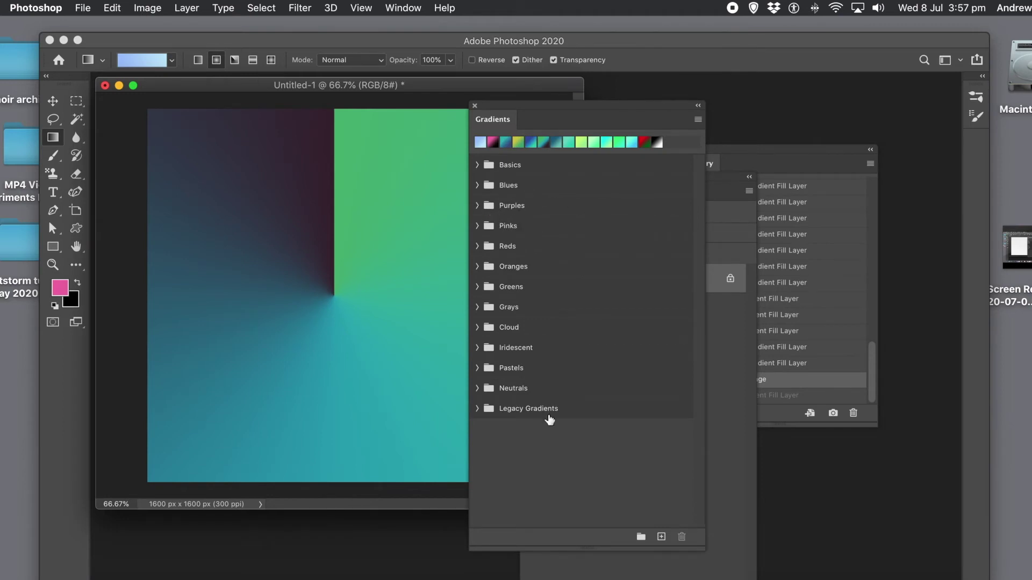
- Create a new solid gradient preset from the black-to-white gradient, keeping the name "Black, White"
{"action": "left_click", "coordinate": [697, 120]}
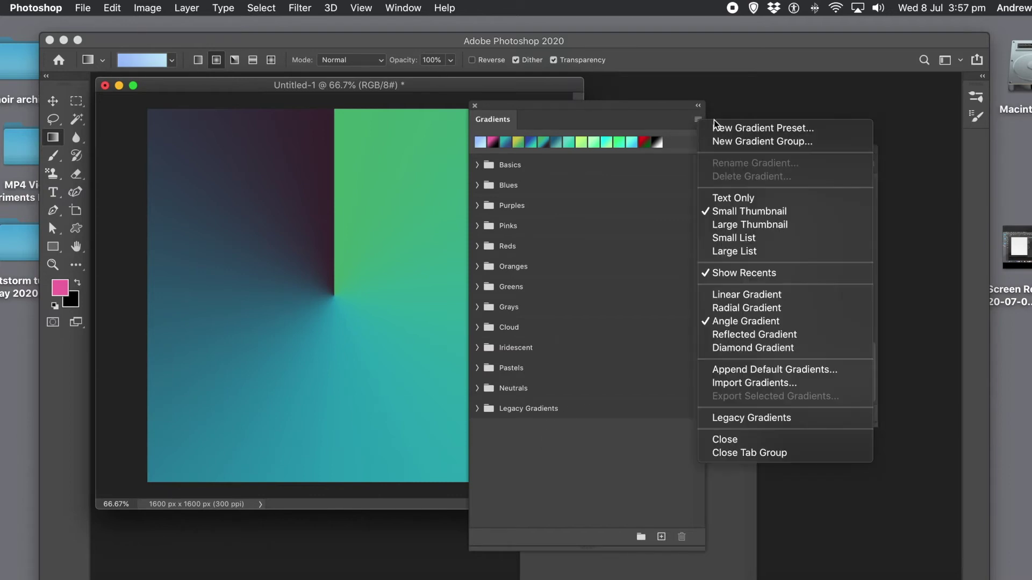
{"action": "left_click", "coordinate": [739, 130]}
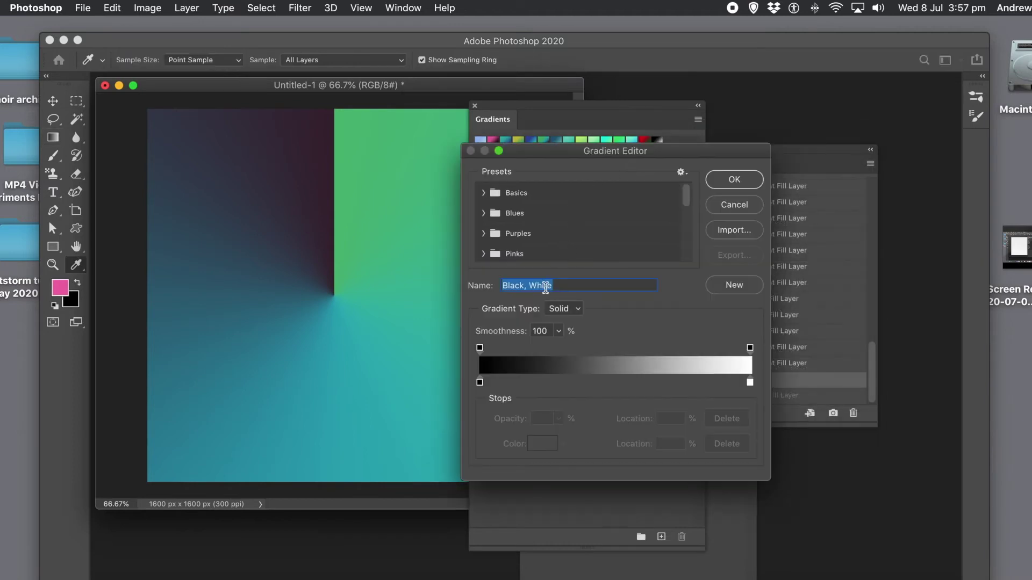
{"action": "left_click", "coordinate": [736, 288]}
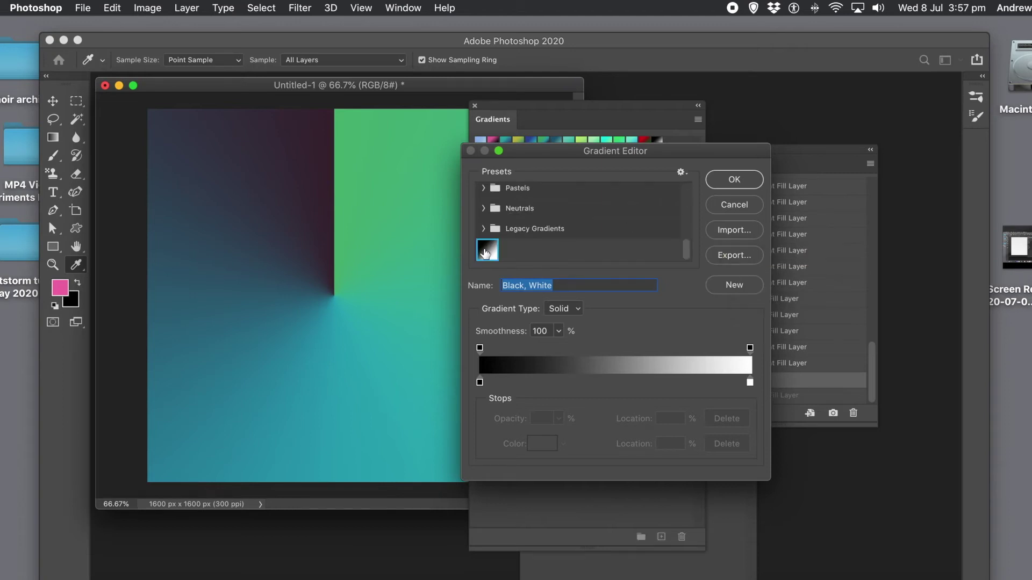
{"action": "left_click", "coordinate": [728, 180]}
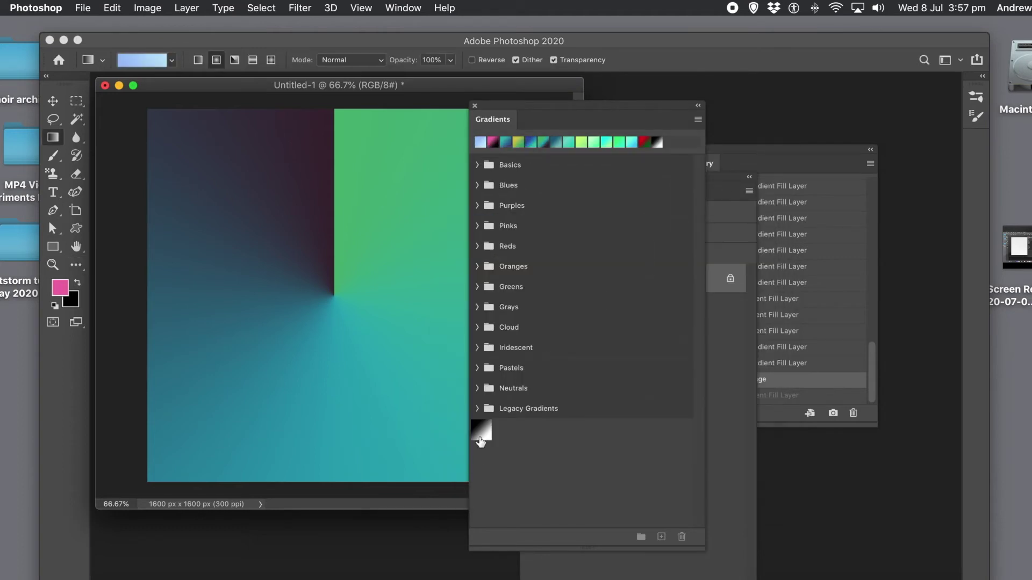
- Move the new Black, White preset into the Basics group and expand that group
{"action": "left_click", "coordinate": [490, 418]}
{"action": "left_click_drag", "start_coordinate": [490, 418], "coordinate": [515, 165]}
{"action": "left_click", "coordinate": [475, 165]}
{"action": "left_click", "coordinate": [476, 165]}
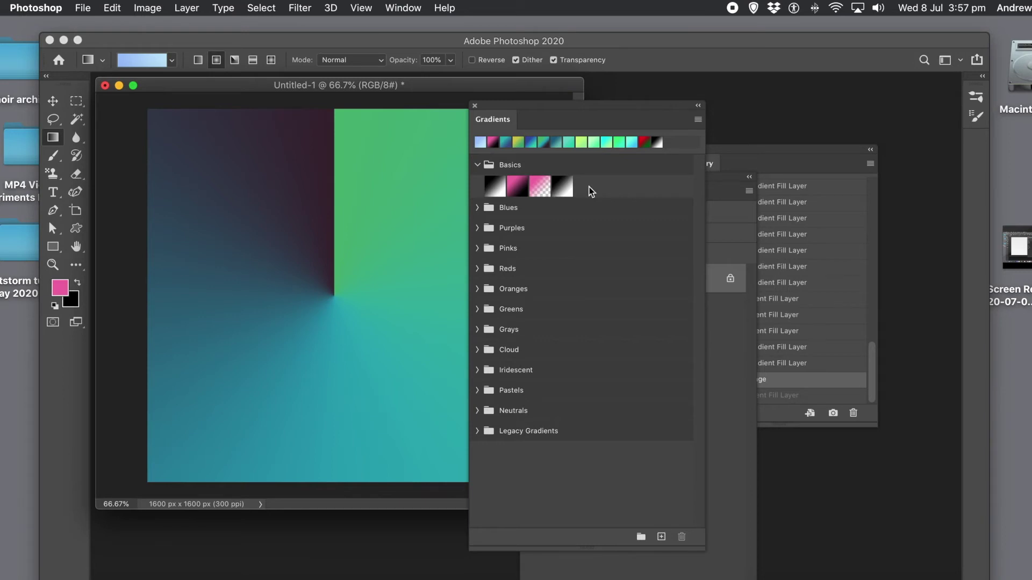
- Create a gradient group named Group 1 and move the last Neutrals preset into it
{"action": "left_click", "coordinate": [698, 119]}
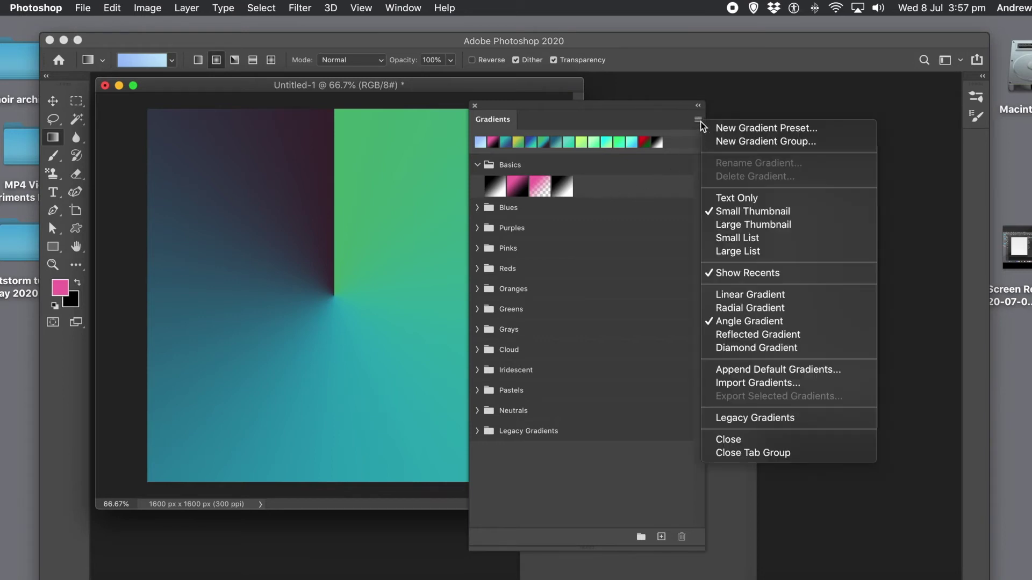
{"action": "left_click", "coordinate": [760, 142]}
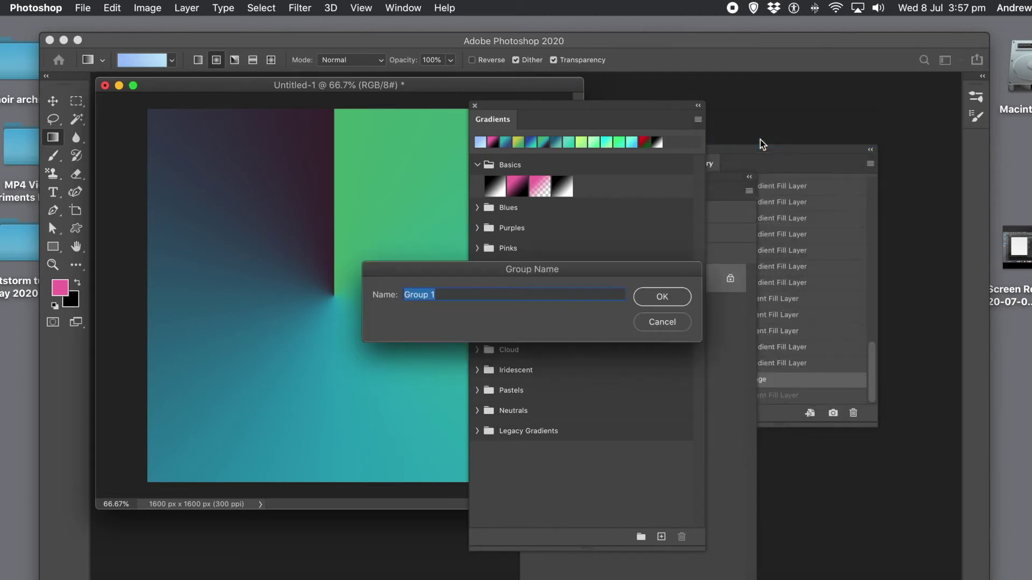
{"action": "left_click", "coordinate": [659, 299]}
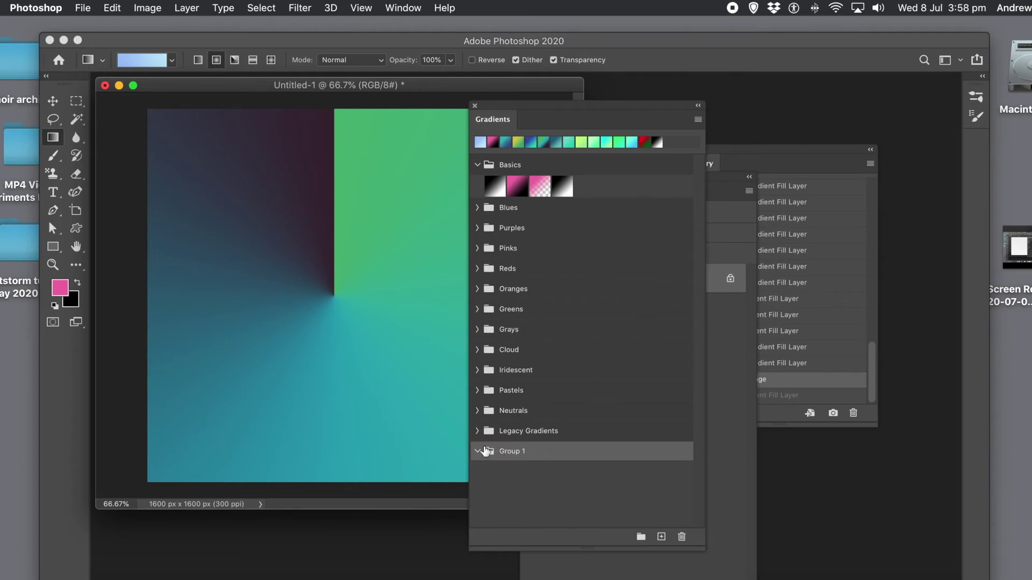
{"action": "left_click", "coordinate": [477, 411]}
{"action": "left_click_drag", "start_coordinate": [559, 440], "coordinate": [521, 478]}
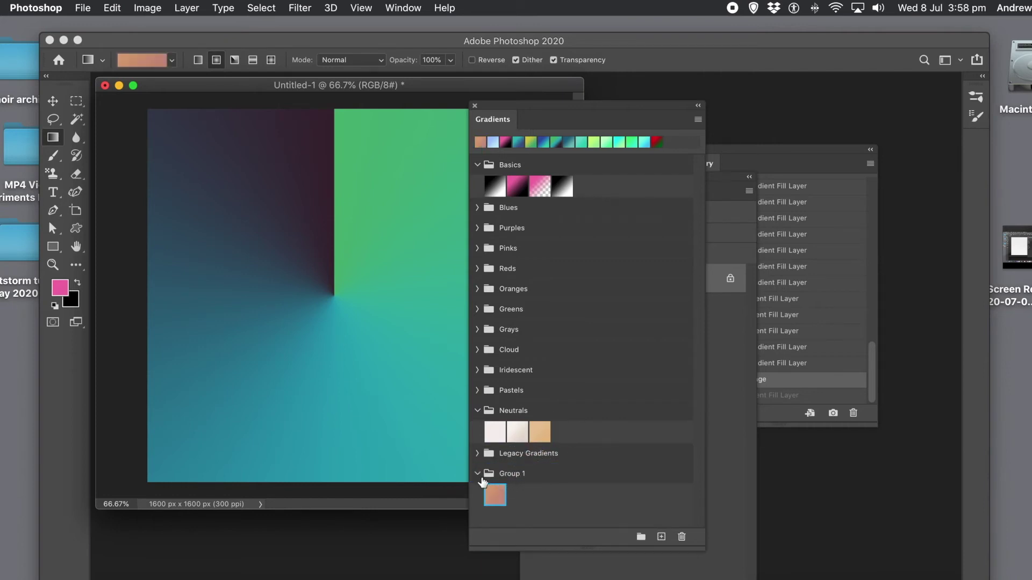
- Rename Group 1 with the owner's first name in the possessive followed by "Group"
{"action": "left_click", "coordinate": [476, 474]}
{"action": "left_click", "coordinate": [516, 476]}
{"action": "left_click", "coordinate": [475, 474]}
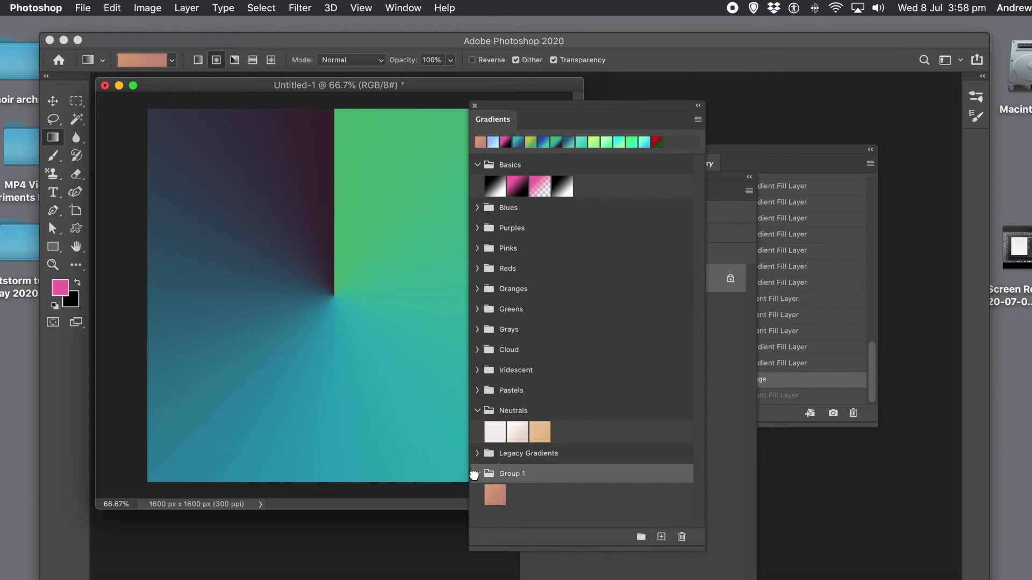
{"action": "right_click", "coordinate": [507, 475]}
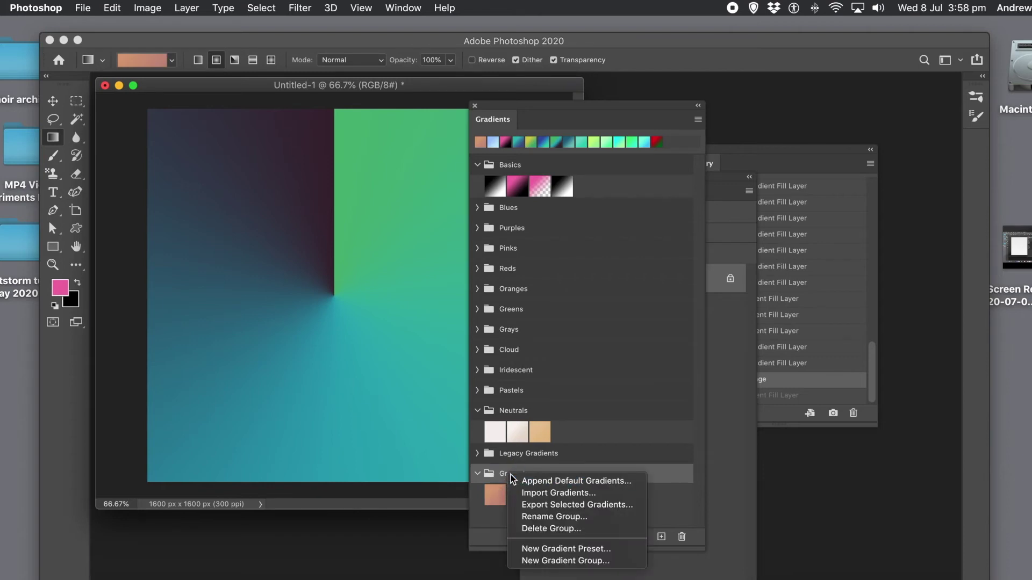
{"action": "left_click", "coordinate": [554, 518]}
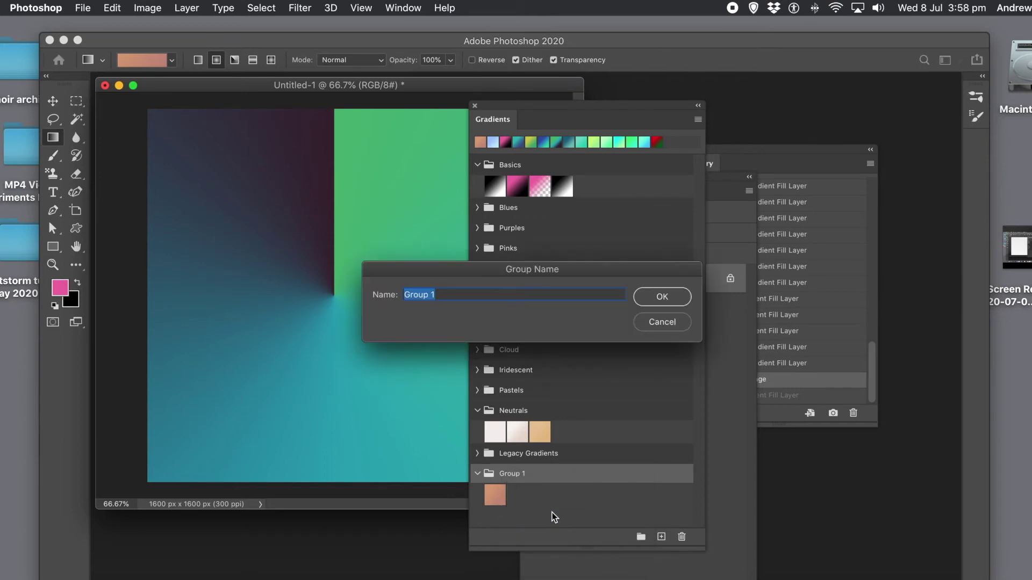
{"action": "type", "text": "Andrew's"}
{"action": "left_click", "coordinate": [675, 297]}
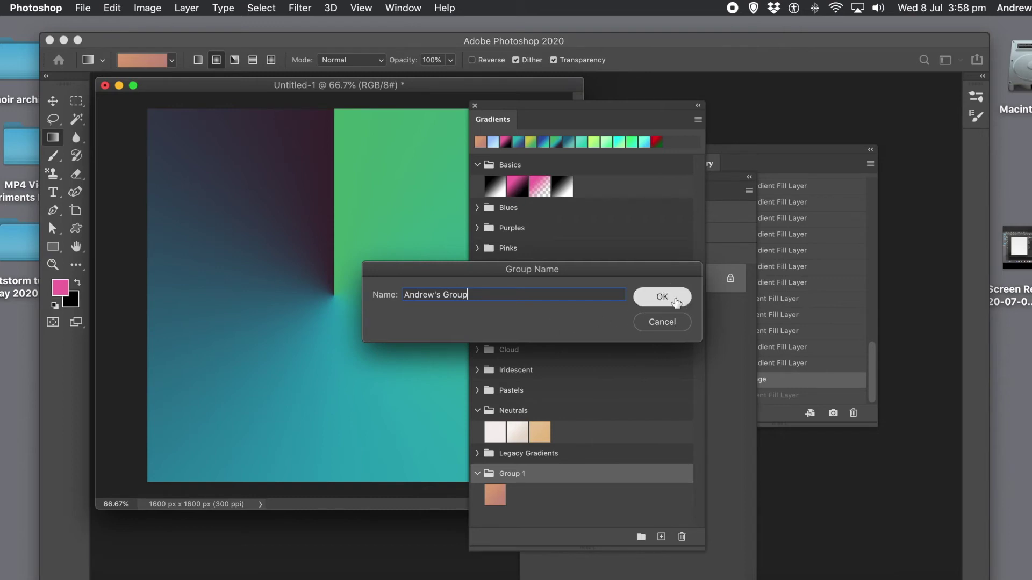
- Try the large thumbnail and text-only views for the gradient presets and return to small thumbnails
{"action": "left_click", "coordinate": [697, 121]}
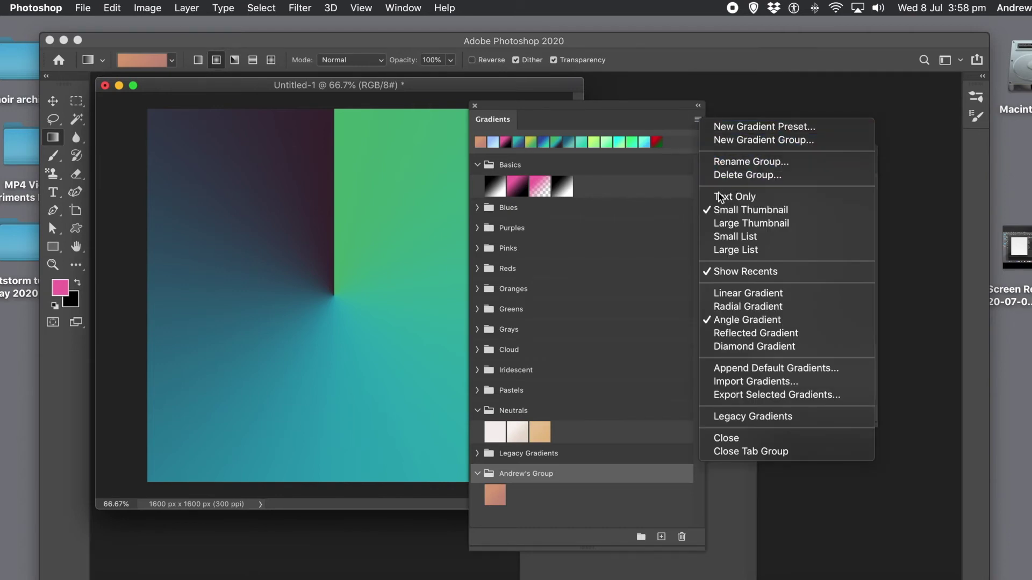
{"action": "left_click", "coordinate": [739, 223]}
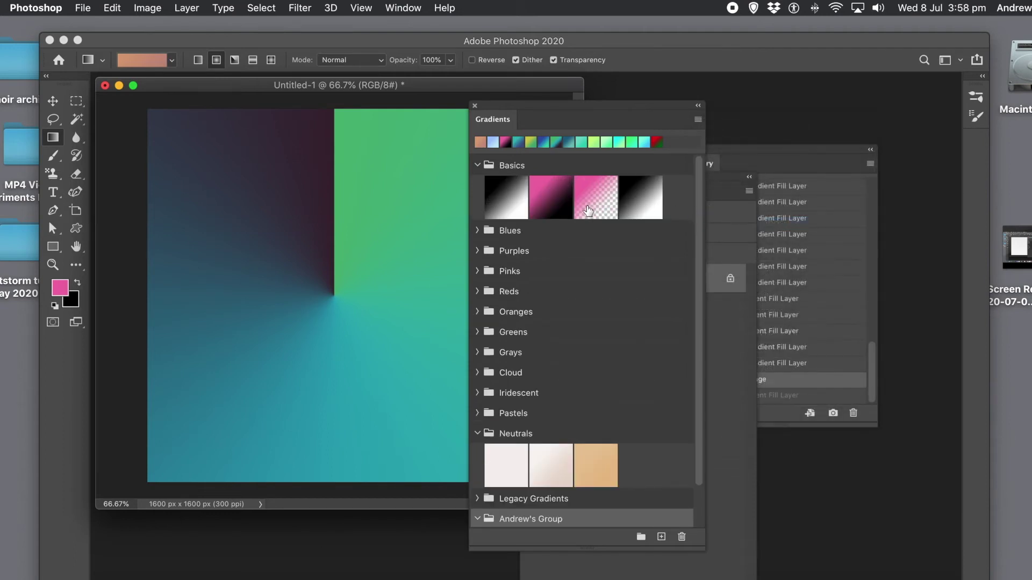
{"action": "left_click", "coordinate": [698, 120]}
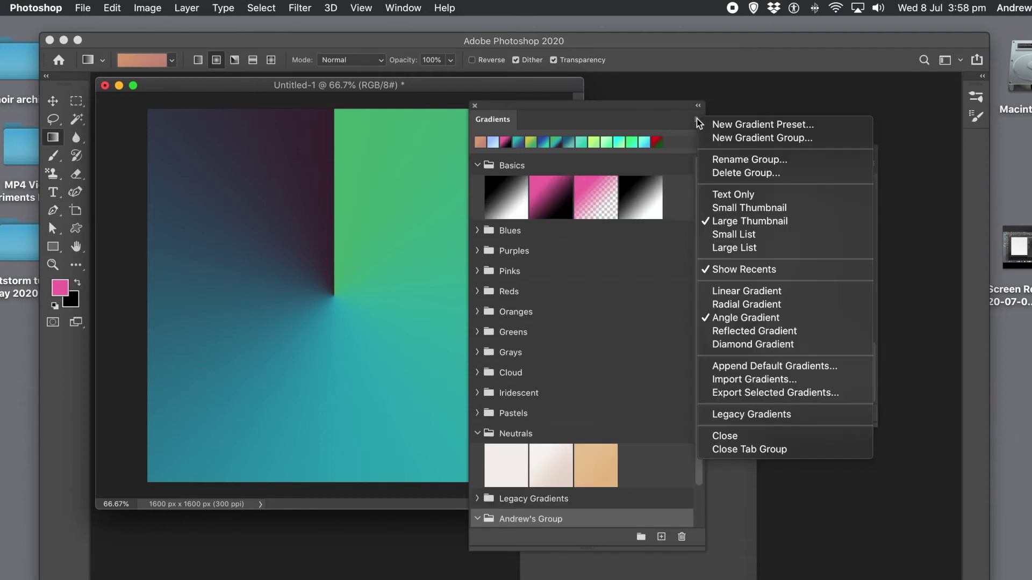
{"action": "left_click", "coordinate": [724, 194]}
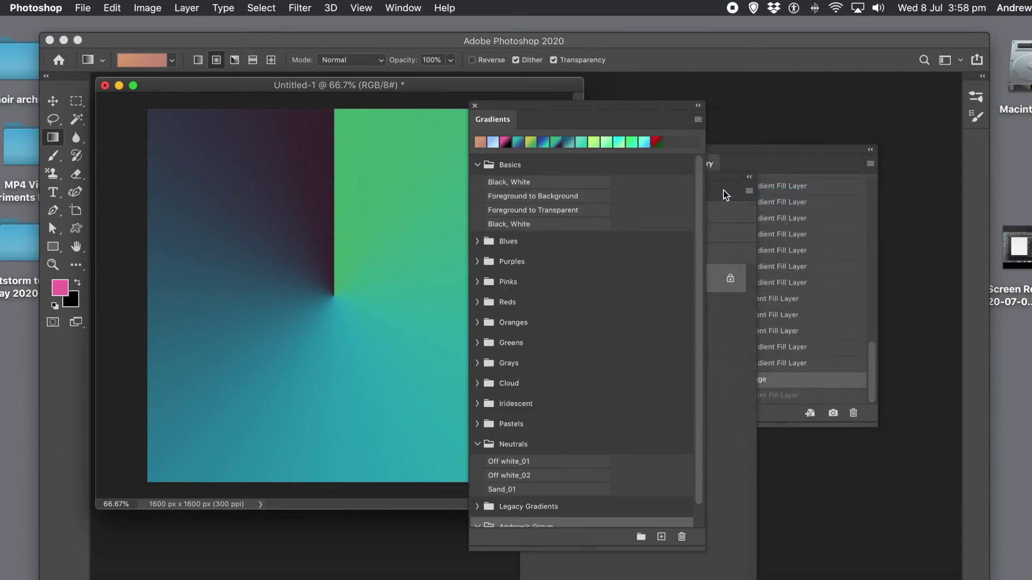
{"action": "left_click", "coordinate": [697, 121]}
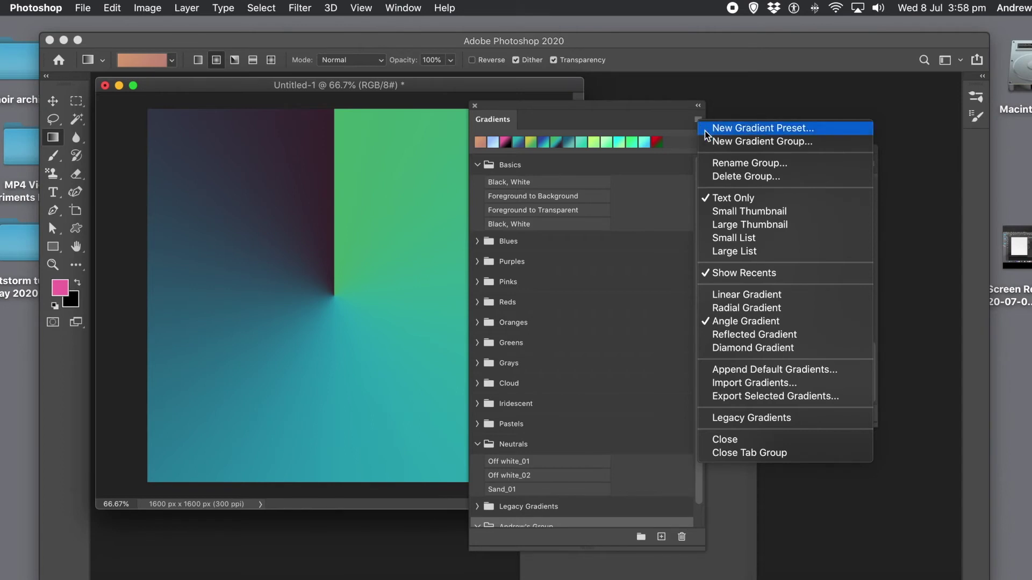
{"action": "left_click", "coordinate": [720, 213]}
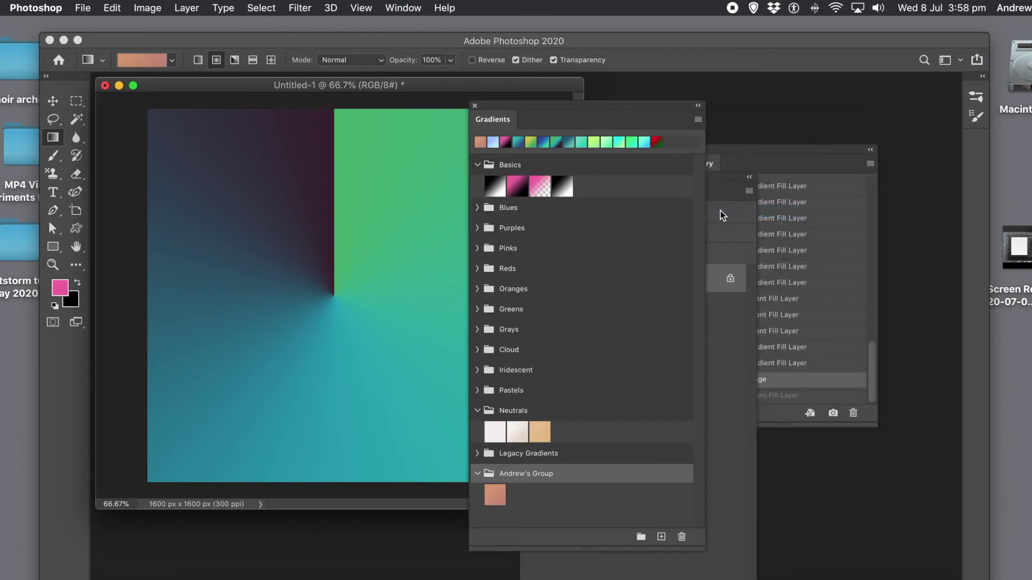
- Hide the row of recently used gradients and show it again
{"action": "left_click", "coordinate": [696, 121]}
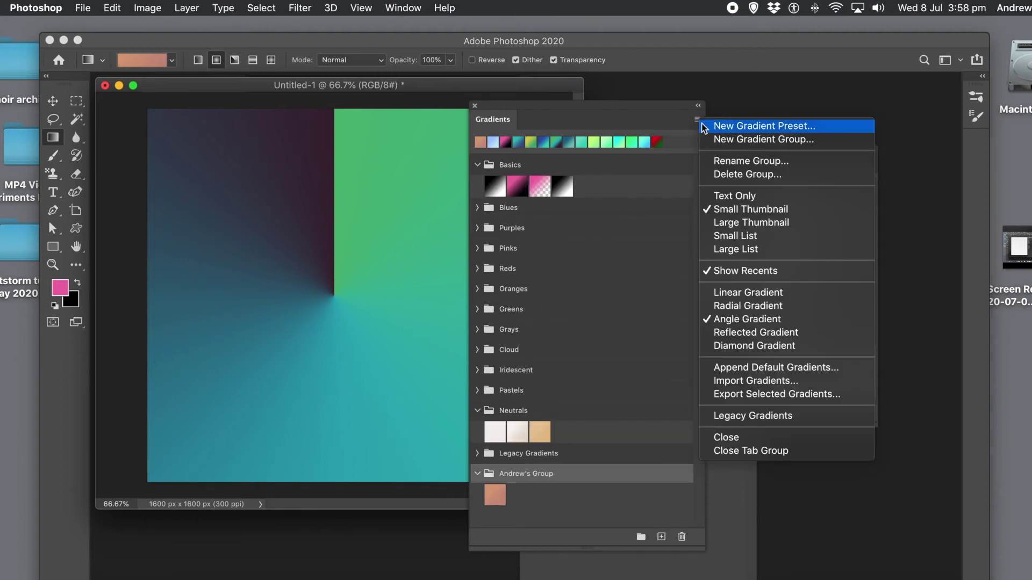
{"action": "left_click", "coordinate": [731, 272]}
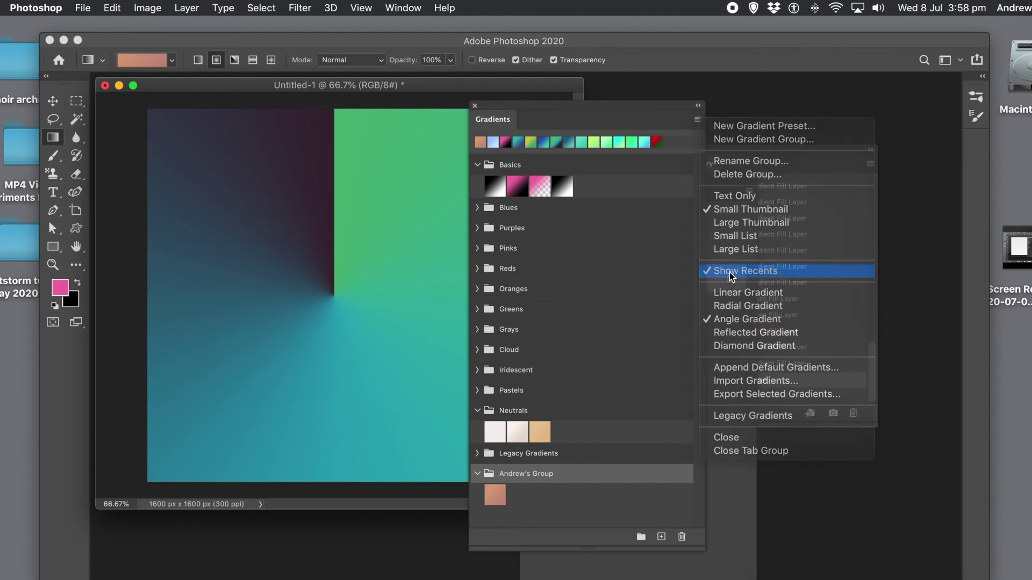
{"action": "left_click", "coordinate": [694, 120]}
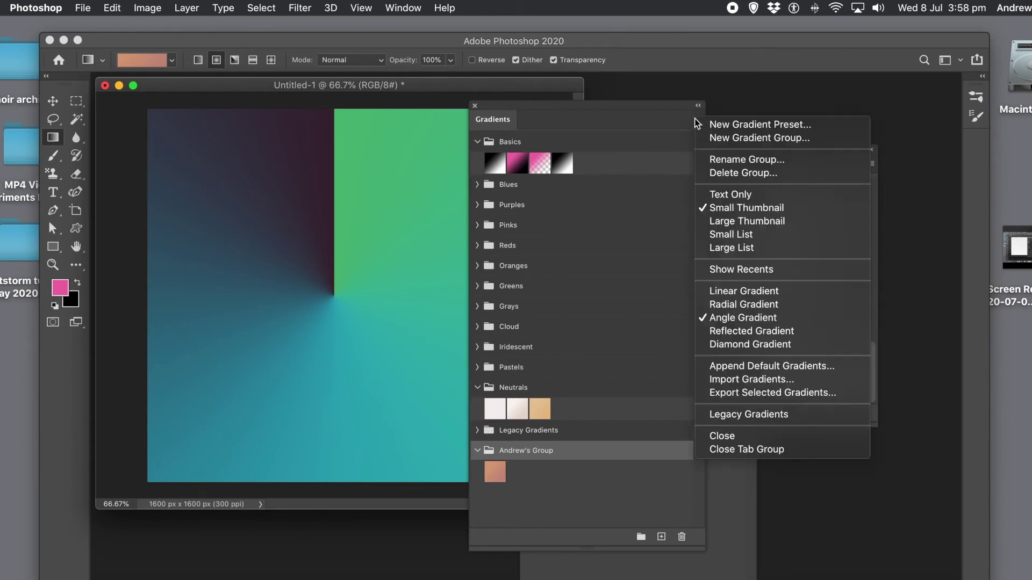
{"action": "left_click", "coordinate": [707, 267]}
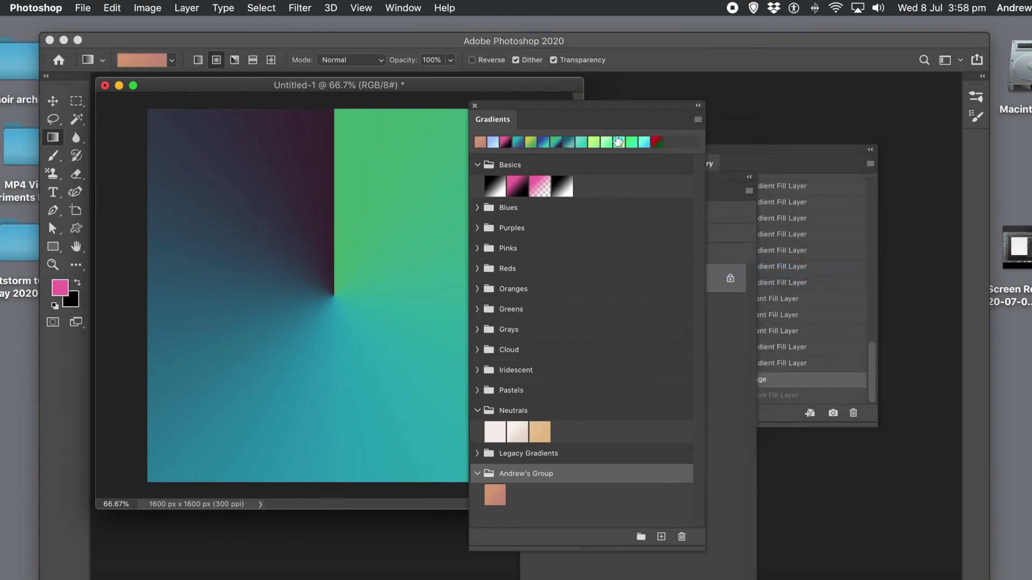
- Try several recently used gradients in turn, finishing with the red-to-green gradient as the active one
{"action": "left_click", "coordinate": [501, 142]}
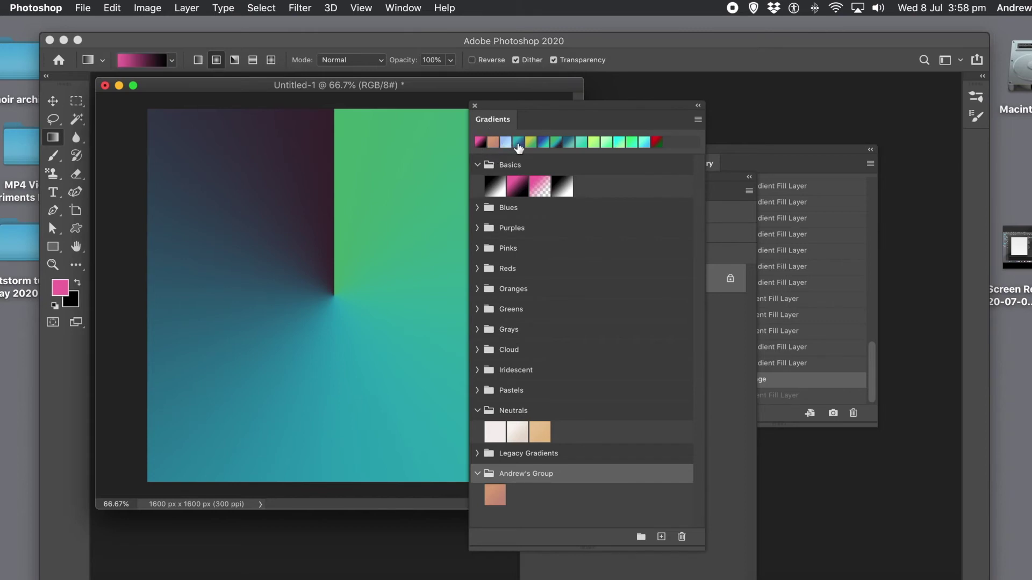
{"action": "left_click", "coordinate": [511, 143]}
{"action": "left_click", "coordinate": [507, 143]}
{"action": "left_click", "coordinate": [519, 143]}
{"action": "left_click", "coordinate": [570, 144]}
{"action": "left_click", "coordinate": [605, 144]}
{"action": "left_click", "coordinate": [656, 142]}
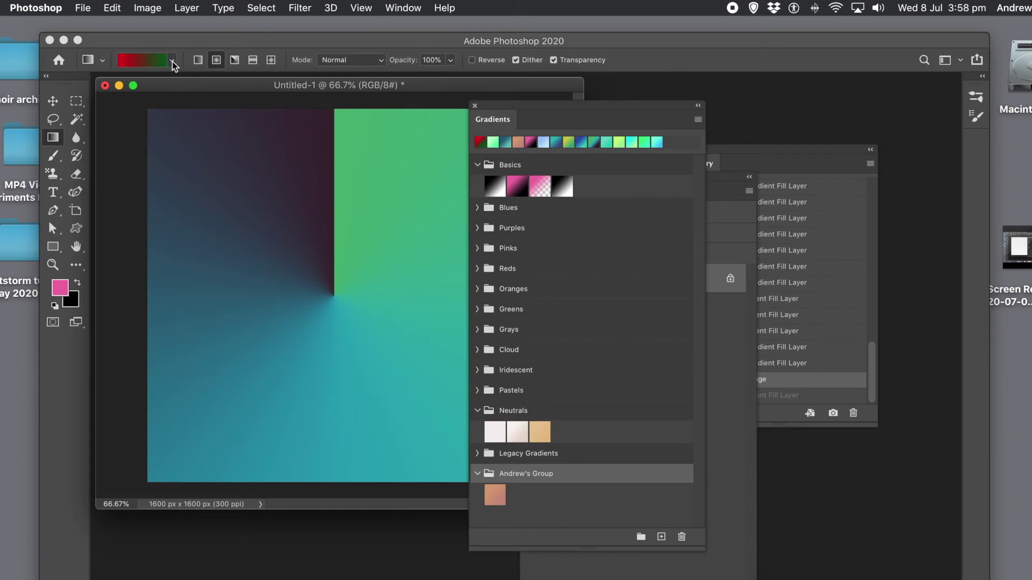
- Paint the red-to-green gradient radially from the canvas's upper left, and again from its upper middle toward the lower left
{"action": "left_click", "coordinate": [52, 139]}
{"action": "left_click_drag", "start_coordinate": [230, 169], "coordinate": [403, 240]}
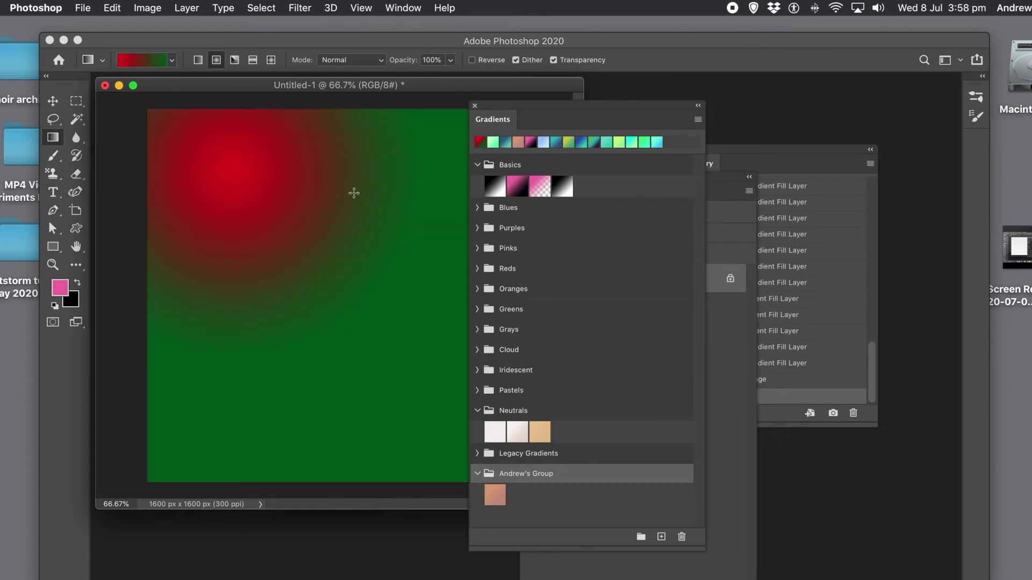
{"action": "left_click_drag", "start_coordinate": [377, 182], "coordinate": [280, 287]}
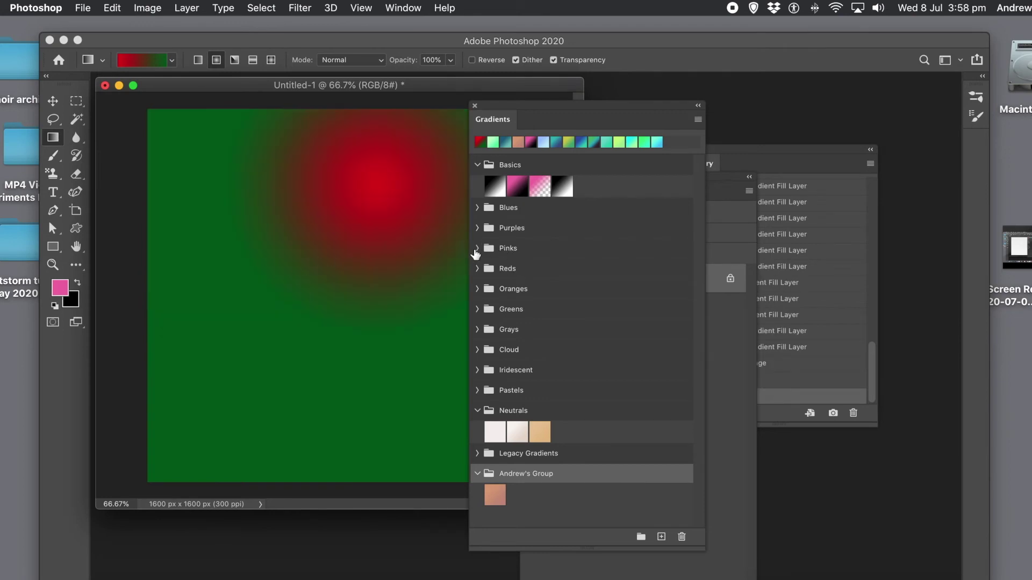
- Choose the second preset in the second row of the Pinks group and paint it radially from the canvas's upper middle
{"action": "left_click", "coordinate": [477, 249]}
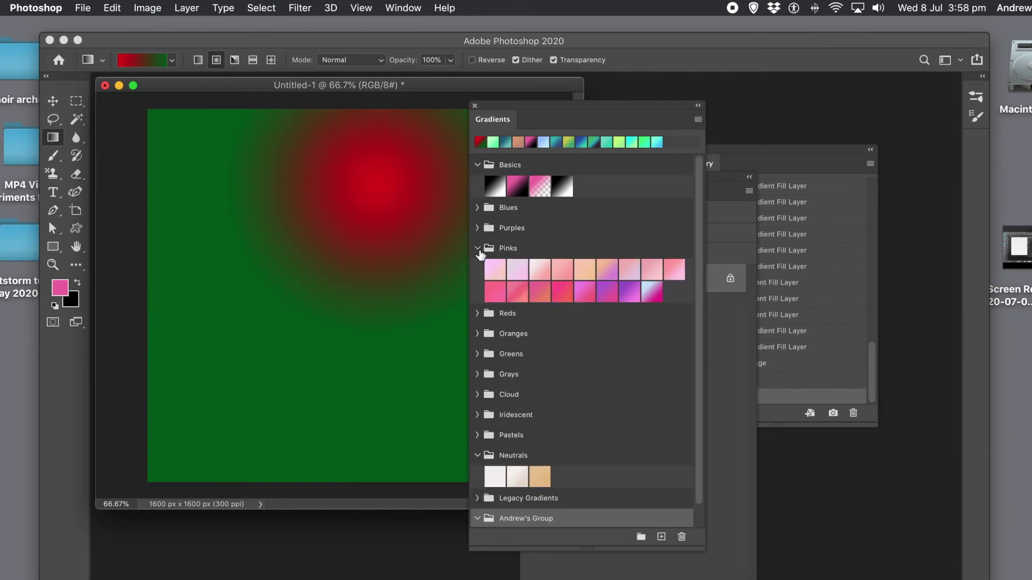
{"action": "left_click", "coordinate": [517, 294]}
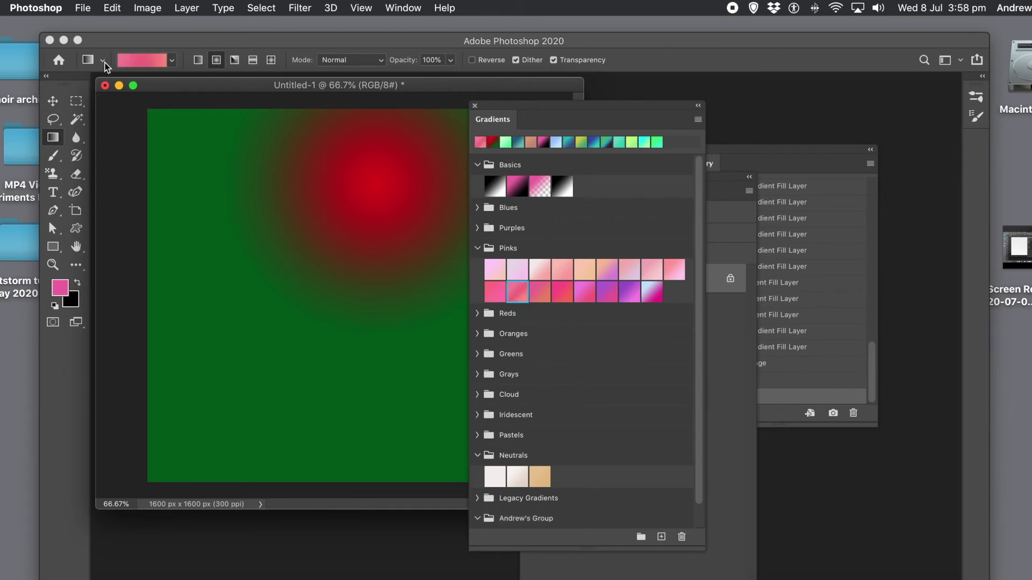
{"action": "left_click_drag", "start_coordinate": [295, 178], "coordinate": [394, 271]}
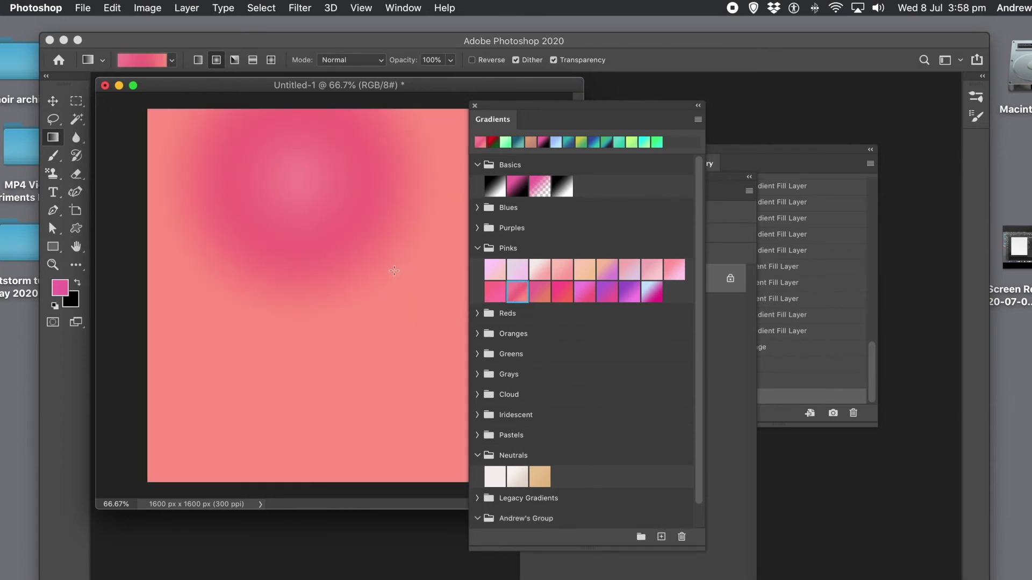
- Paint the active pink gradient radially from the canvas's upper right toward its centre, and collapse the Pinks group
{"action": "left_click_drag", "start_coordinate": [409, 225], "coordinate": [288, 298]}
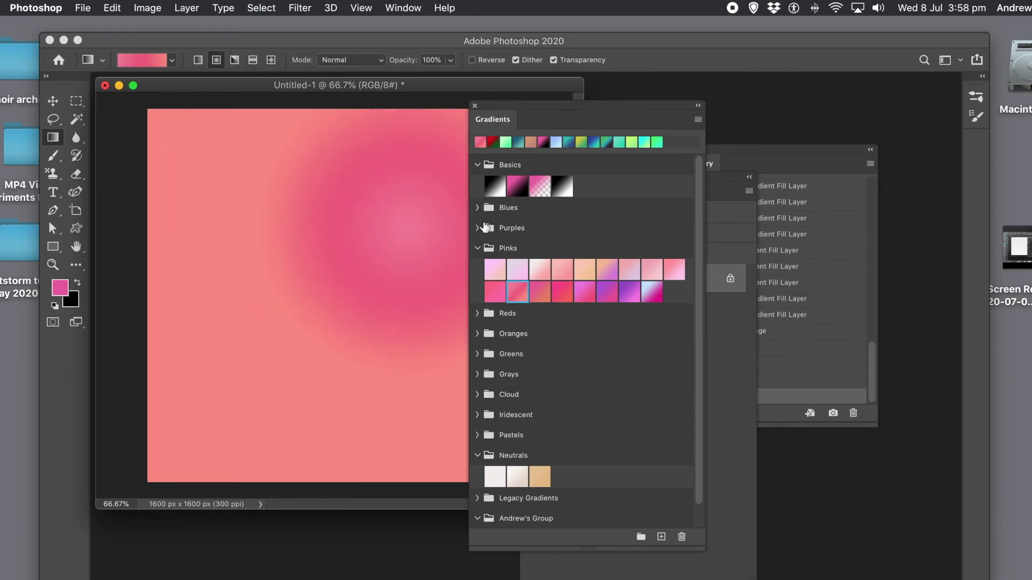
{"action": "left_click", "coordinate": [477, 247]}
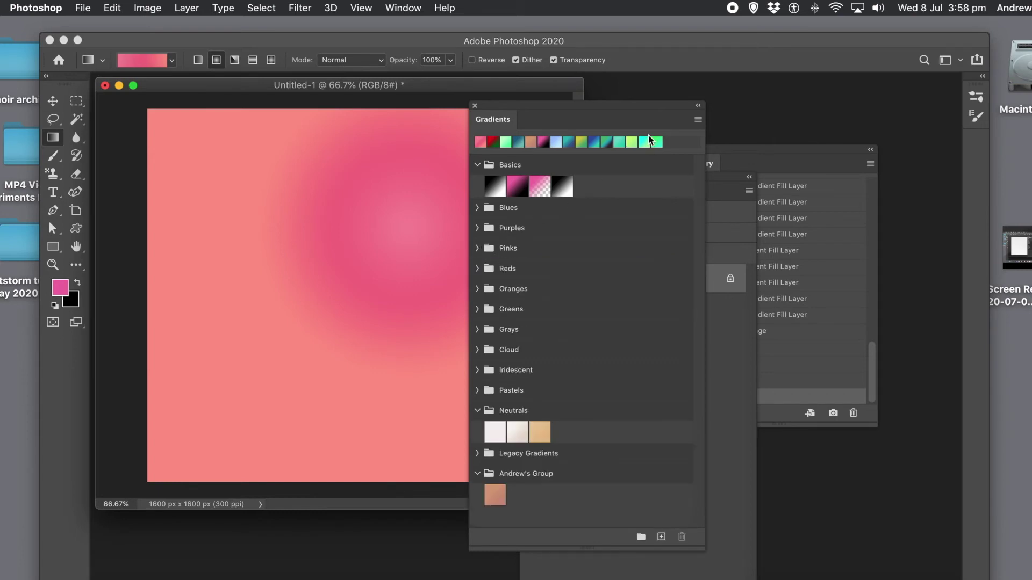
- Import the gradient file GX2_Add300Random_06.grd from the Gradients Bundle folder in the graphicxtras products folder
{"action": "left_click", "coordinate": [697, 121]}
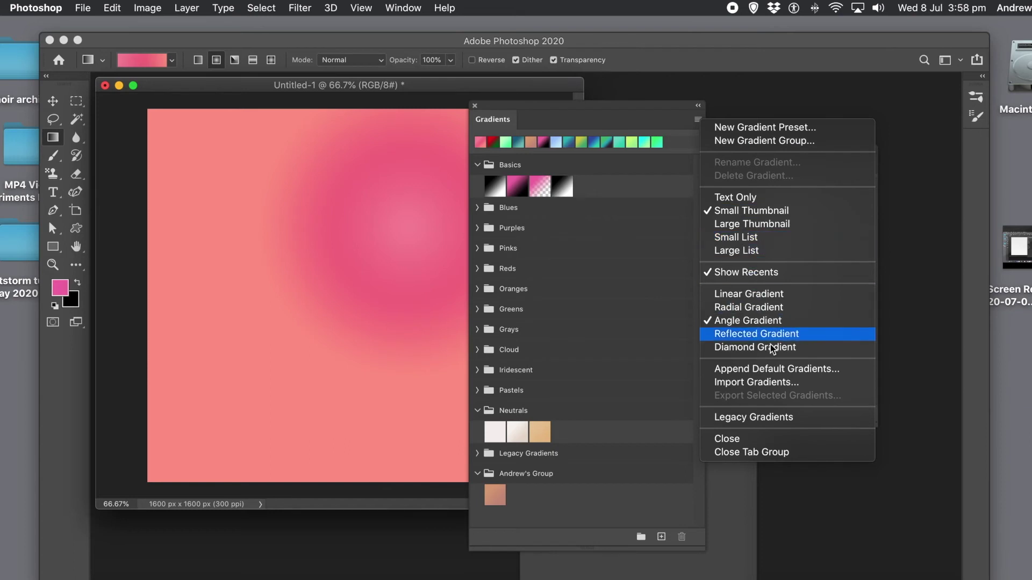
{"action": "left_click", "coordinate": [781, 385]}
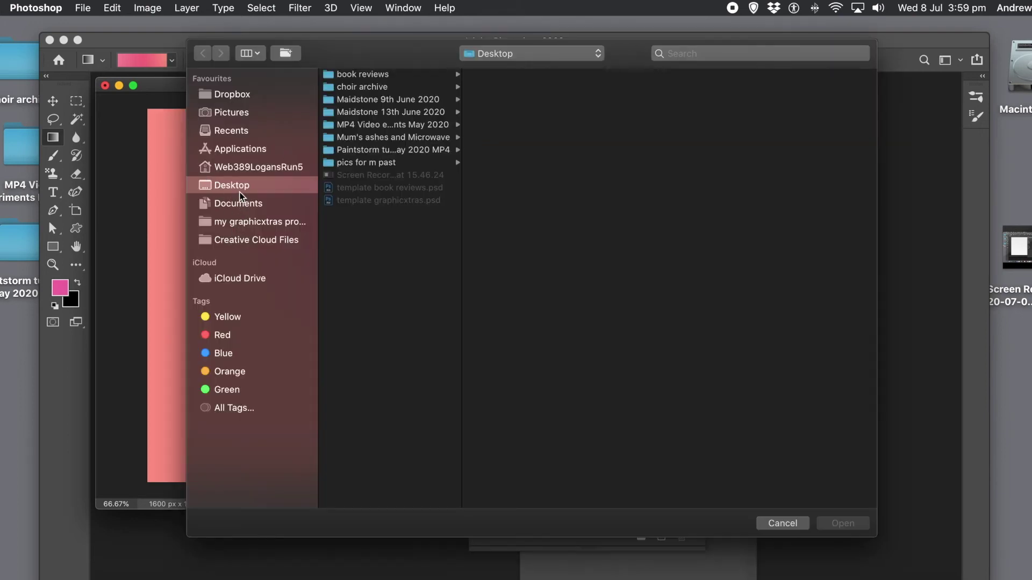
{"action": "left_click", "coordinate": [244, 219]}
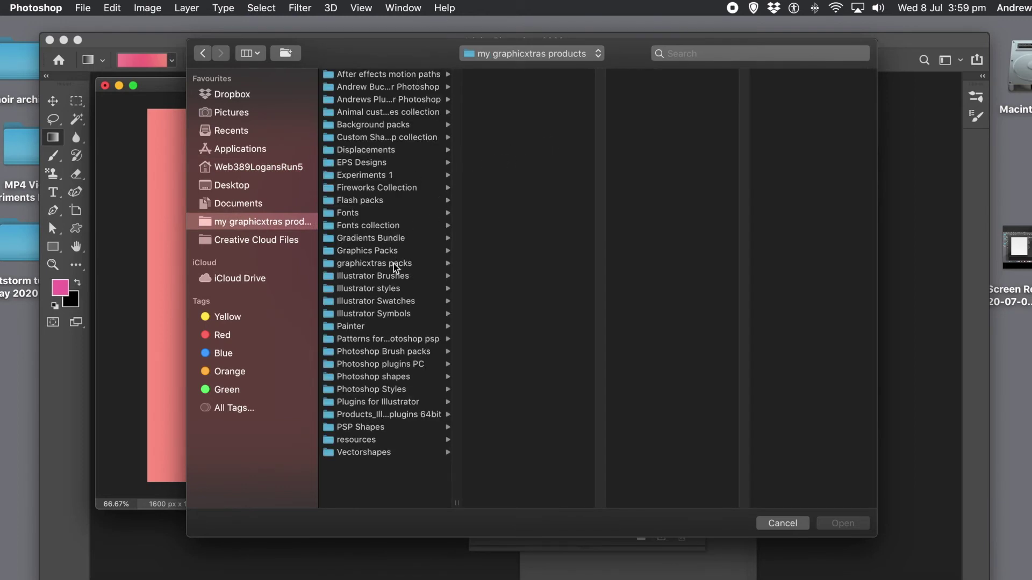
{"action": "left_click", "coordinate": [385, 242]}
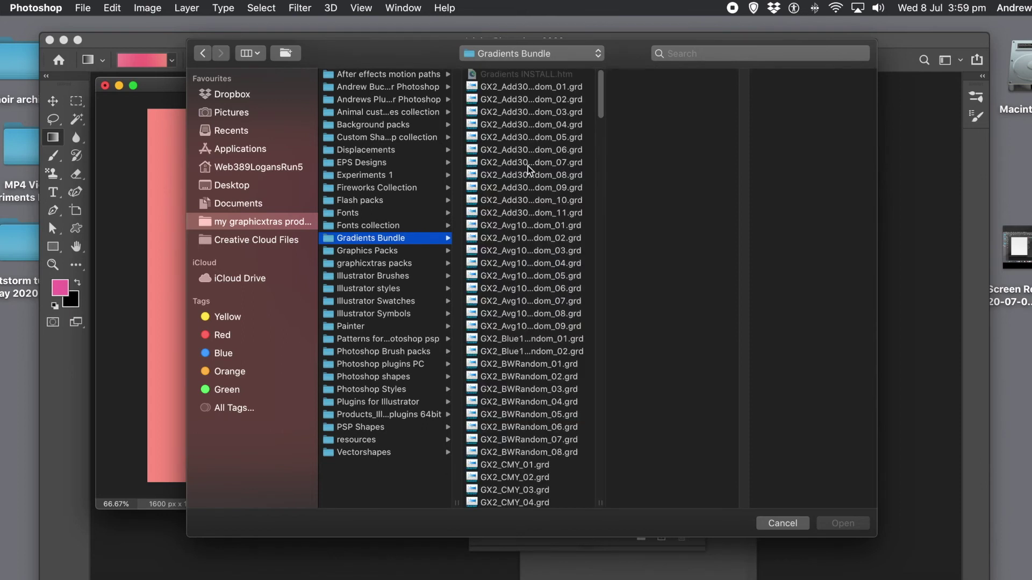
{"action": "left_click", "coordinate": [531, 150]}
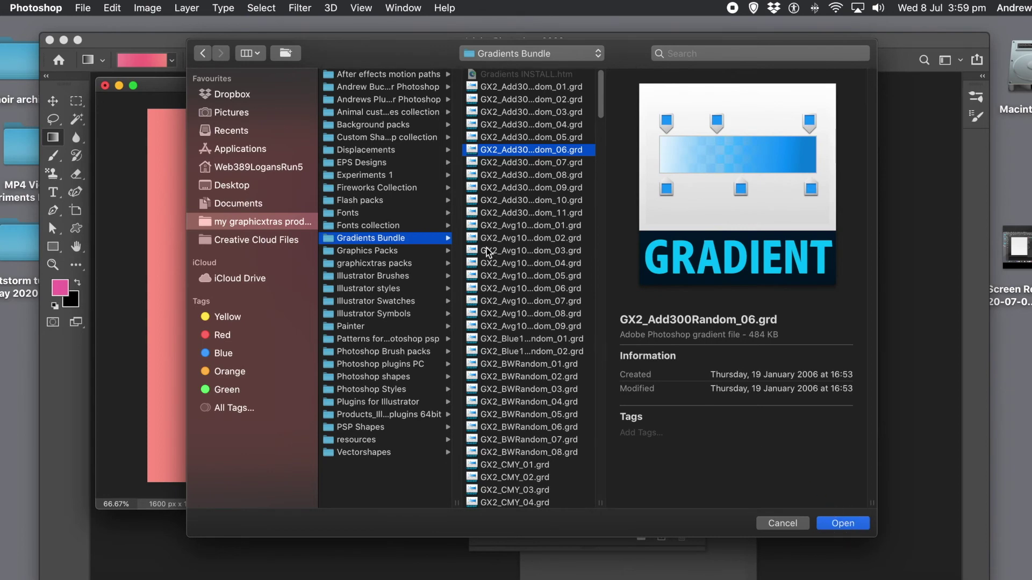
{"action": "key", "text": "Return"}
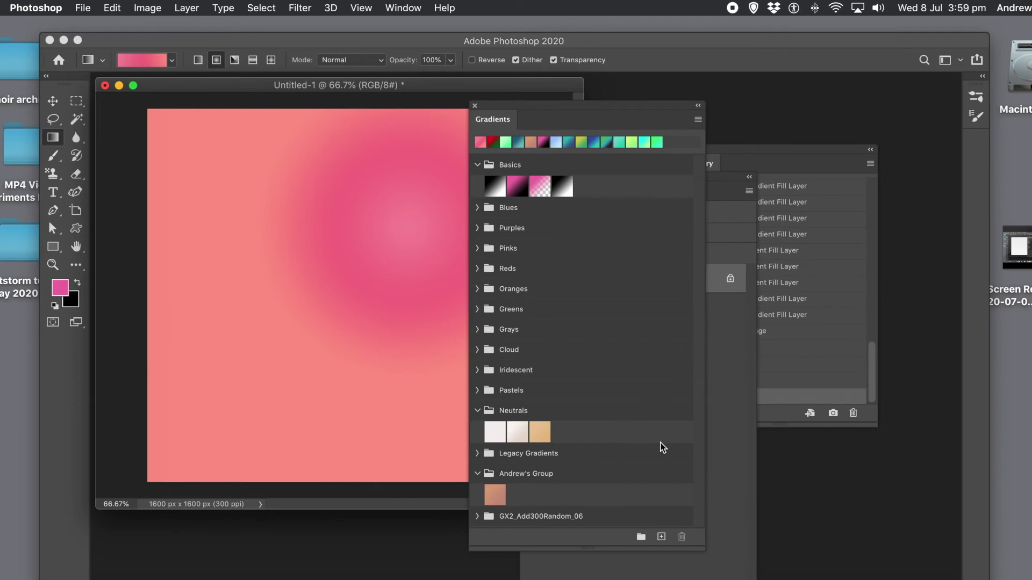
- Expand the GX2_Add300Random_06 group and apply several of its striped gradients to the canvas in turn, finishing with the purple one in the first row
{"action": "left_click", "coordinate": [538, 520]}
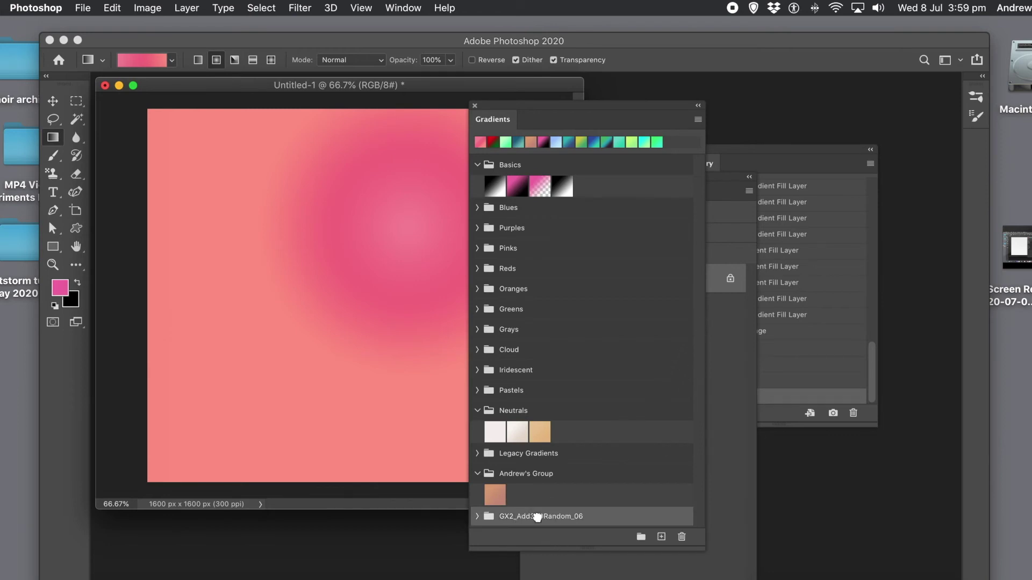
{"action": "left_click", "coordinate": [477, 517]}
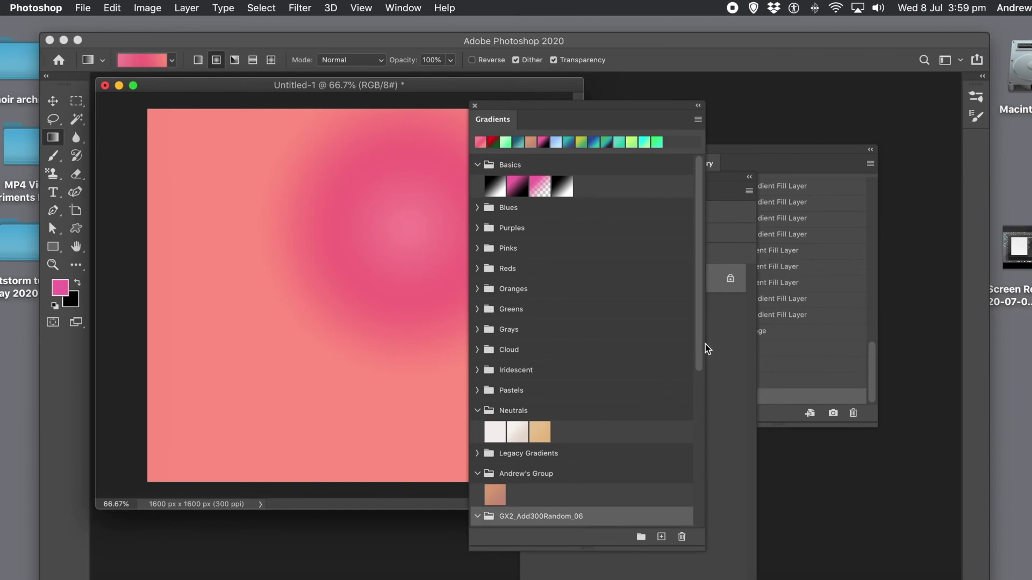
{"action": "left_click_drag", "start_coordinate": [701, 349], "coordinate": [705, 475]}
{"action": "left_click_drag", "start_coordinate": [559, 390], "coordinate": [329, 323]}
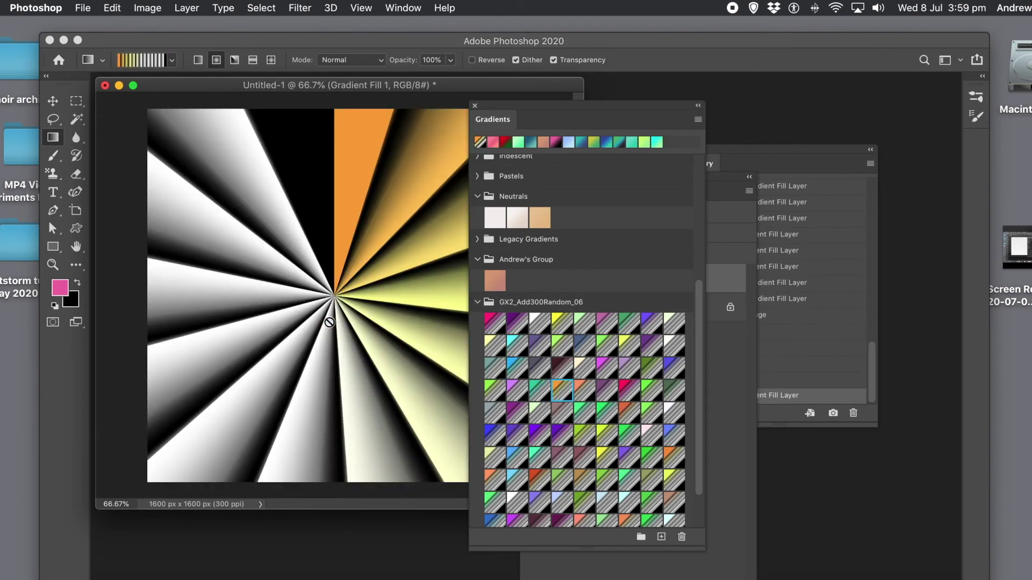
{"action": "left_click", "coordinate": [540, 411]}
{"action": "left_click_drag", "start_coordinate": [540, 412], "coordinate": [330, 298]}
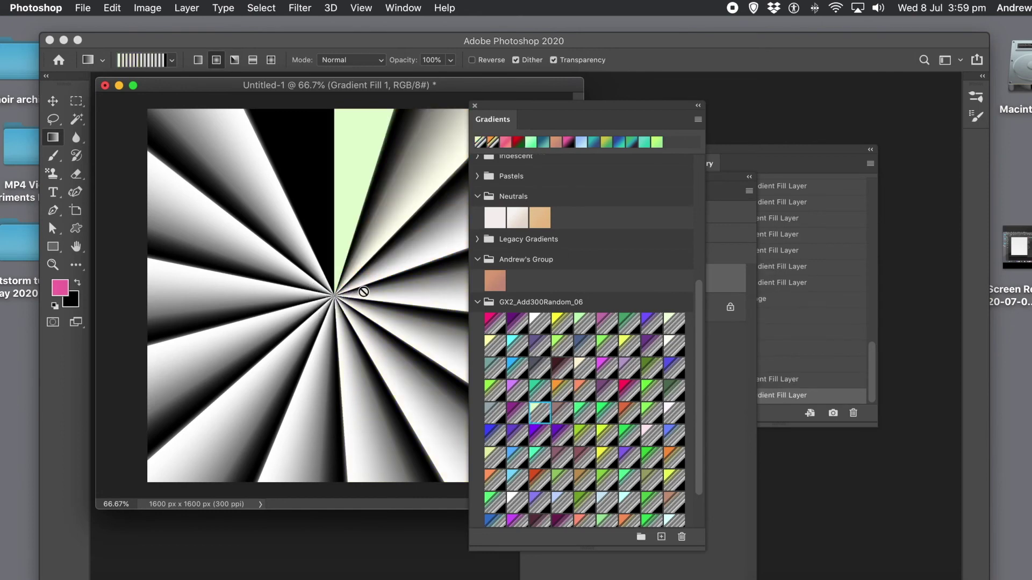
{"action": "left_click_drag", "start_coordinate": [558, 407], "coordinate": [377, 292]}
{"action": "left_click_drag", "start_coordinate": [515, 326], "coordinate": [344, 279]}
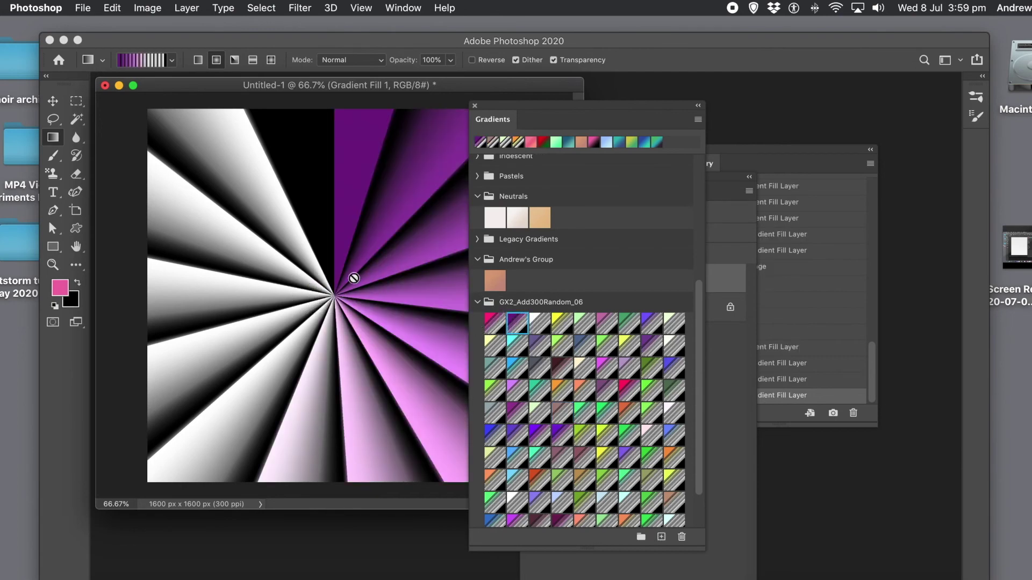
- Set the gradient style to Radial and apply the cyan, pale yellow, bright yellow and green striped presets to the canvas in turn
{"action": "left_click", "coordinate": [697, 120]}
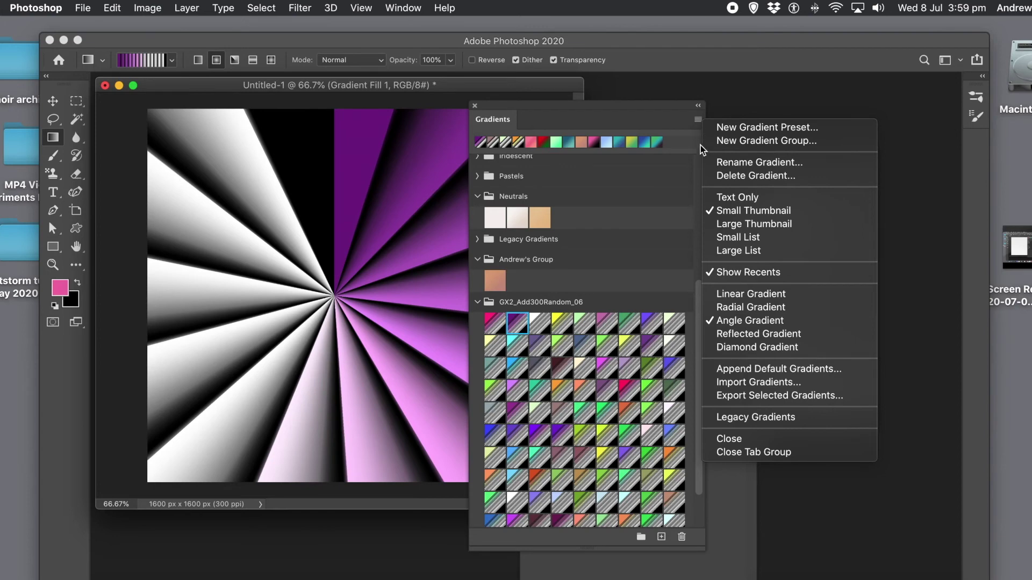
{"action": "left_click", "coordinate": [733, 308]}
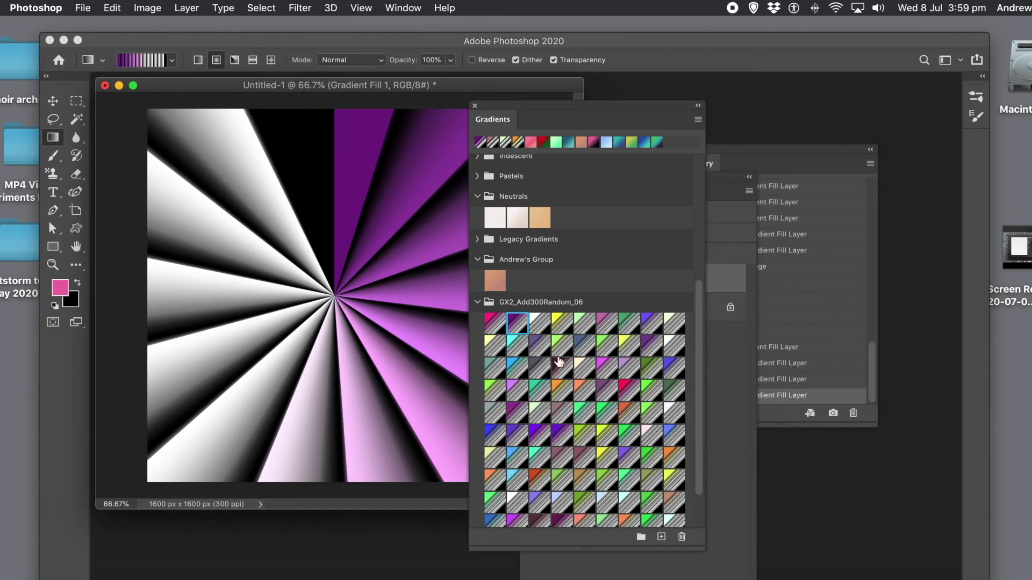
{"action": "left_click_drag", "start_coordinate": [516, 349], "coordinate": [324, 293]}
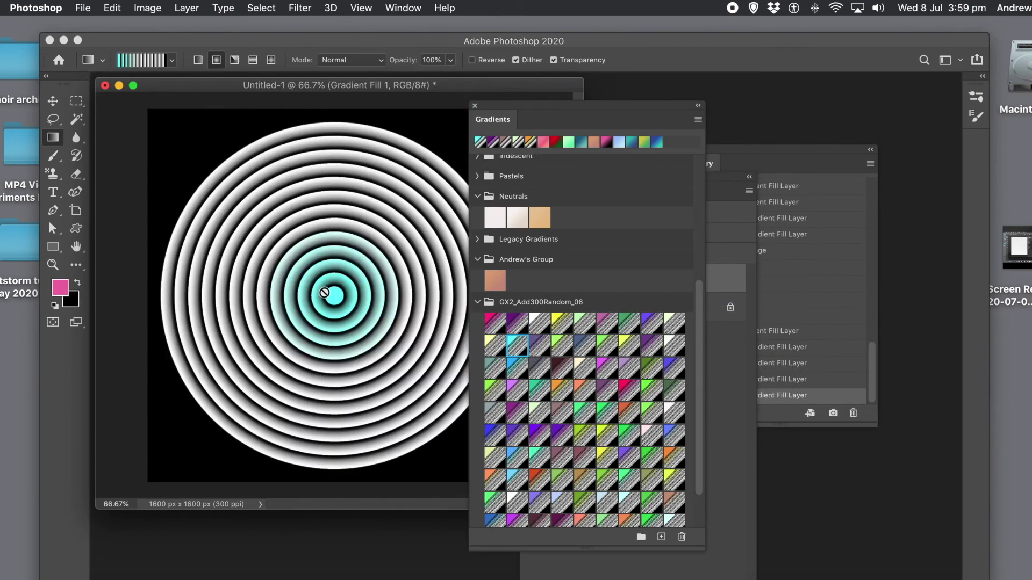
{"action": "left_click_drag", "start_coordinate": [493, 344], "coordinate": [355, 314]}
{"action": "left_click_drag", "start_coordinate": [570, 324], "coordinate": [334, 293]}
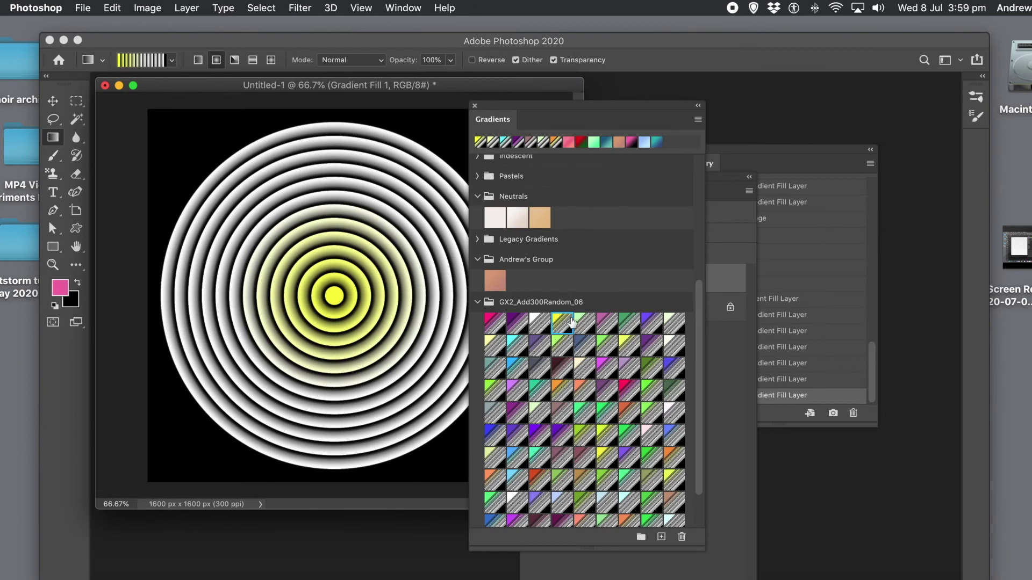
{"action": "left_click_drag", "start_coordinate": [629, 323], "coordinate": [354, 306]}
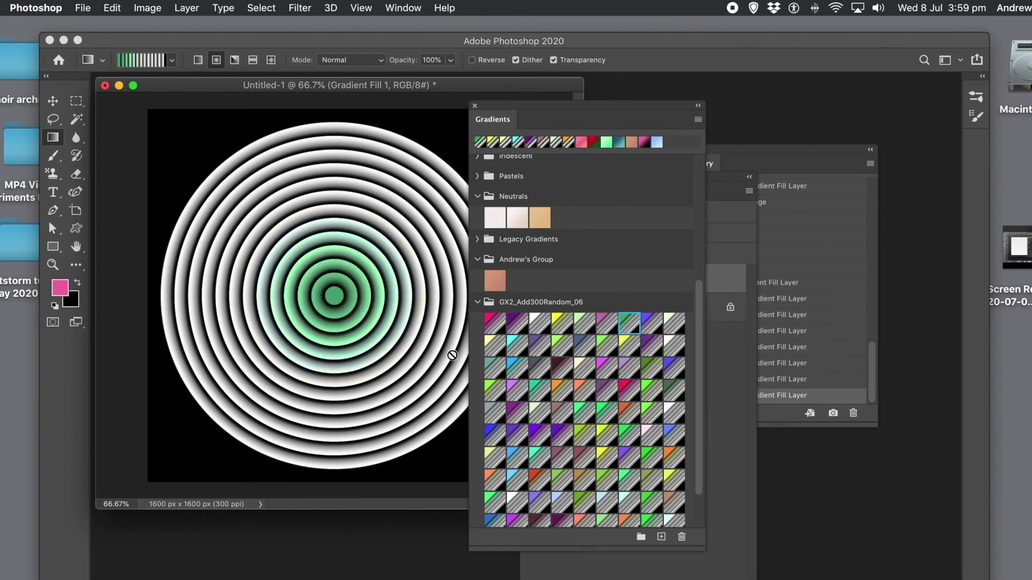
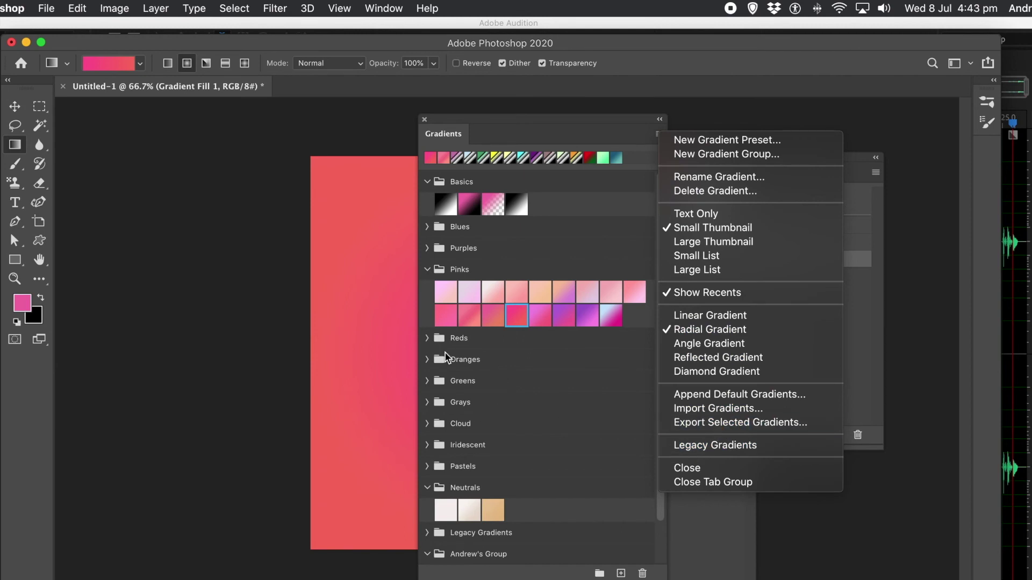
- Export the Reds, Oranges and Greens gradient groups together to the Gradients Bundle folder as test1.grd
{"action": "left_click", "coordinate": [456, 337]}
{"action": "left_click", "coordinate": [455, 339]}
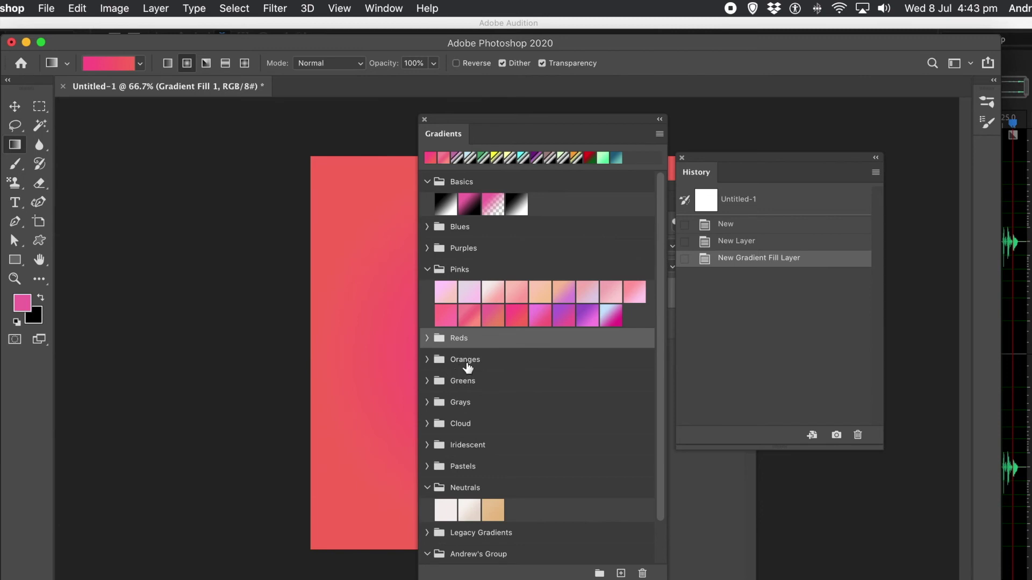
{"action": "left_click", "coordinate": [466, 366], "text": "shift"}
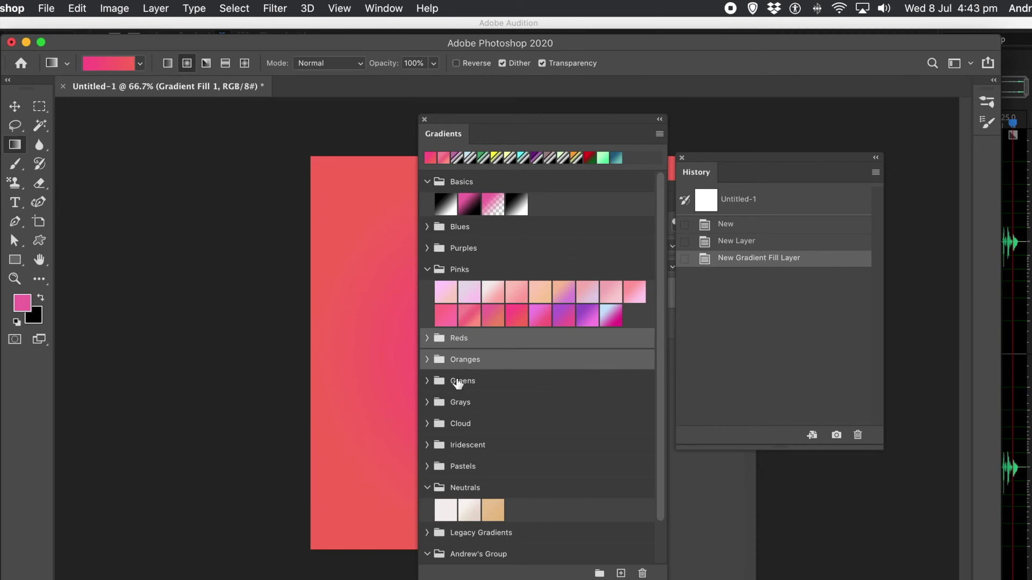
{"action": "left_click", "coordinate": [464, 382], "text": "shift"}
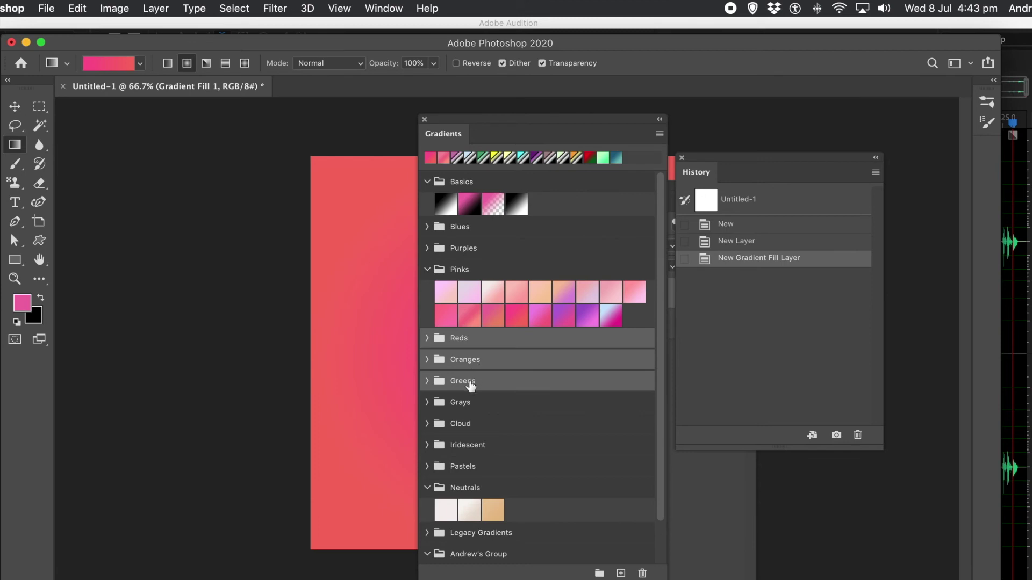
{"action": "left_click", "coordinate": [659, 136]}
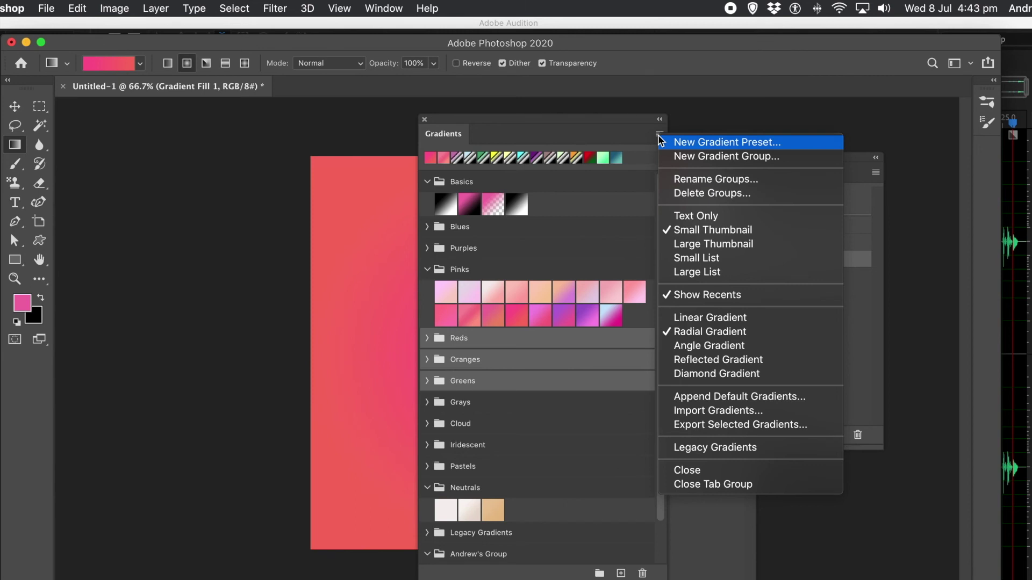
{"action": "left_click", "coordinate": [725, 425]}
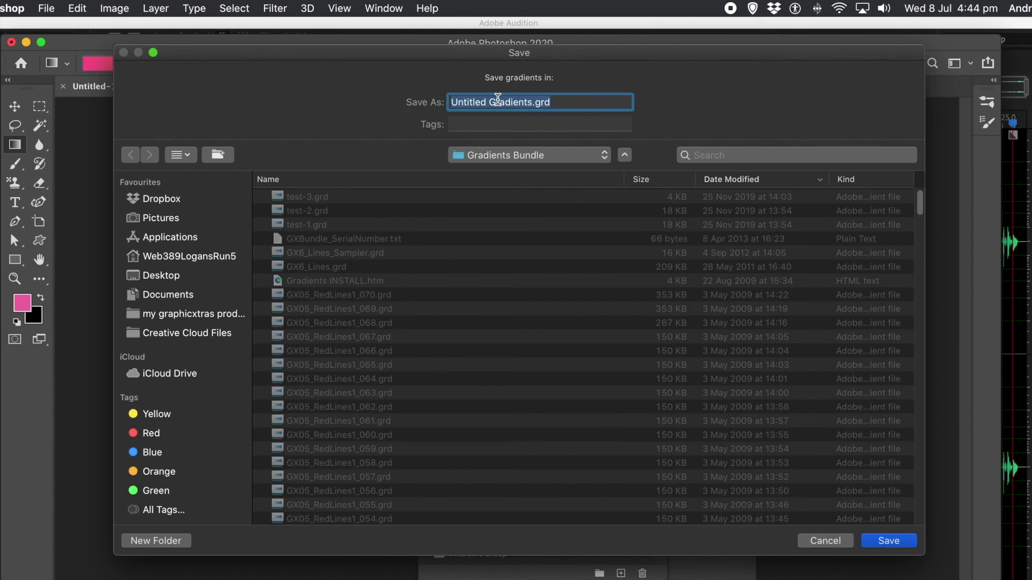
{"action": "type", "text": "test1.gtd"}
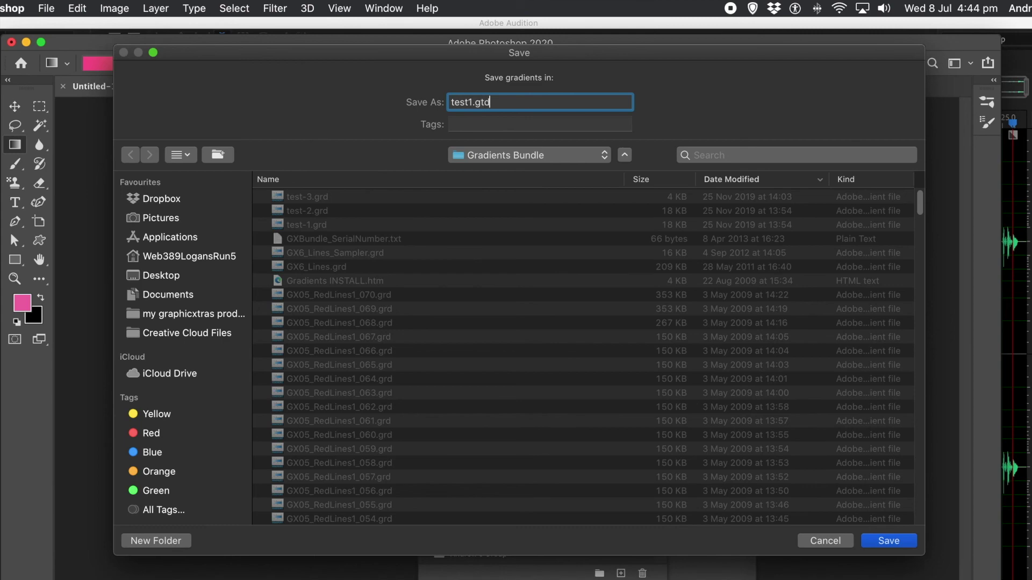
{"action": "key", "text": "BackSpace"}
{"action": "key", "text": "BackSpace"}
{"action": "left_click", "coordinate": [888, 541]}
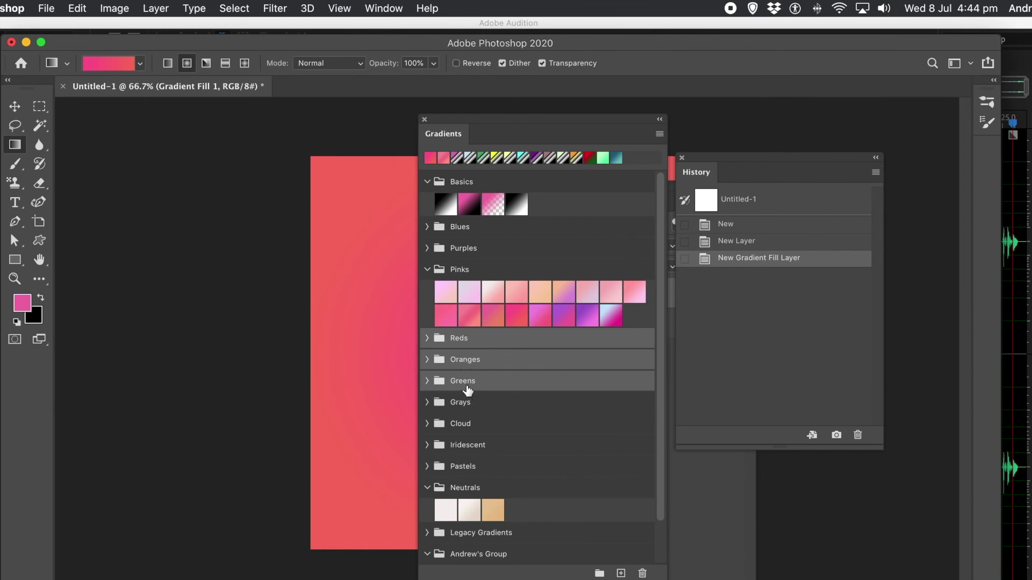
- Delete the selected Reds, Oranges and Greens groups, and collapse the Pinks group
{"action": "left_click", "coordinate": [642, 573]}
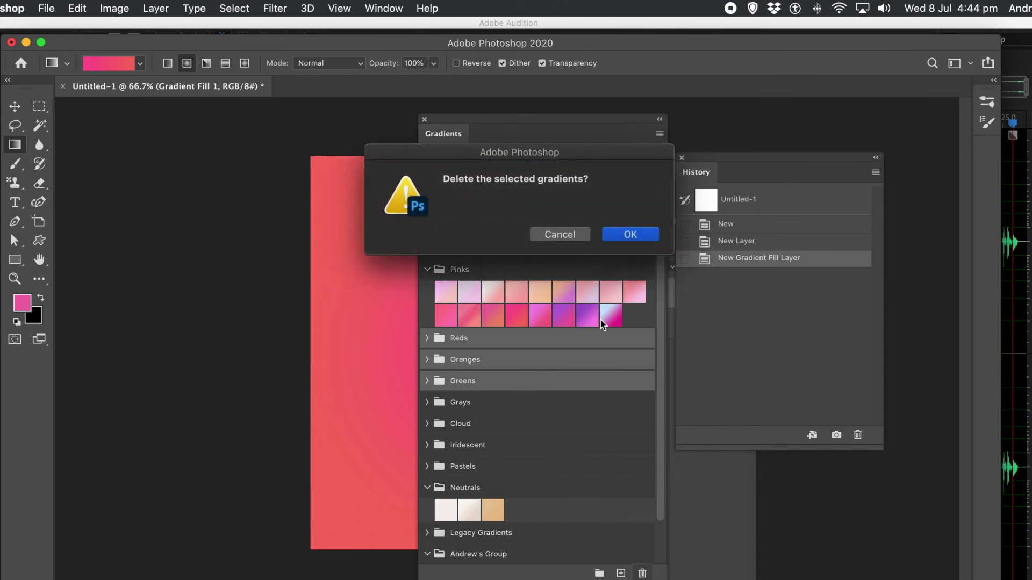
{"action": "left_click", "coordinate": [633, 238]}
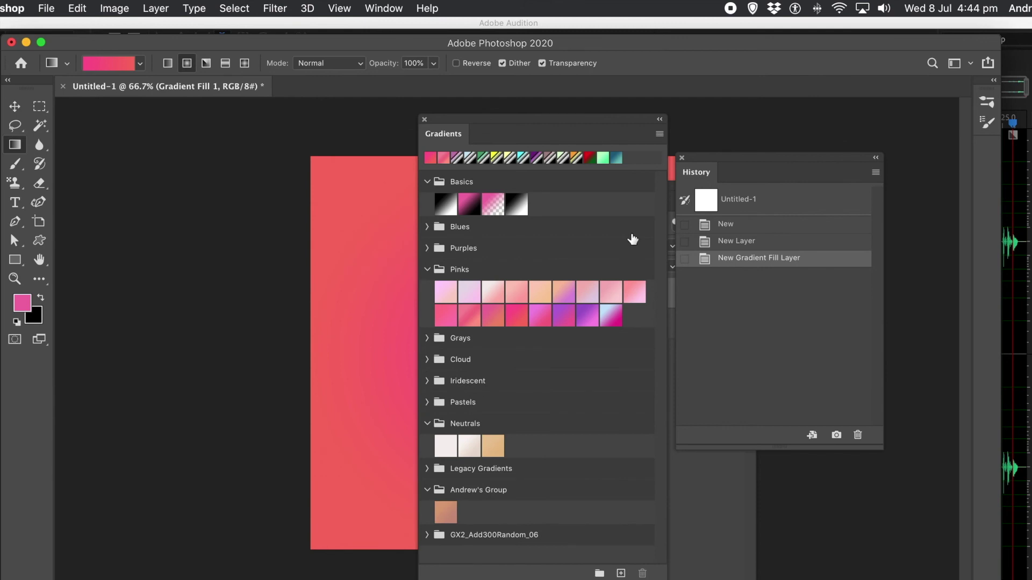
{"action": "left_click", "coordinate": [428, 270]}
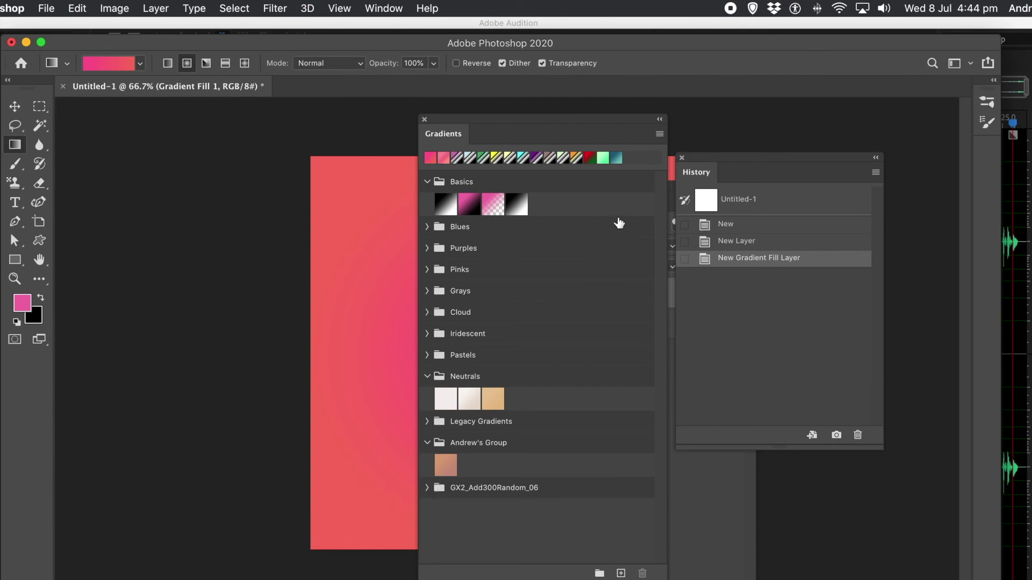
- Import test1.grd from the Gradients Bundle folder and expand the test1 group
{"action": "left_click", "coordinate": [660, 135]}
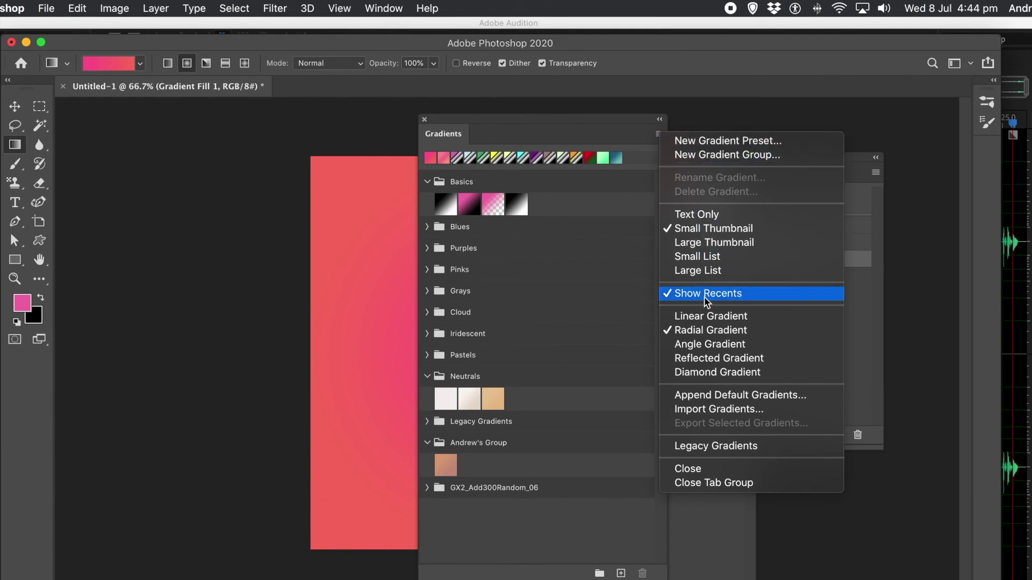
{"action": "left_click", "coordinate": [729, 411]}
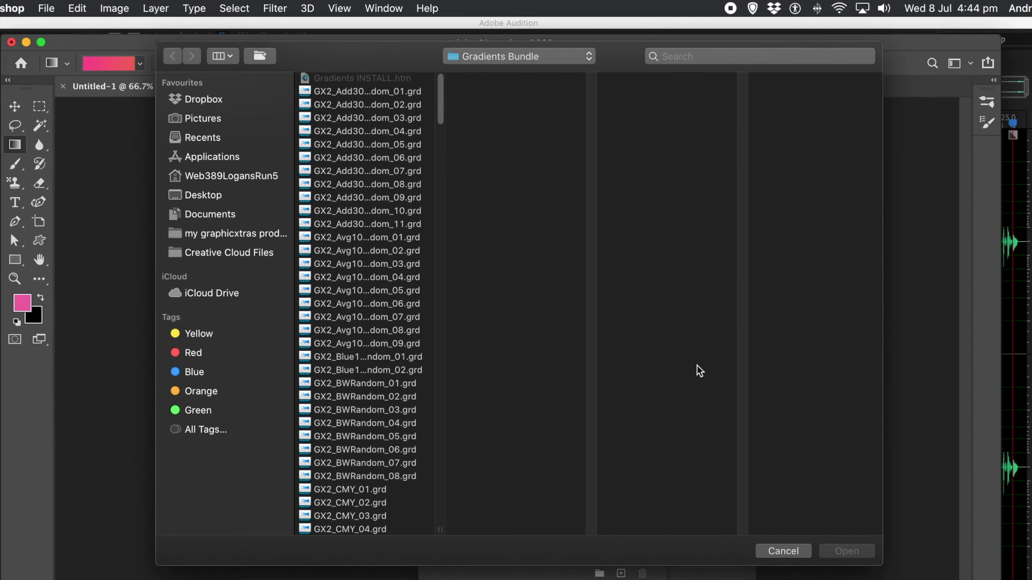
{"action": "left_click", "coordinate": [443, 110]}
{"action": "left_click_drag", "start_coordinate": [443, 110], "coordinate": [488, 521]}
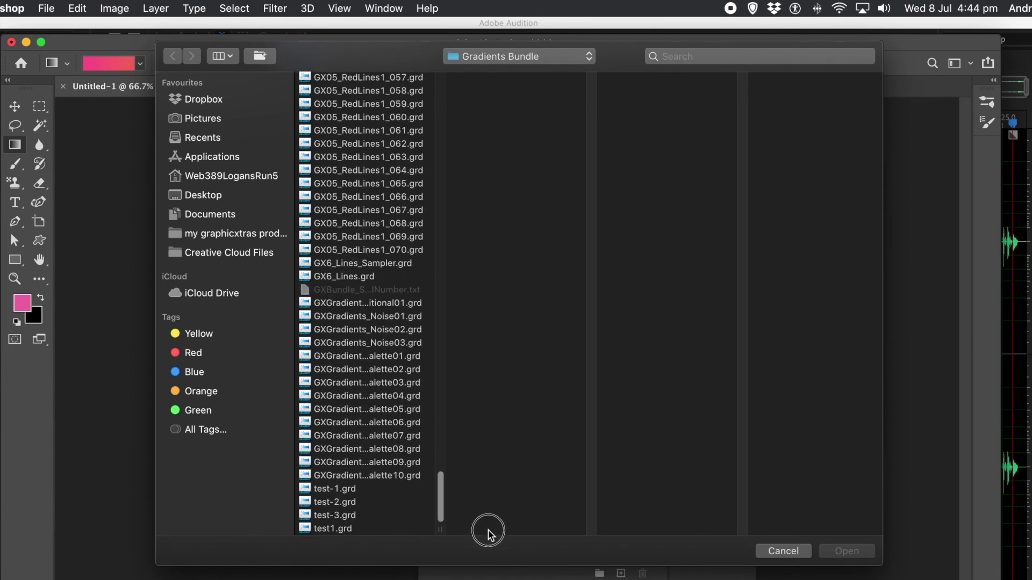
{"action": "left_click", "coordinate": [342, 530]}
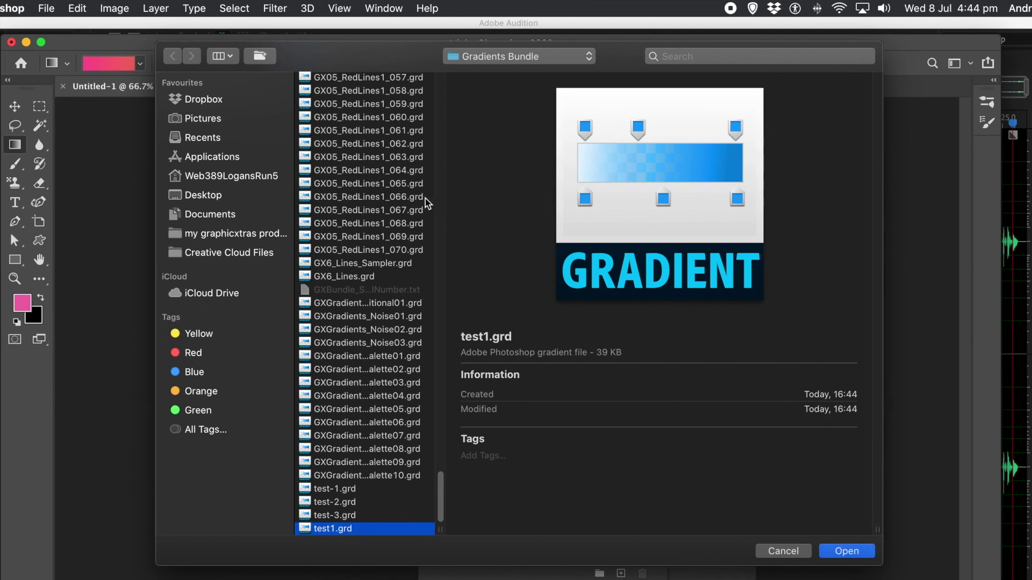
{"action": "key", "text": "Return"}
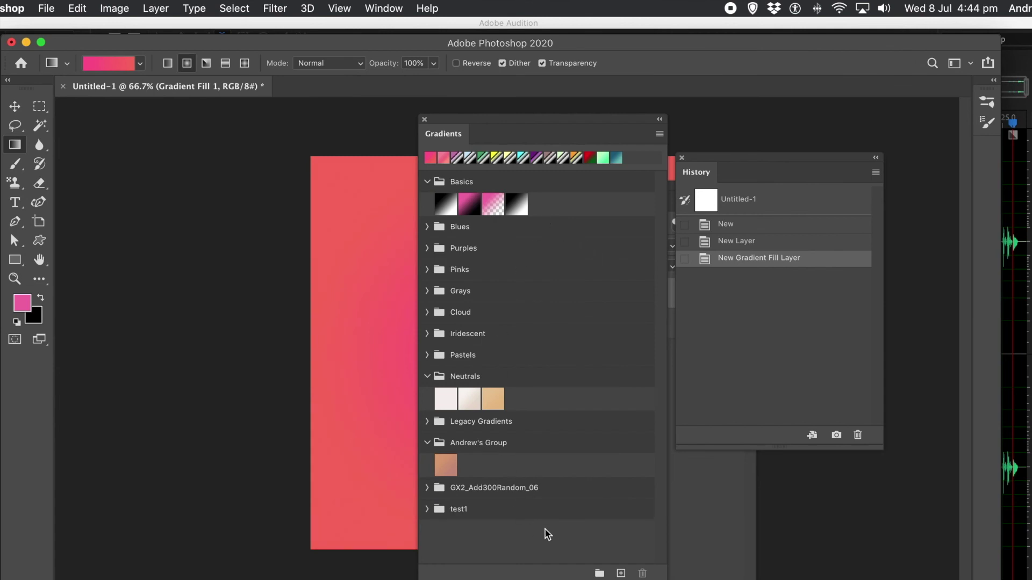
{"action": "left_click", "coordinate": [427, 509]}
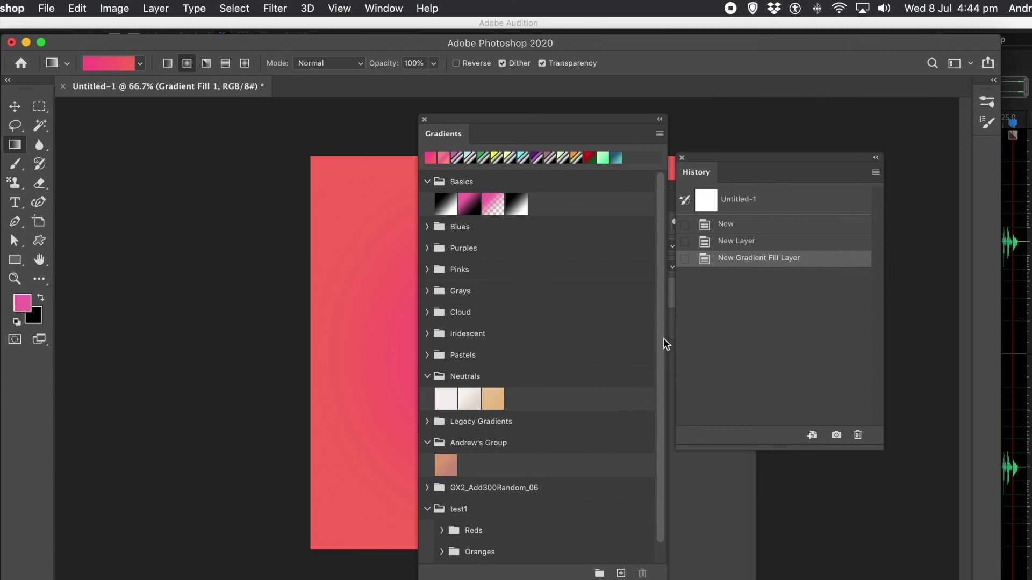
- Move the Reds, Oranges and Greens groups out of the test1 group, placing them directly above it
{"action": "left_click_drag", "start_coordinate": [660, 341], "coordinate": [653, 419]}
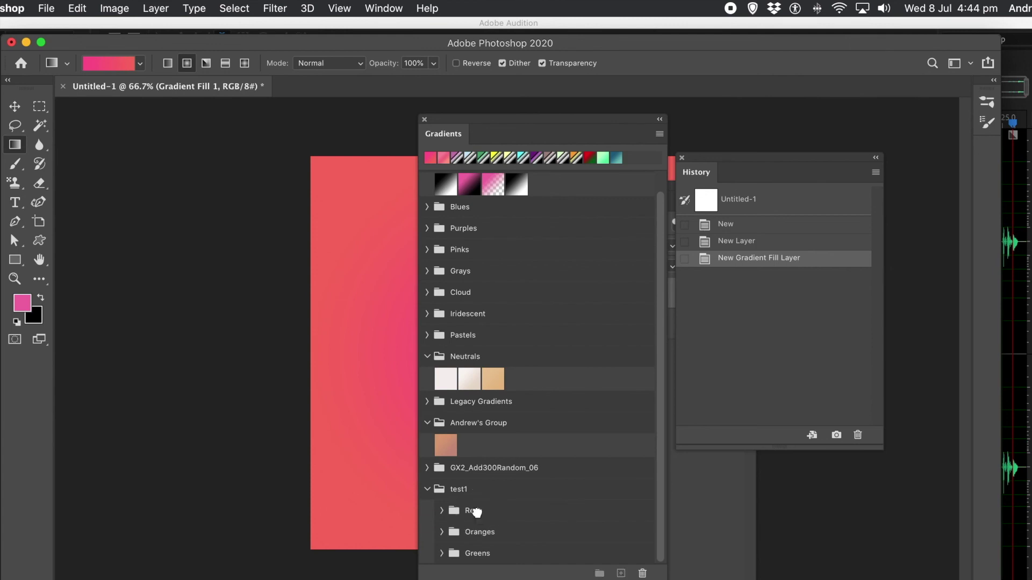
{"action": "left_click", "coordinate": [476, 515]}
{"action": "left_click", "coordinate": [476, 555], "text": "shift"}
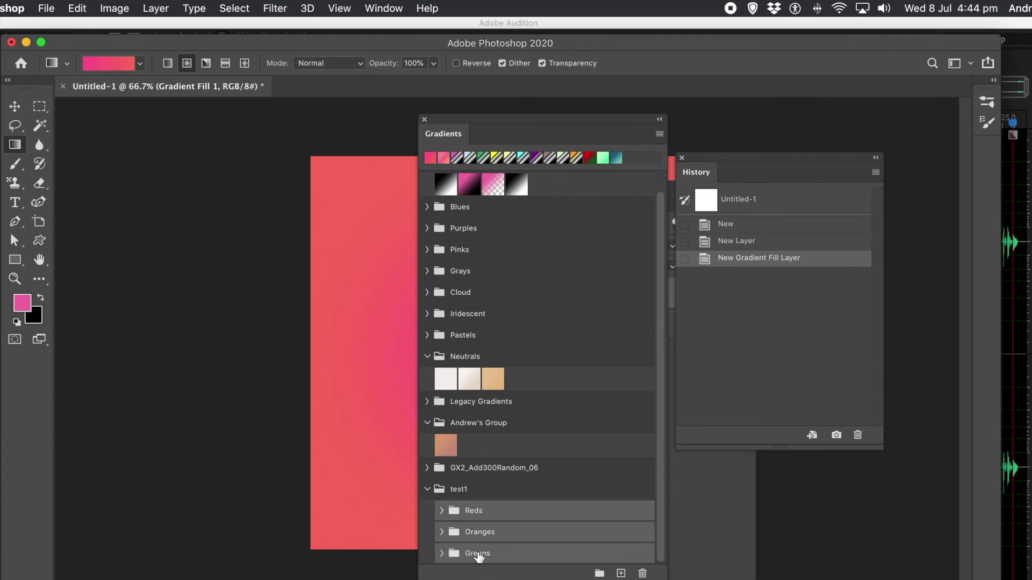
{"action": "left_click_drag", "start_coordinate": [475, 511], "coordinate": [470, 475]}
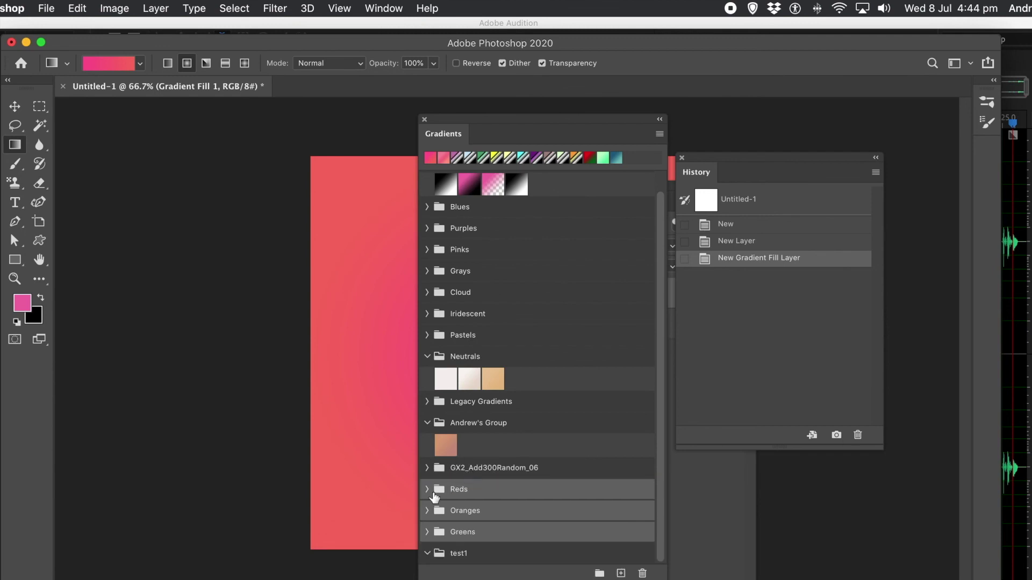
- Delete the emptied test1 gradient group
{"action": "left_click", "coordinate": [464, 557]}
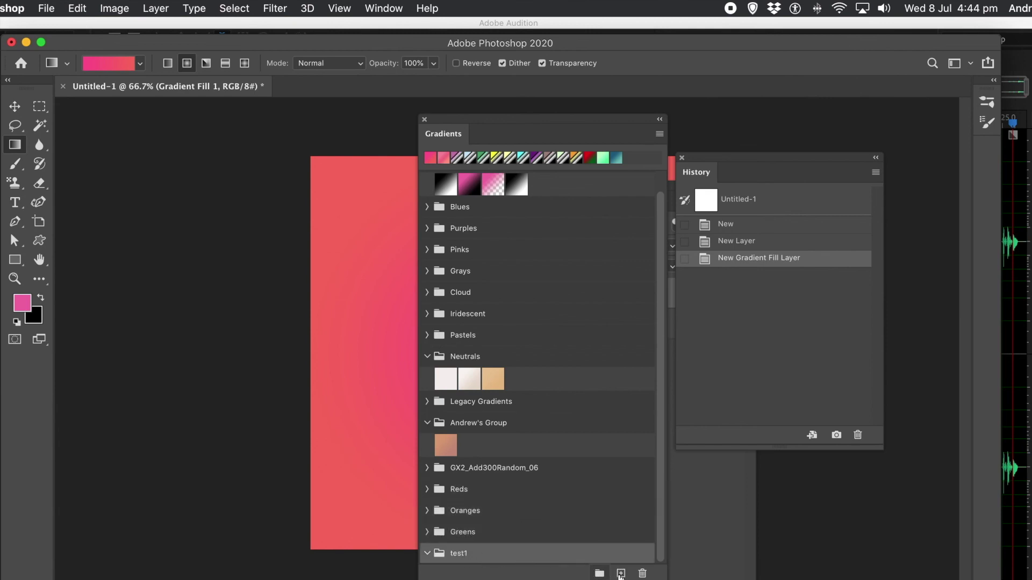
{"action": "left_click", "coordinate": [641, 574]}
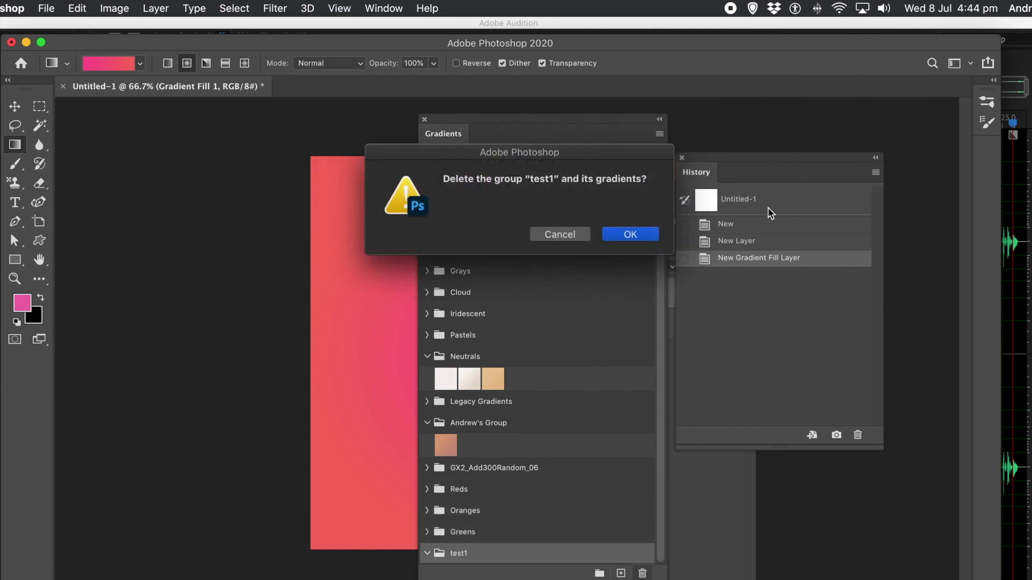
{"action": "left_click", "coordinate": [632, 235]}
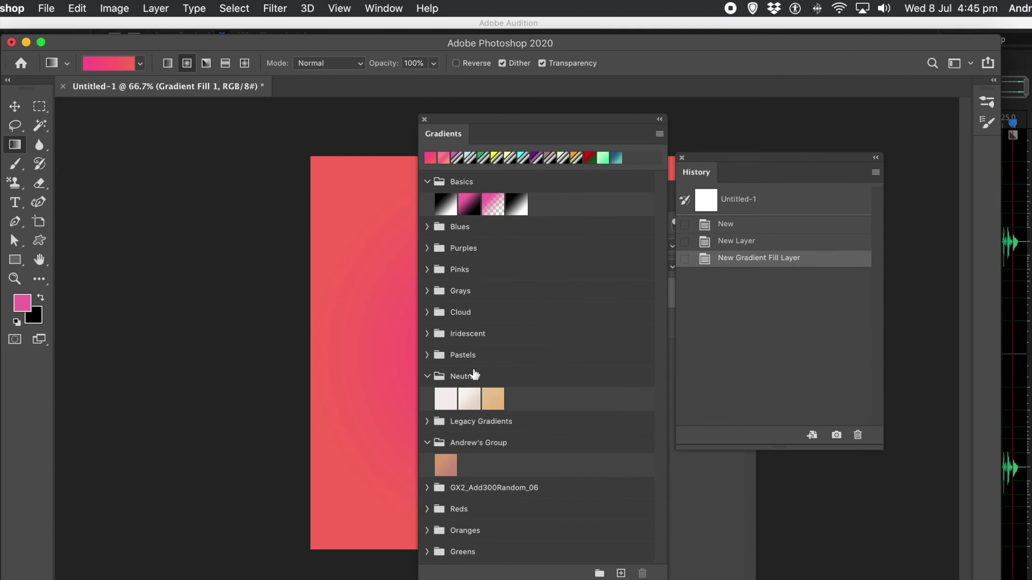
- Move the Reds, Oranges and Greens groups together to between the Pinks and Grays groups
{"action": "left_click", "coordinate": [458, 515]}
{"action": "left_click", "coordinate": [459, 558], "text": "shift"}
{"action": "left_click_drag", "start_coordinate": [458, 508], "coordinate": [438, 280]}
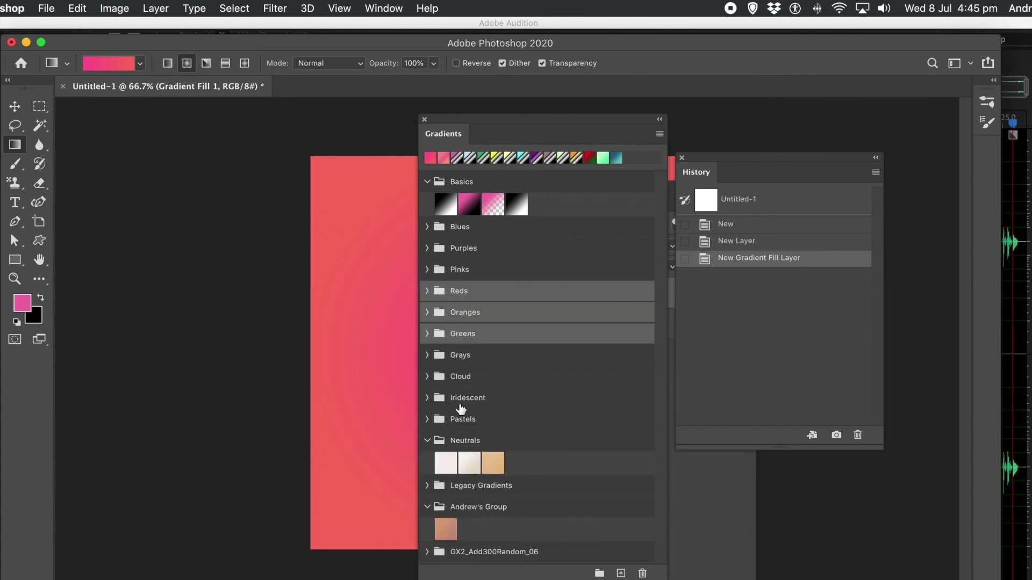